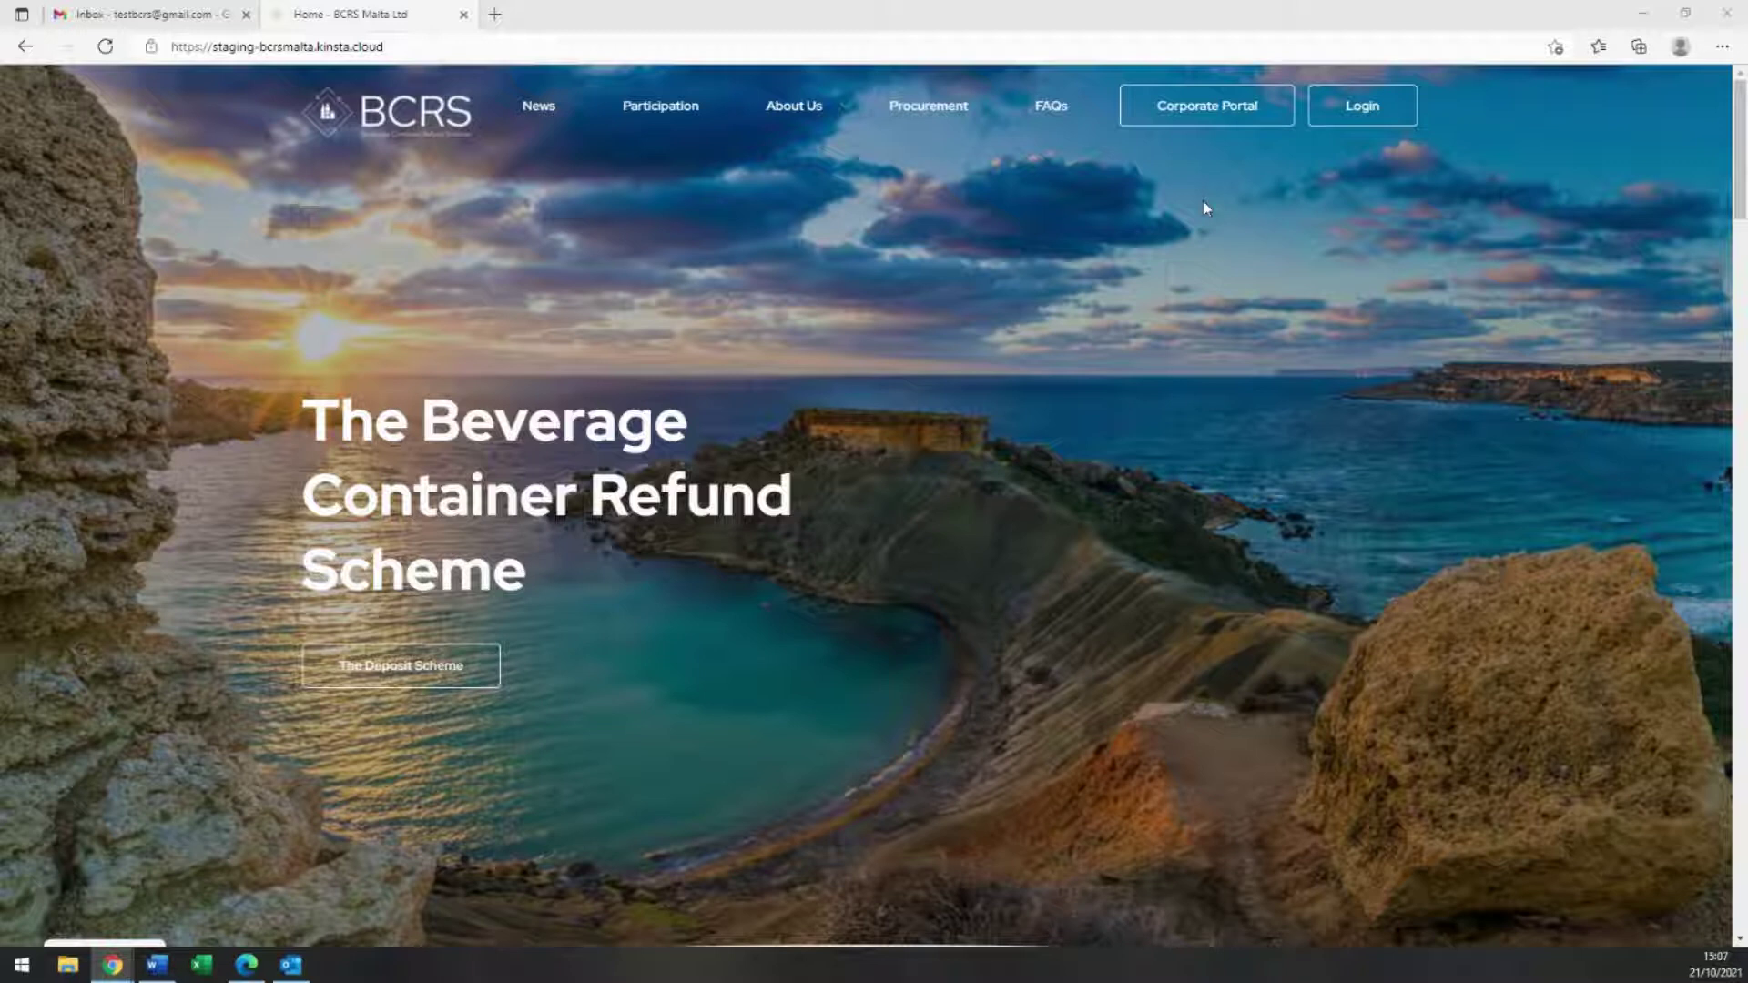
Step: Open the Corporate Portal's Retailer category and start registering under its standard Retailer sub-category
{"action": "left_click", "coordinate": [1232, 127]}
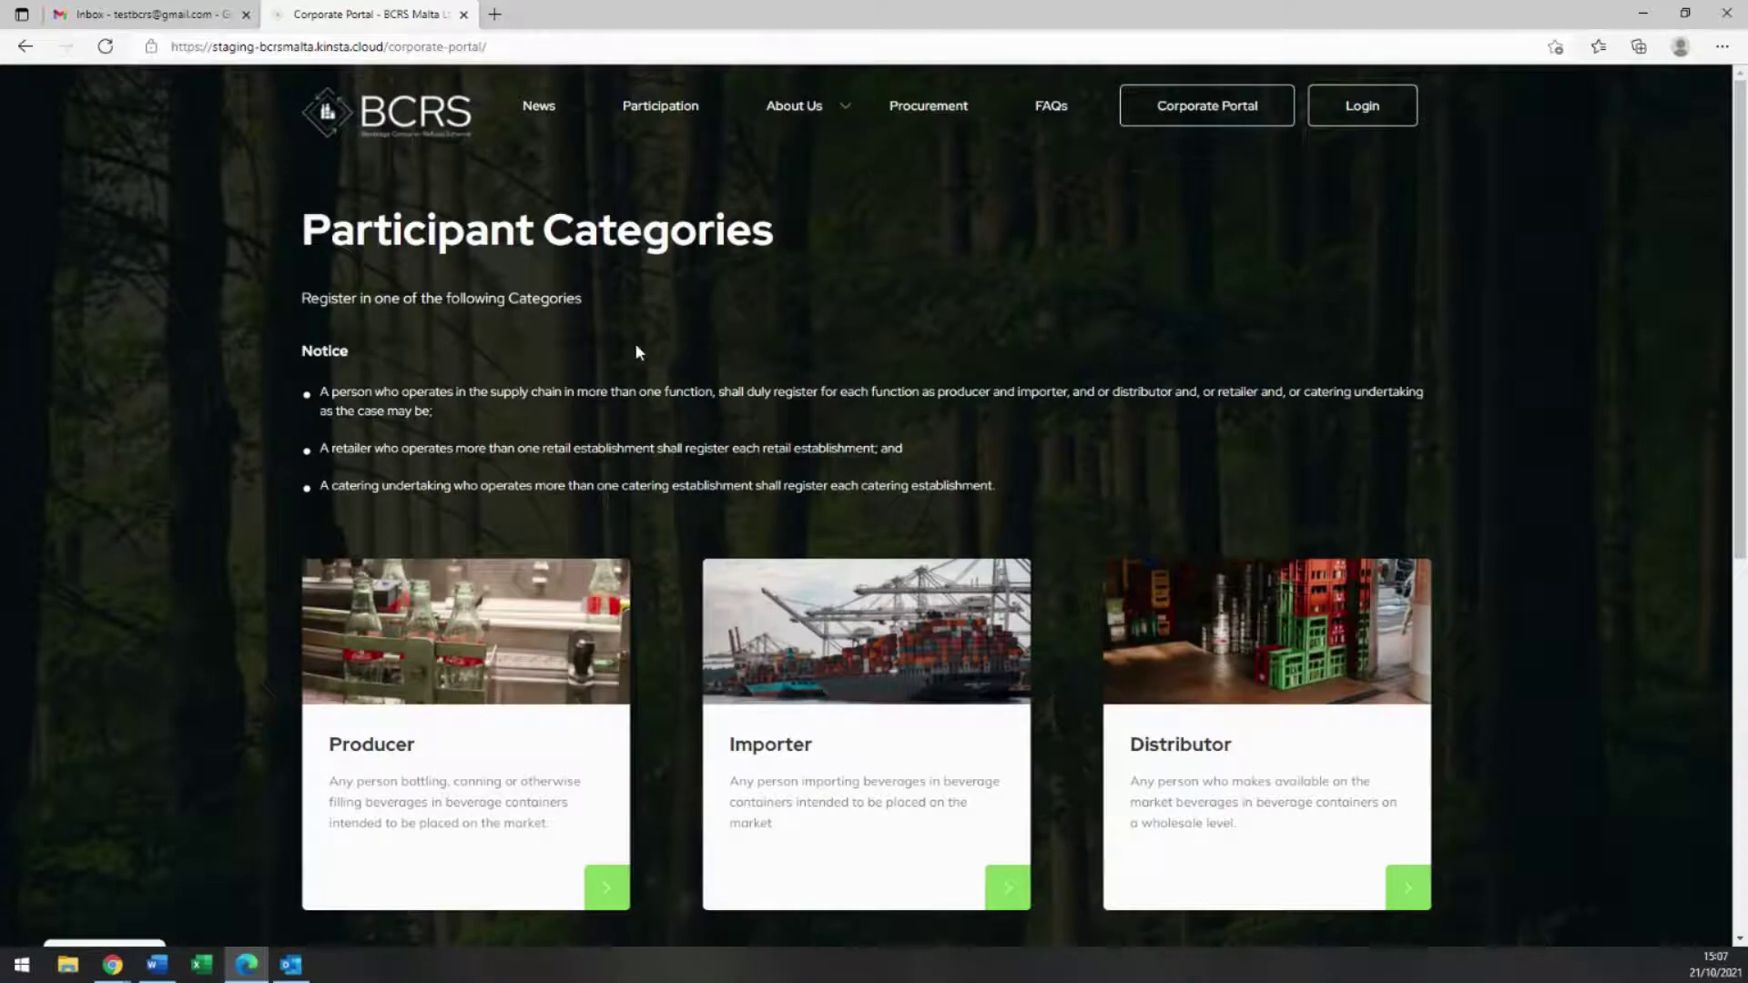
{"action": "scroll", "coordinate": [636, 350], "scroll_direction": "down", "scroll_amount": 3}
{"action": "scroll", "coordinate": [636, 340], "scroll_direction": "down", "scroll_amount": 5}
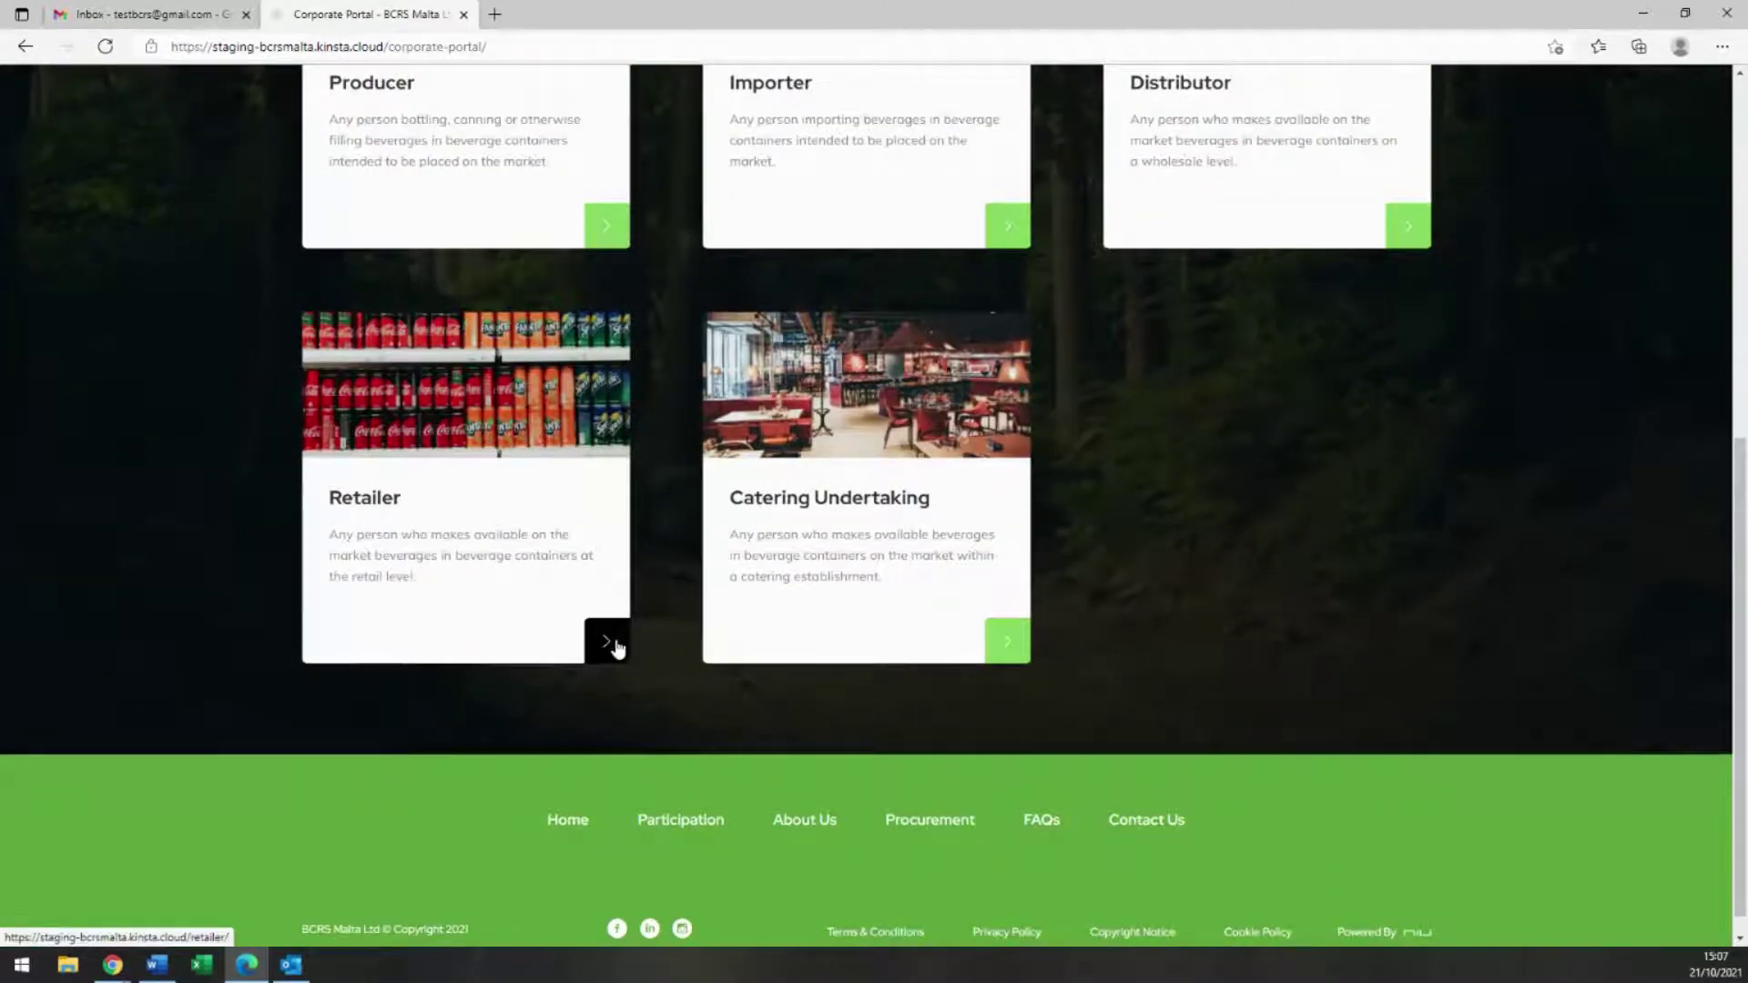
{"action": "left_click", "coordinate": [615, 646]}
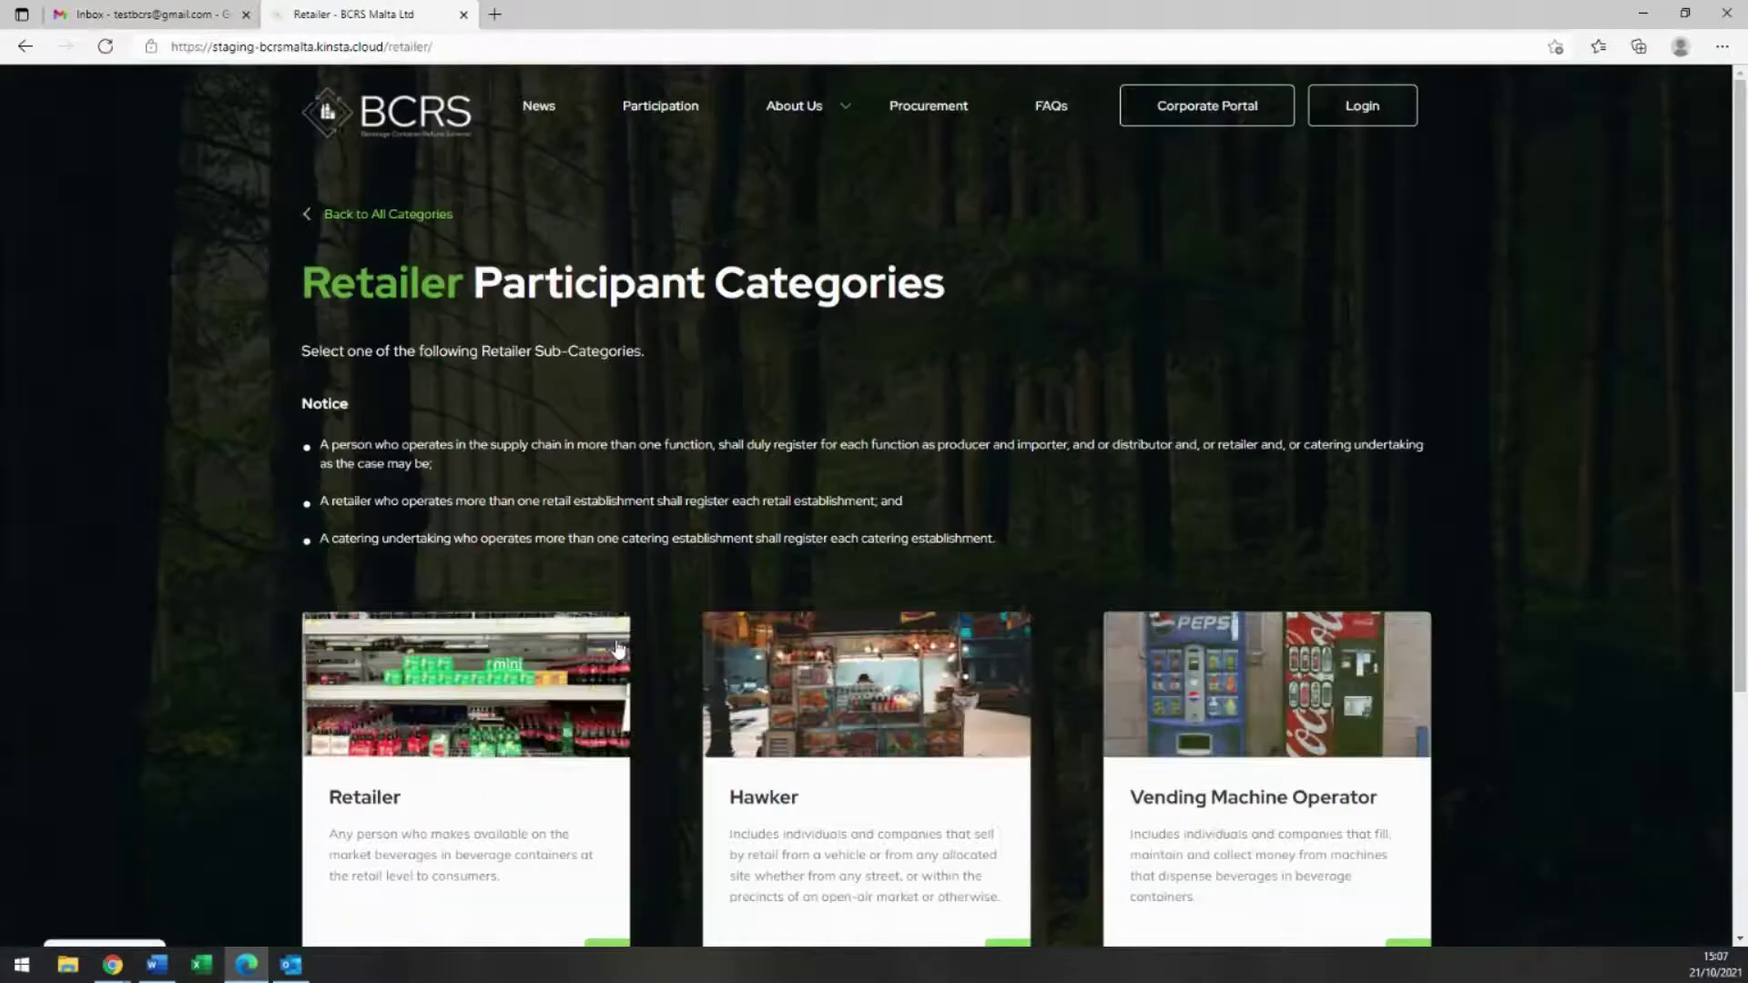
{"action": "scroll", "coordinate": [650, 429], "scroll_direction": "down", "scroll_amount": 2}
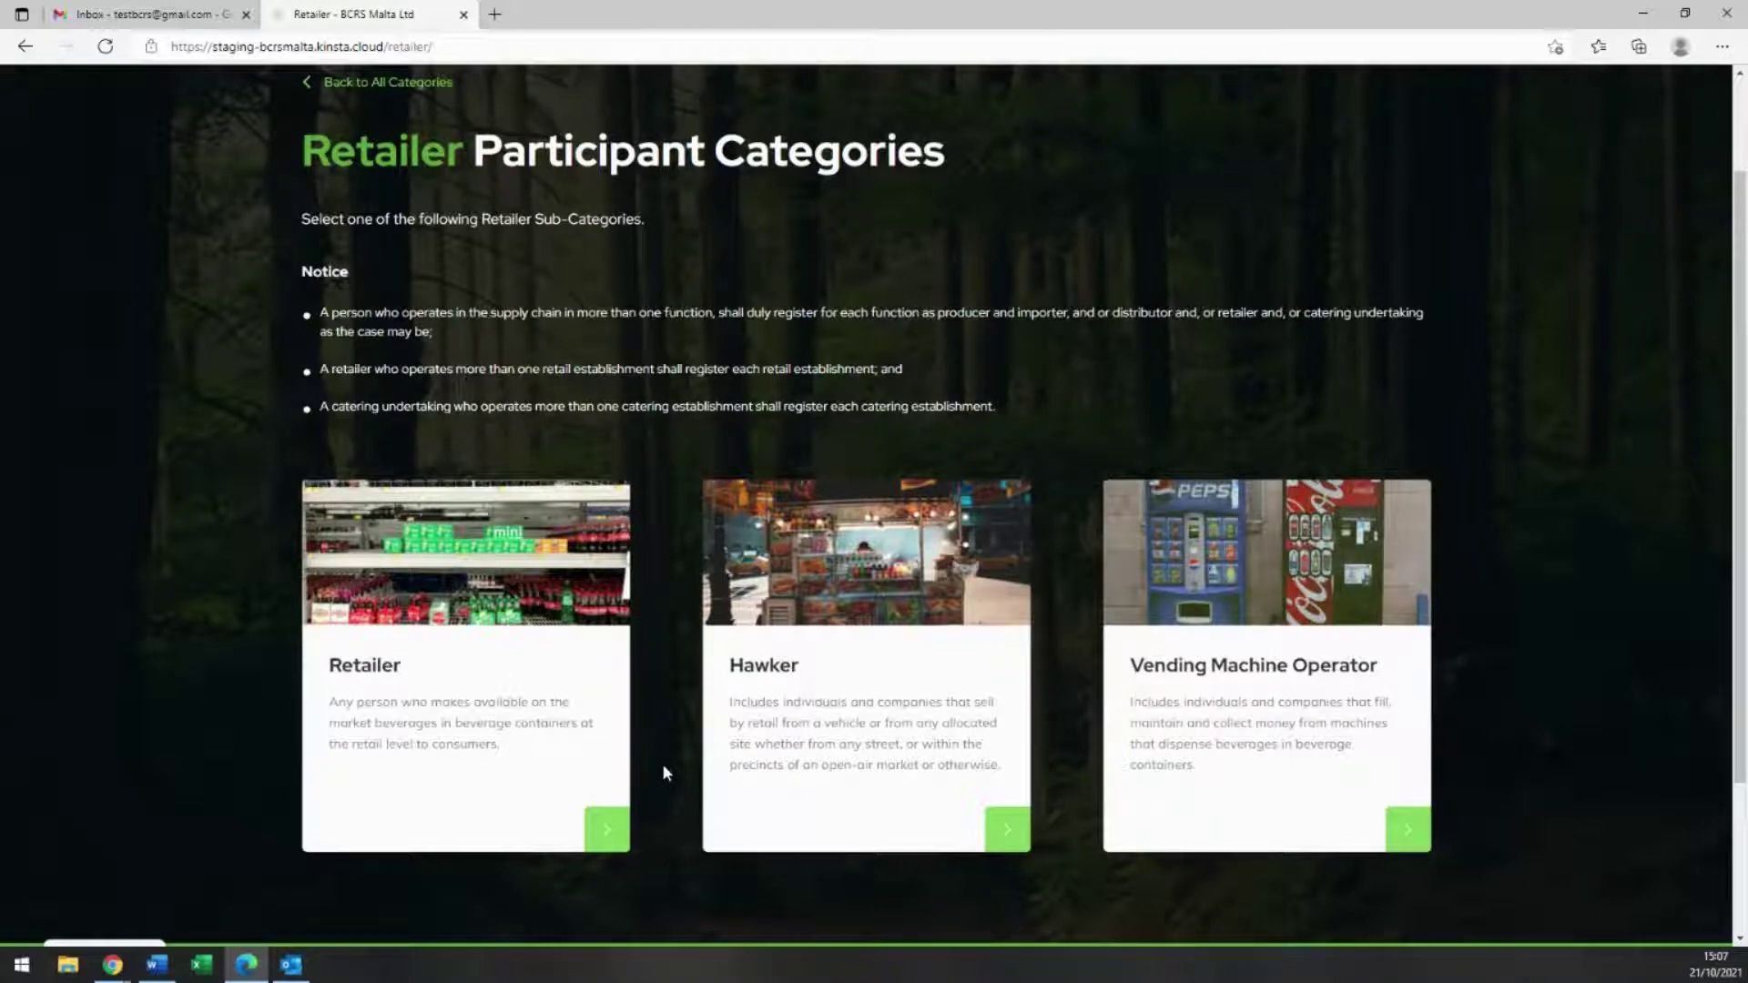
{"action": "left_click", "coordinate": [604, 827]}
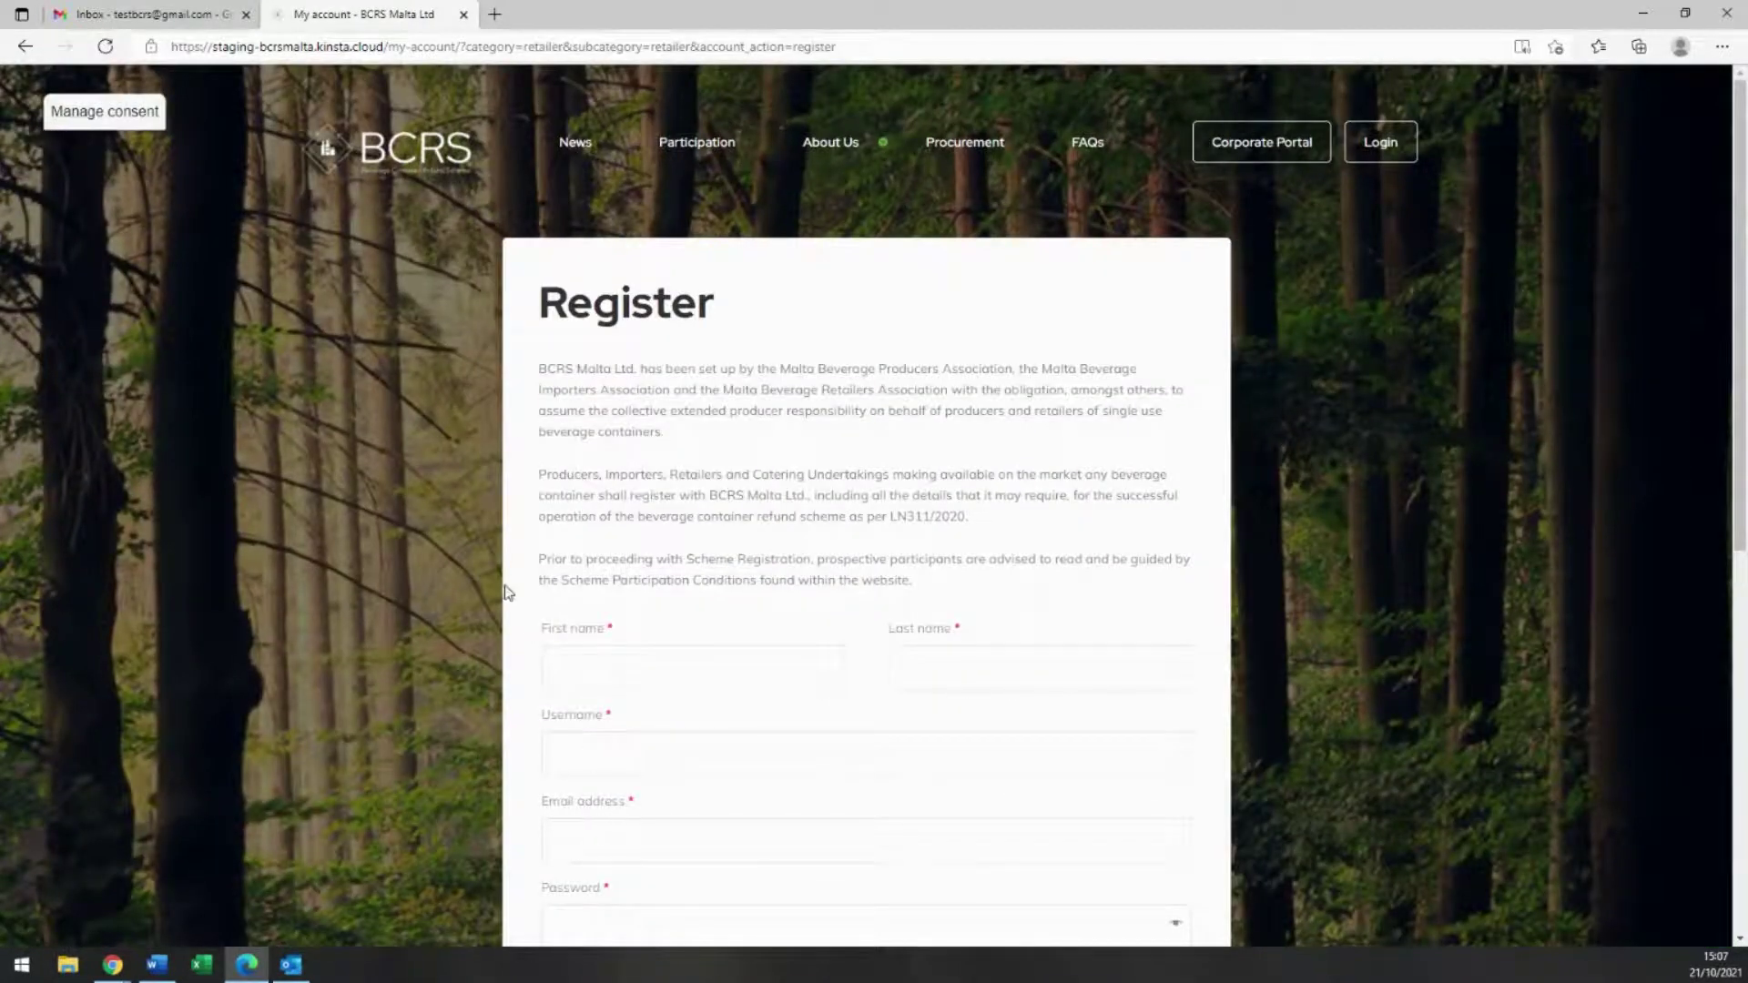
Step: Enter the registrant's first name, last name and a username on the Register form
{"action": "scroll", "coordinate": [506, 593], "scroll_direction": "down", "scroll_amount": 3}
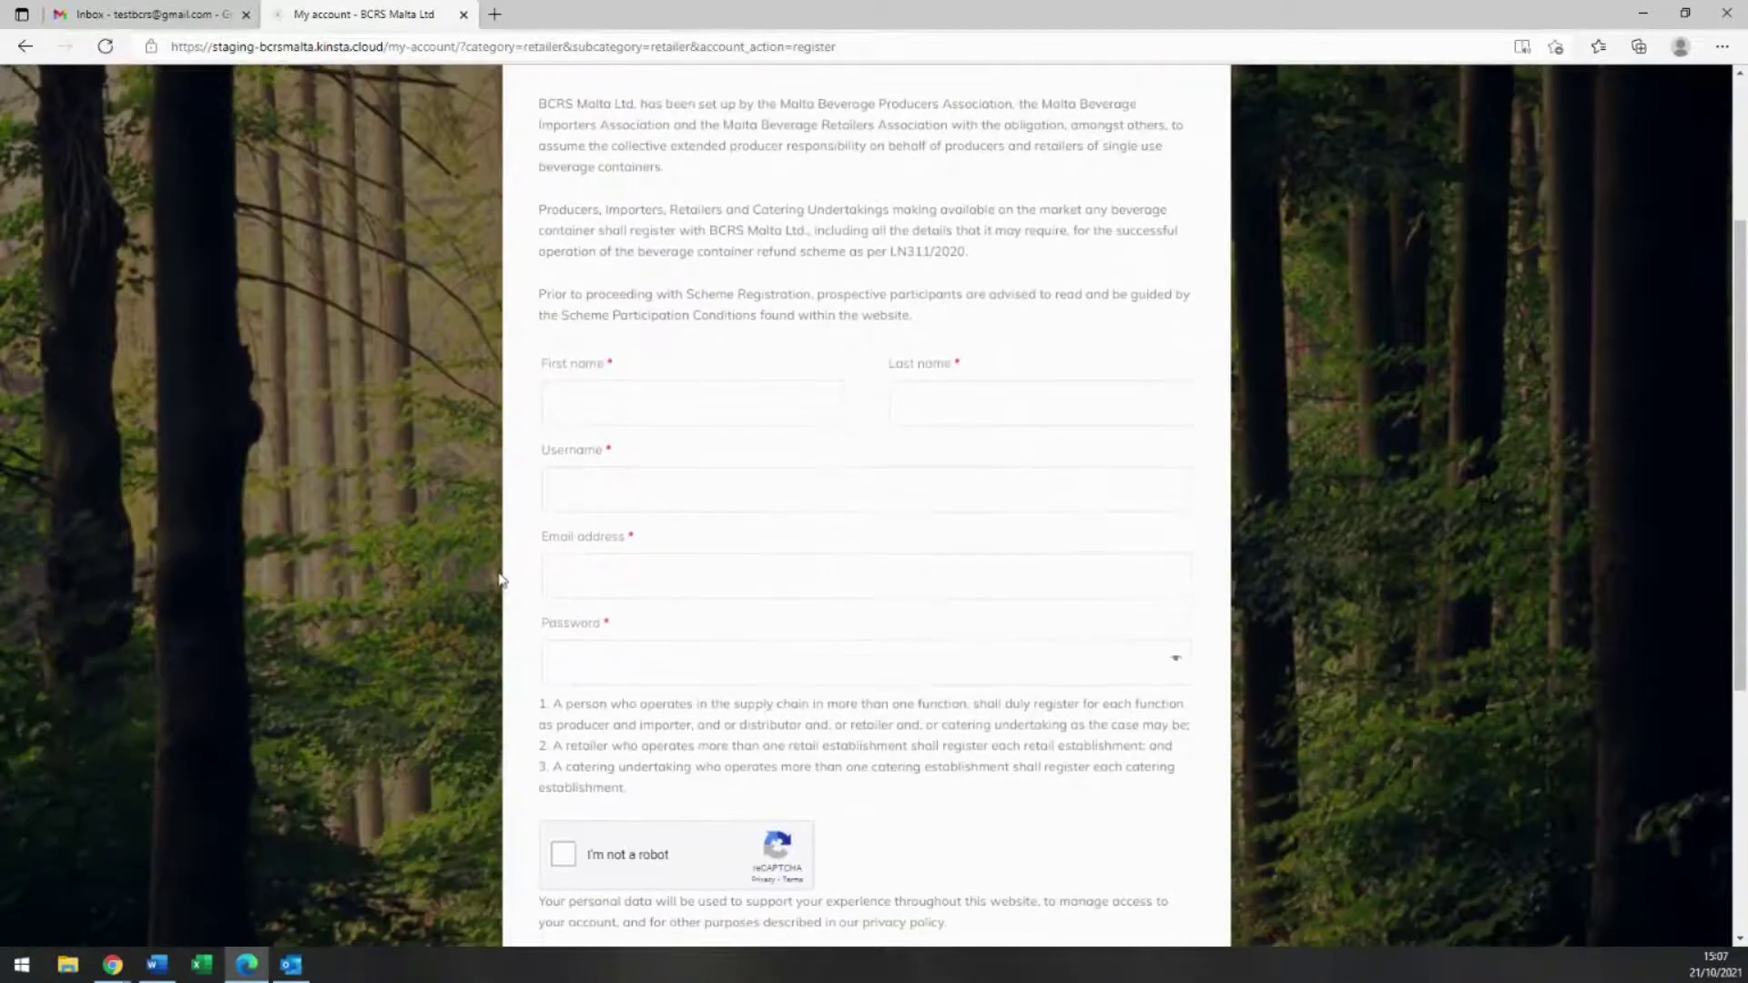
{"action": "left_click", "coordinate": [643, 399]}
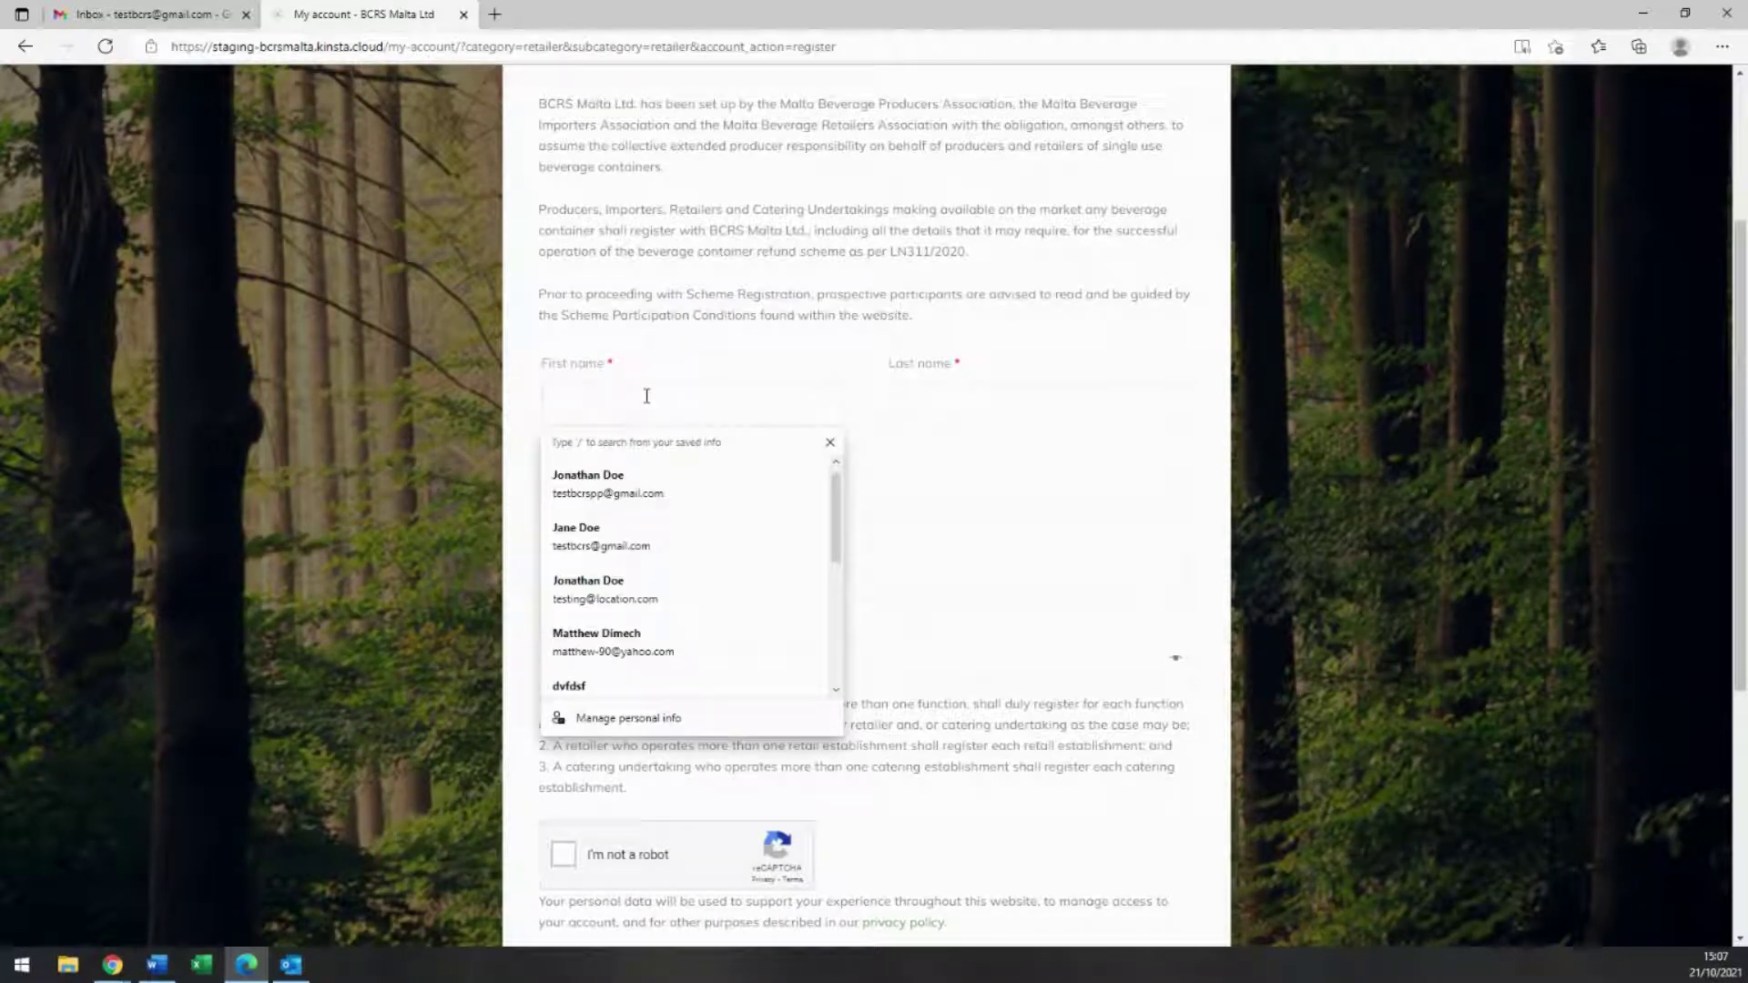
{"action": "type", "text": "Jan"}
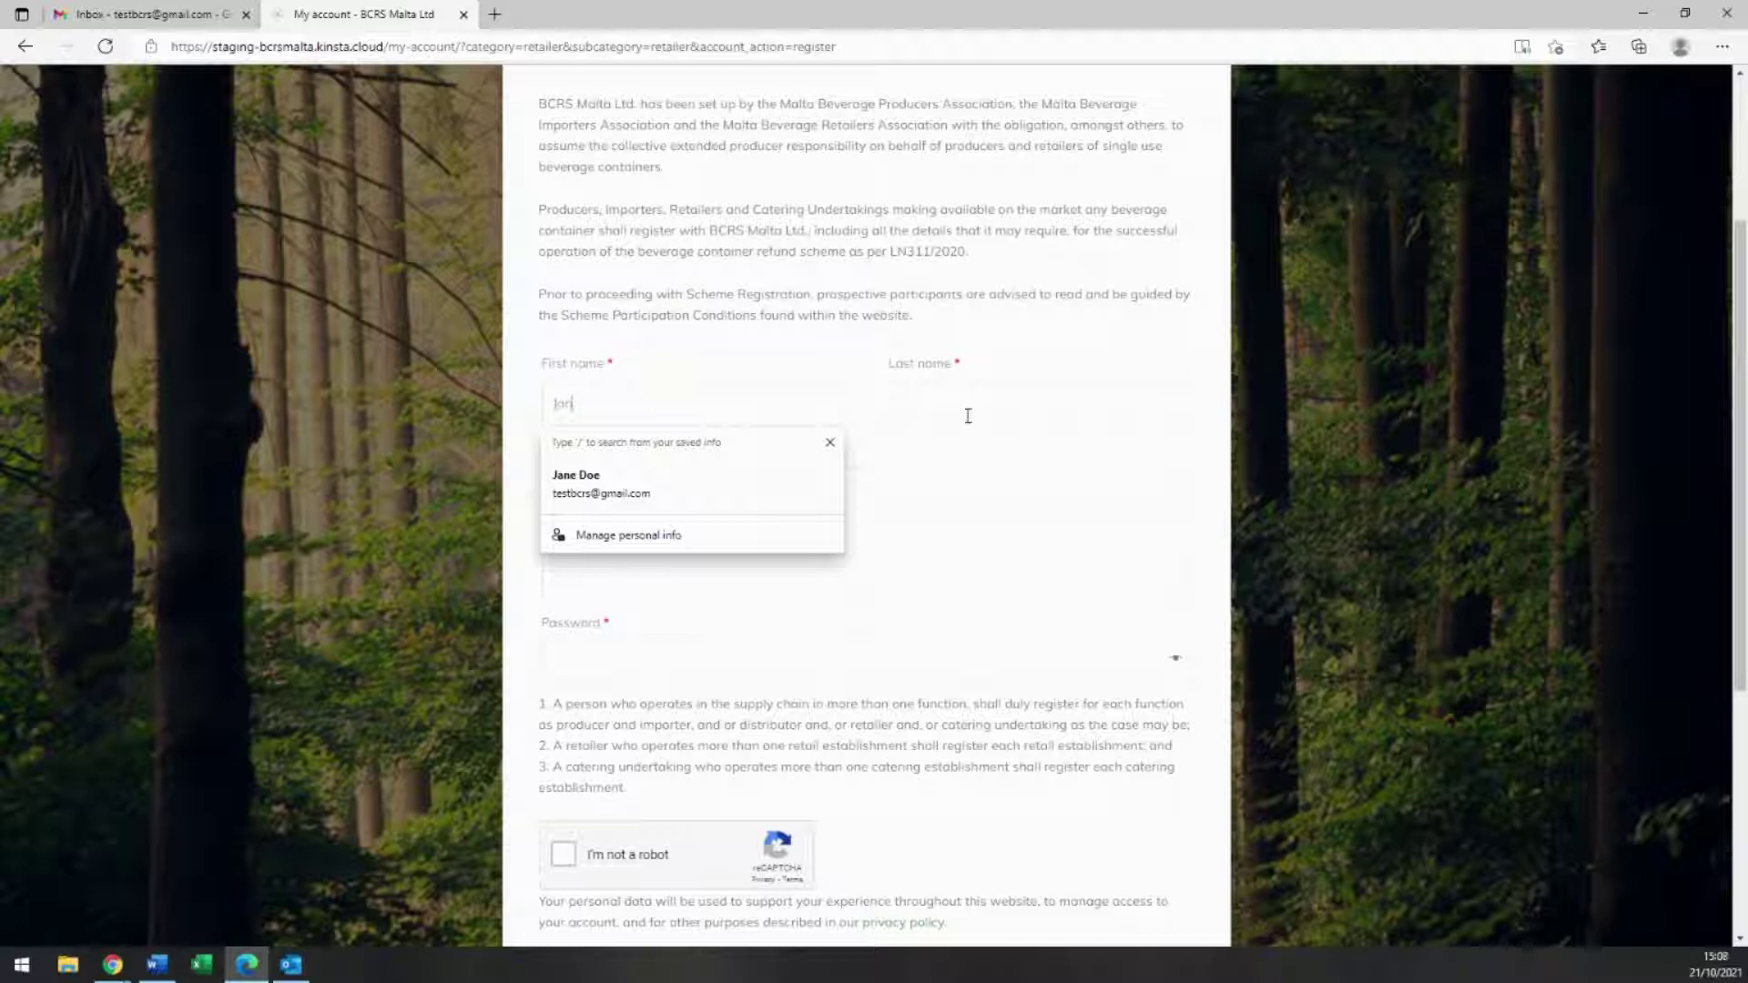
{"action": "left_click", "coordinate": [968, 412]}
{"action": "type", "text": "Doe"}
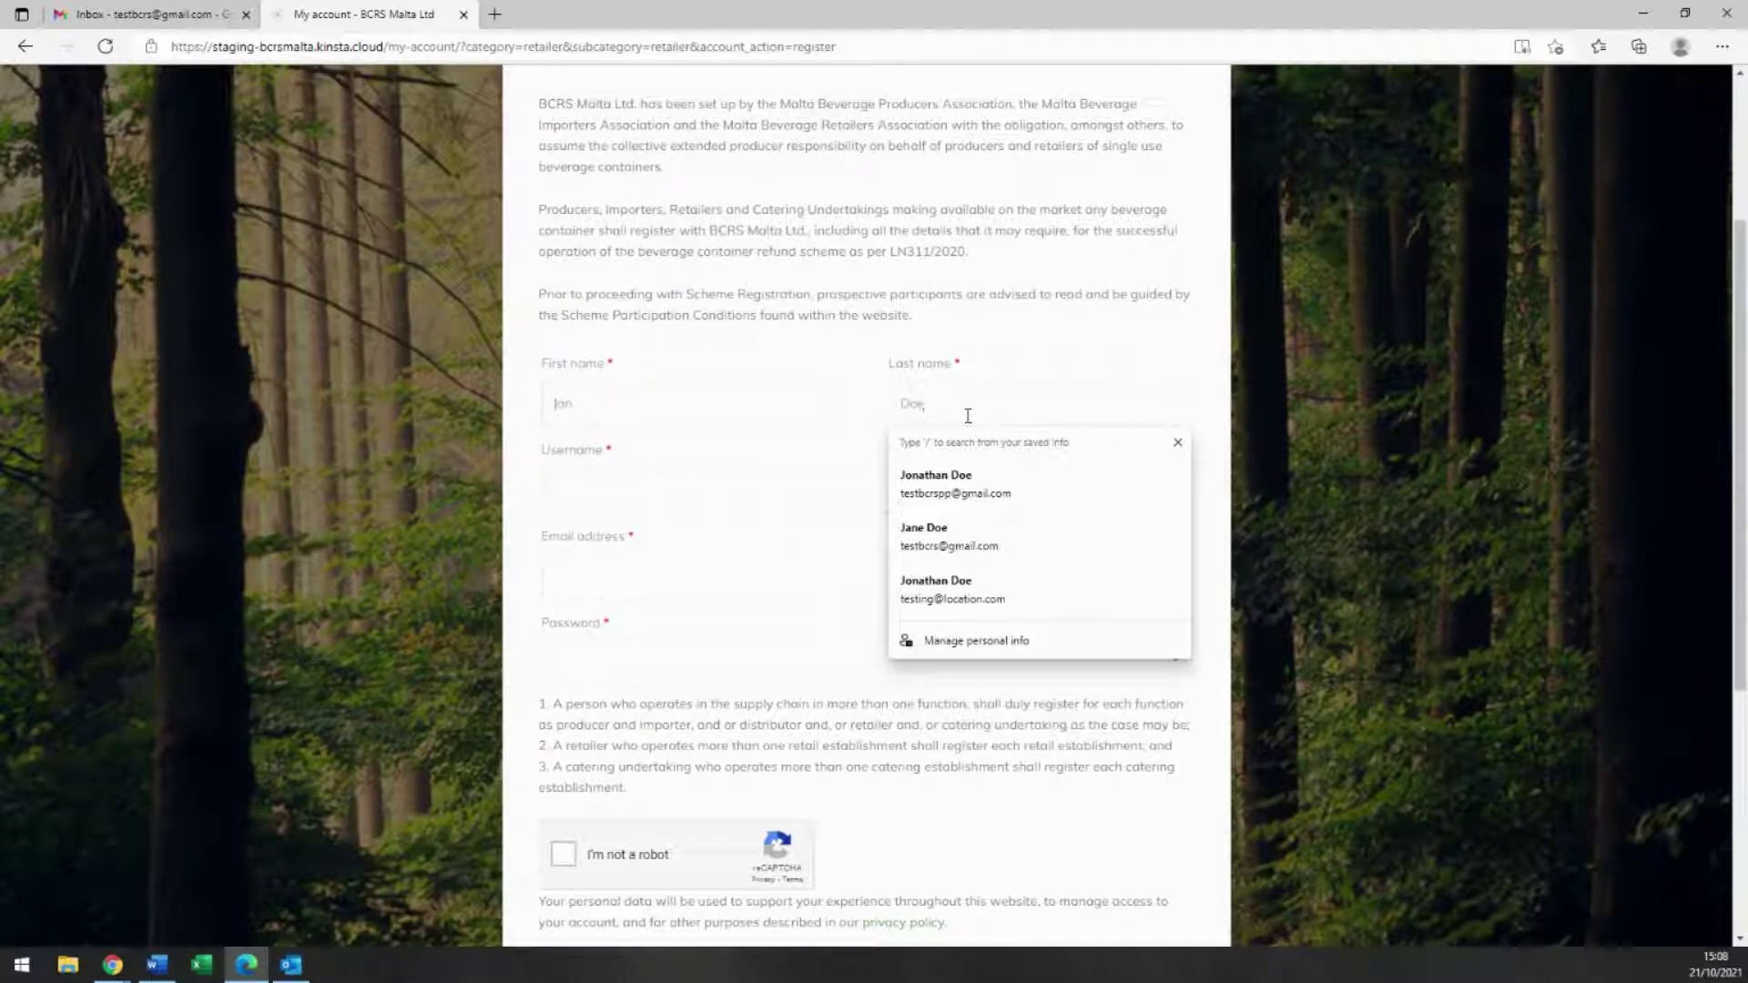
{"action": "left_click", "coordinate": [703, 481]}
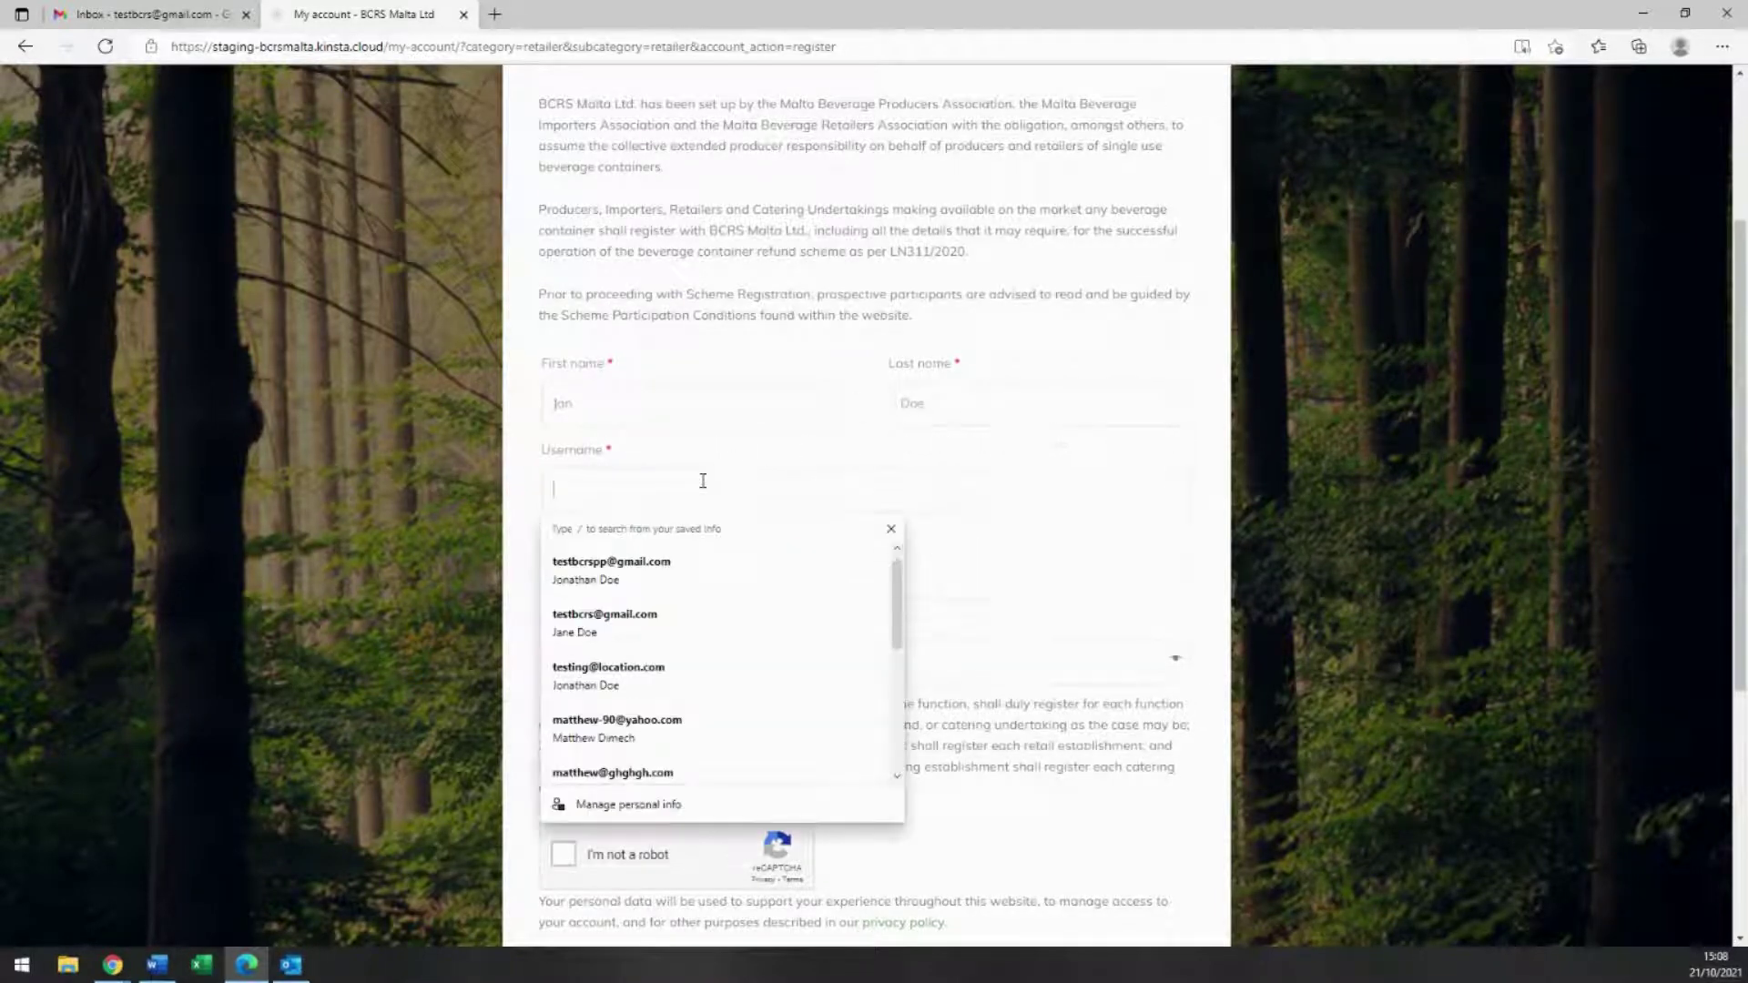
{"action": "type", "text": "janedoe"}
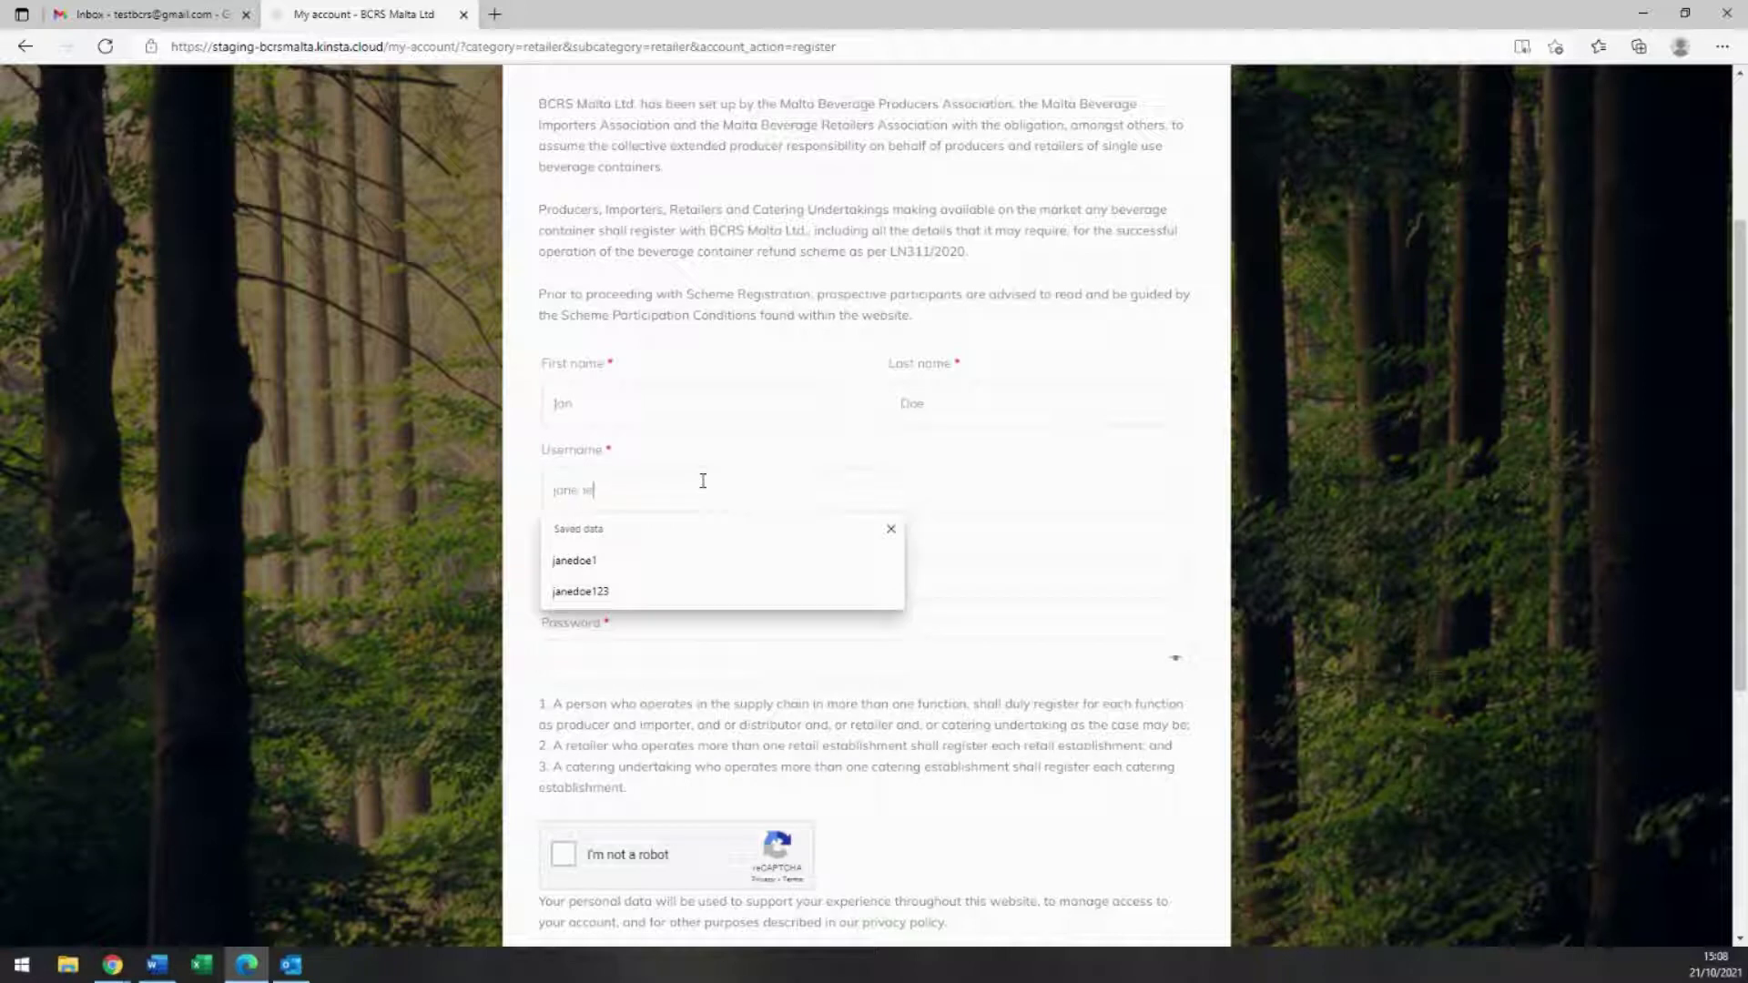
{"action": "type", "text": "321"}
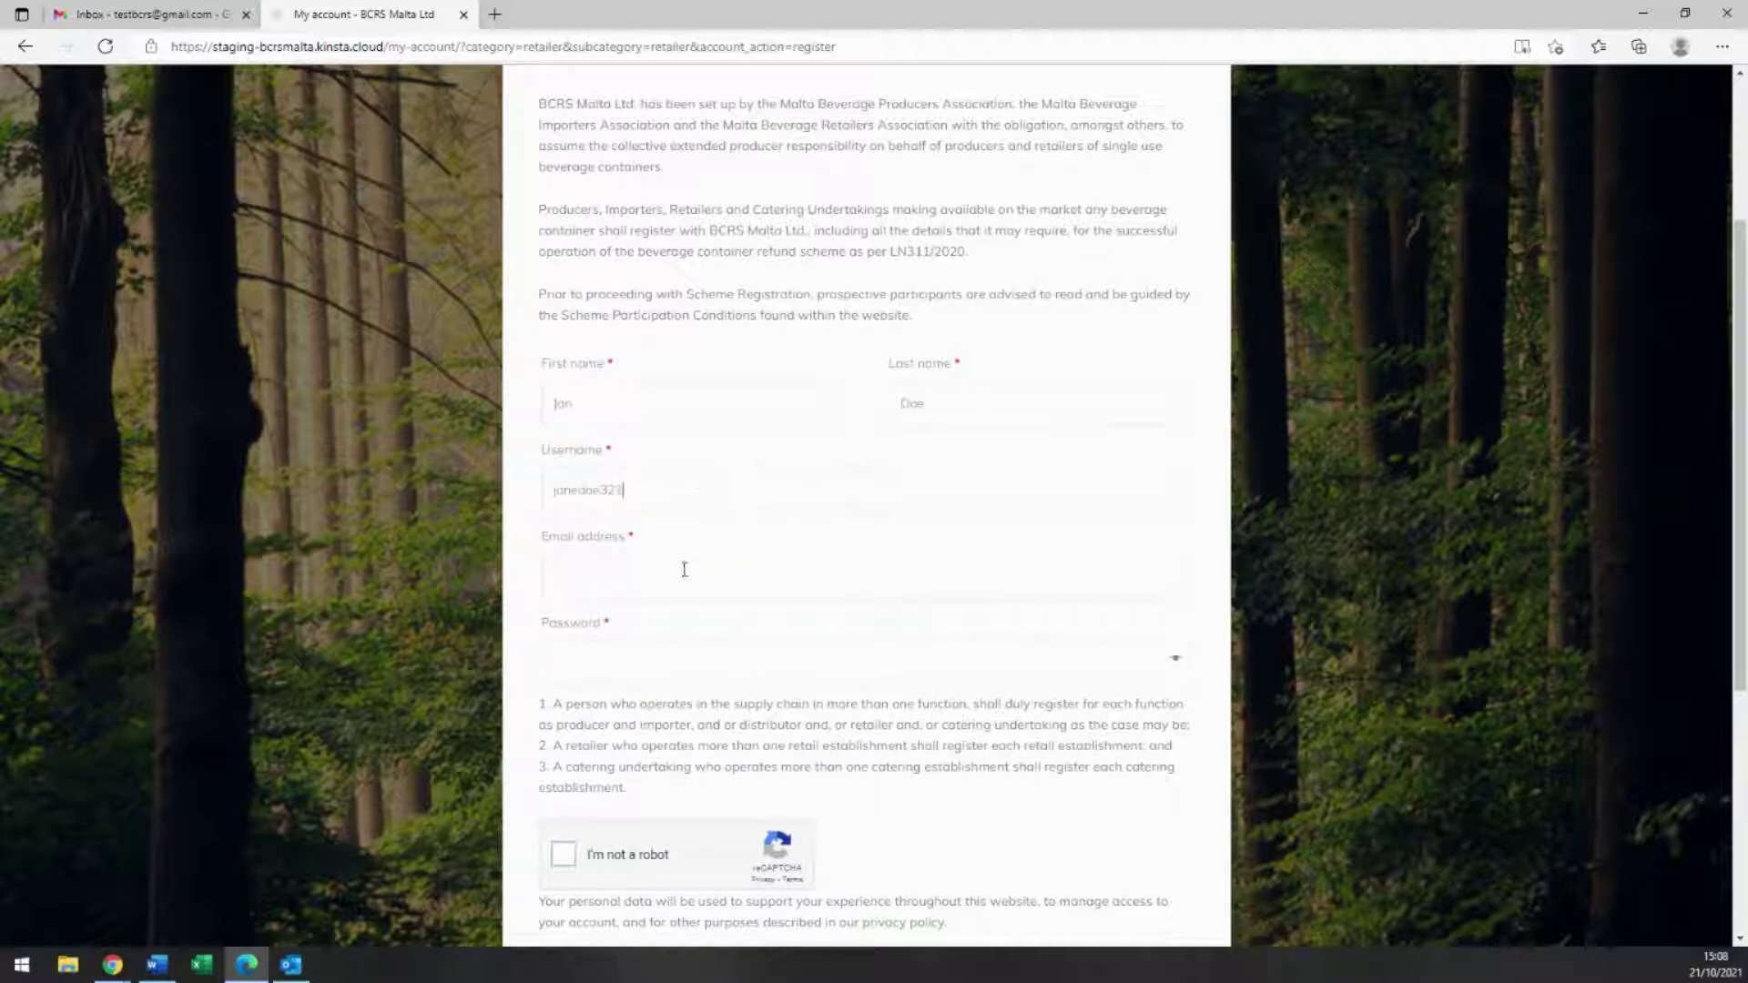
Step: Enter the registrant's e-mail address and a password rated Strong
{"action": "left_click", "coordinate": [676, 587]}
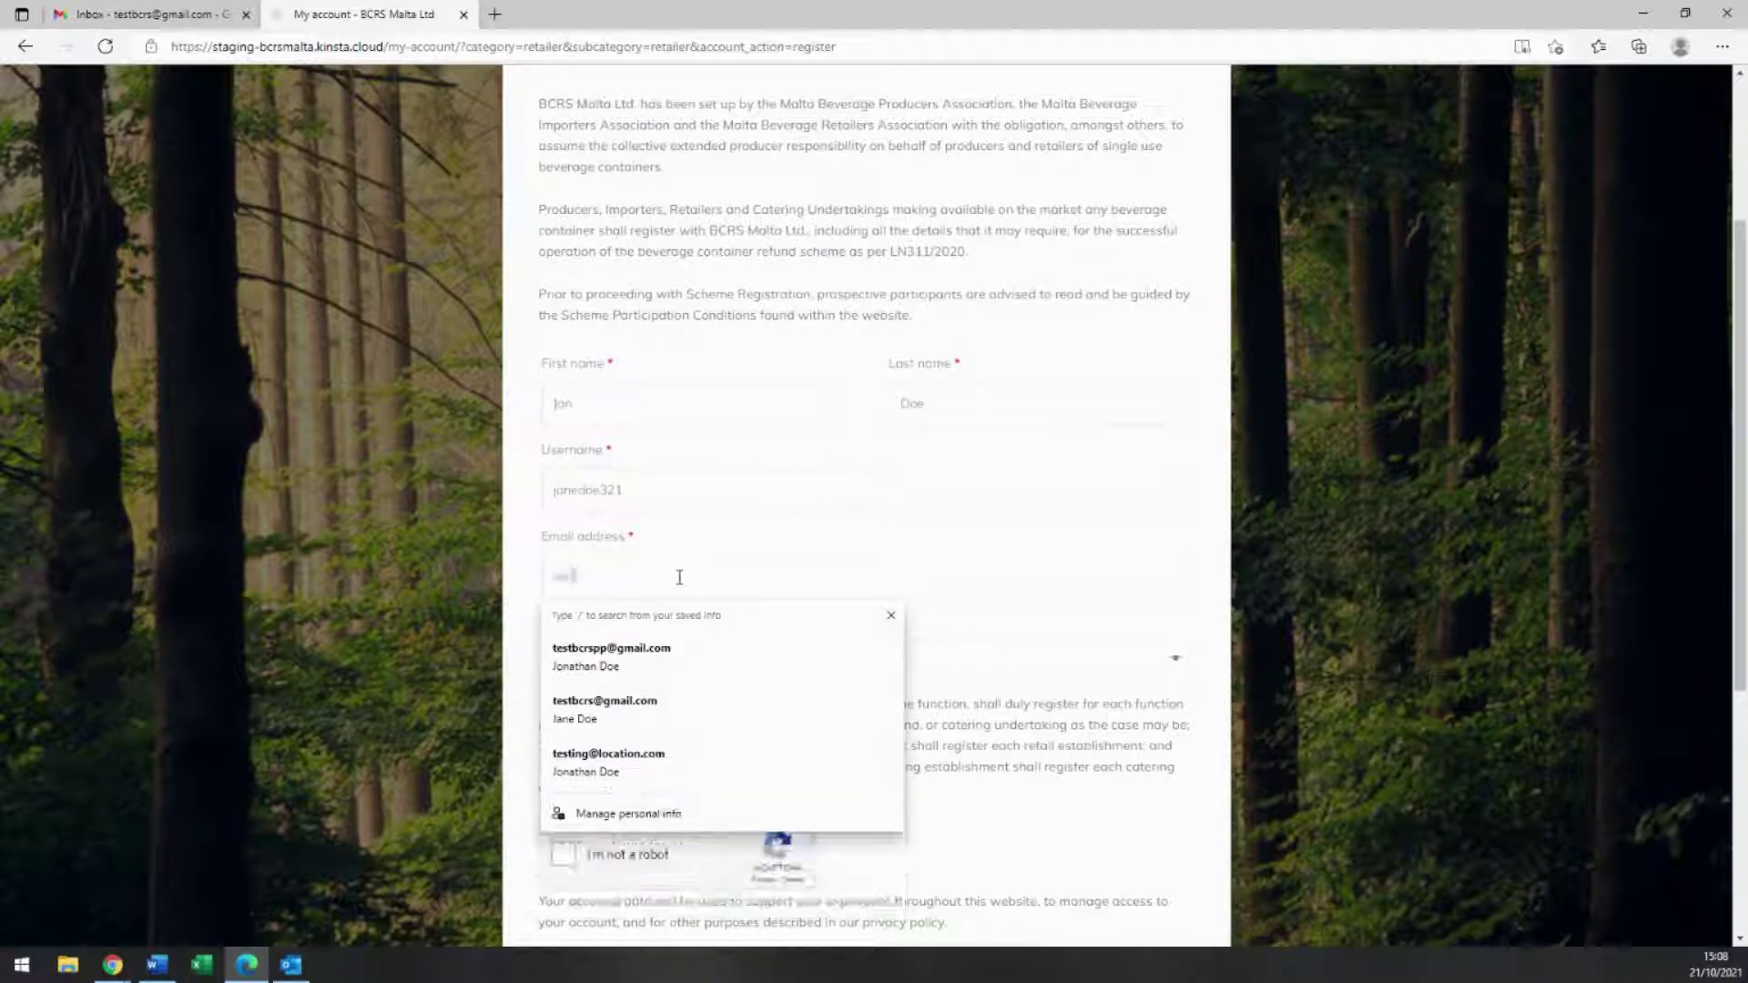
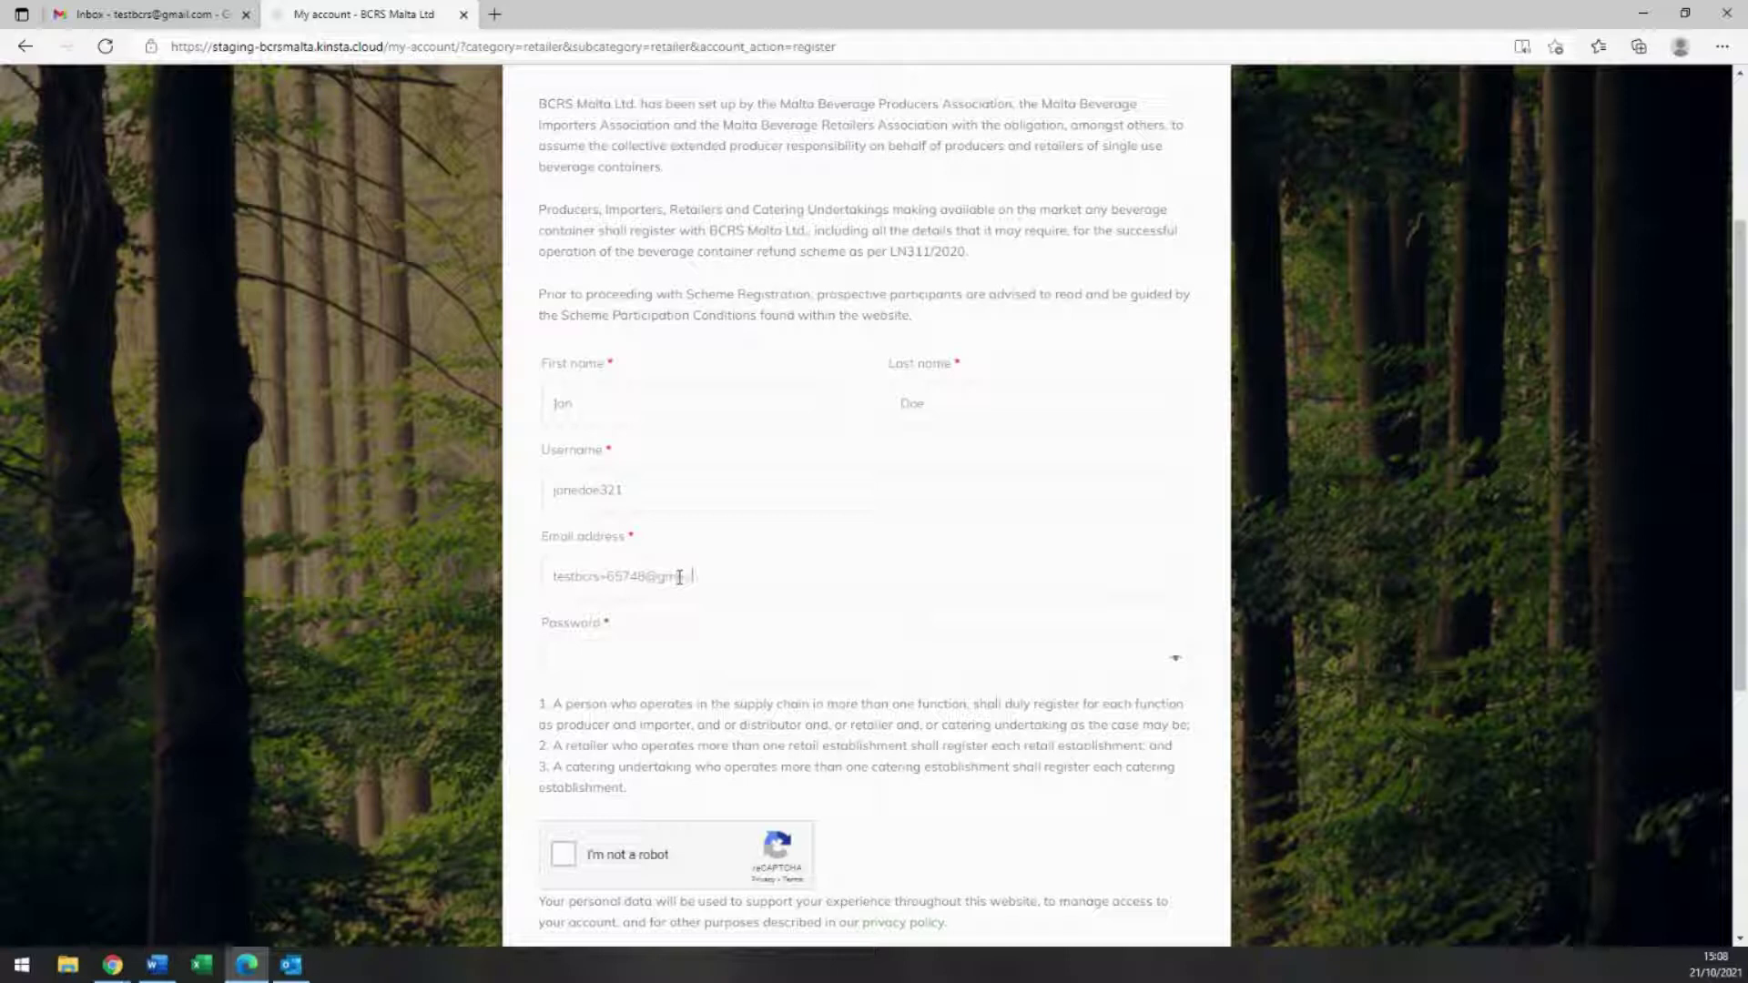
{"action": "left_click", "coordinate": [624, 657]}
{"action": "type", "text": "•••••••••••••"}
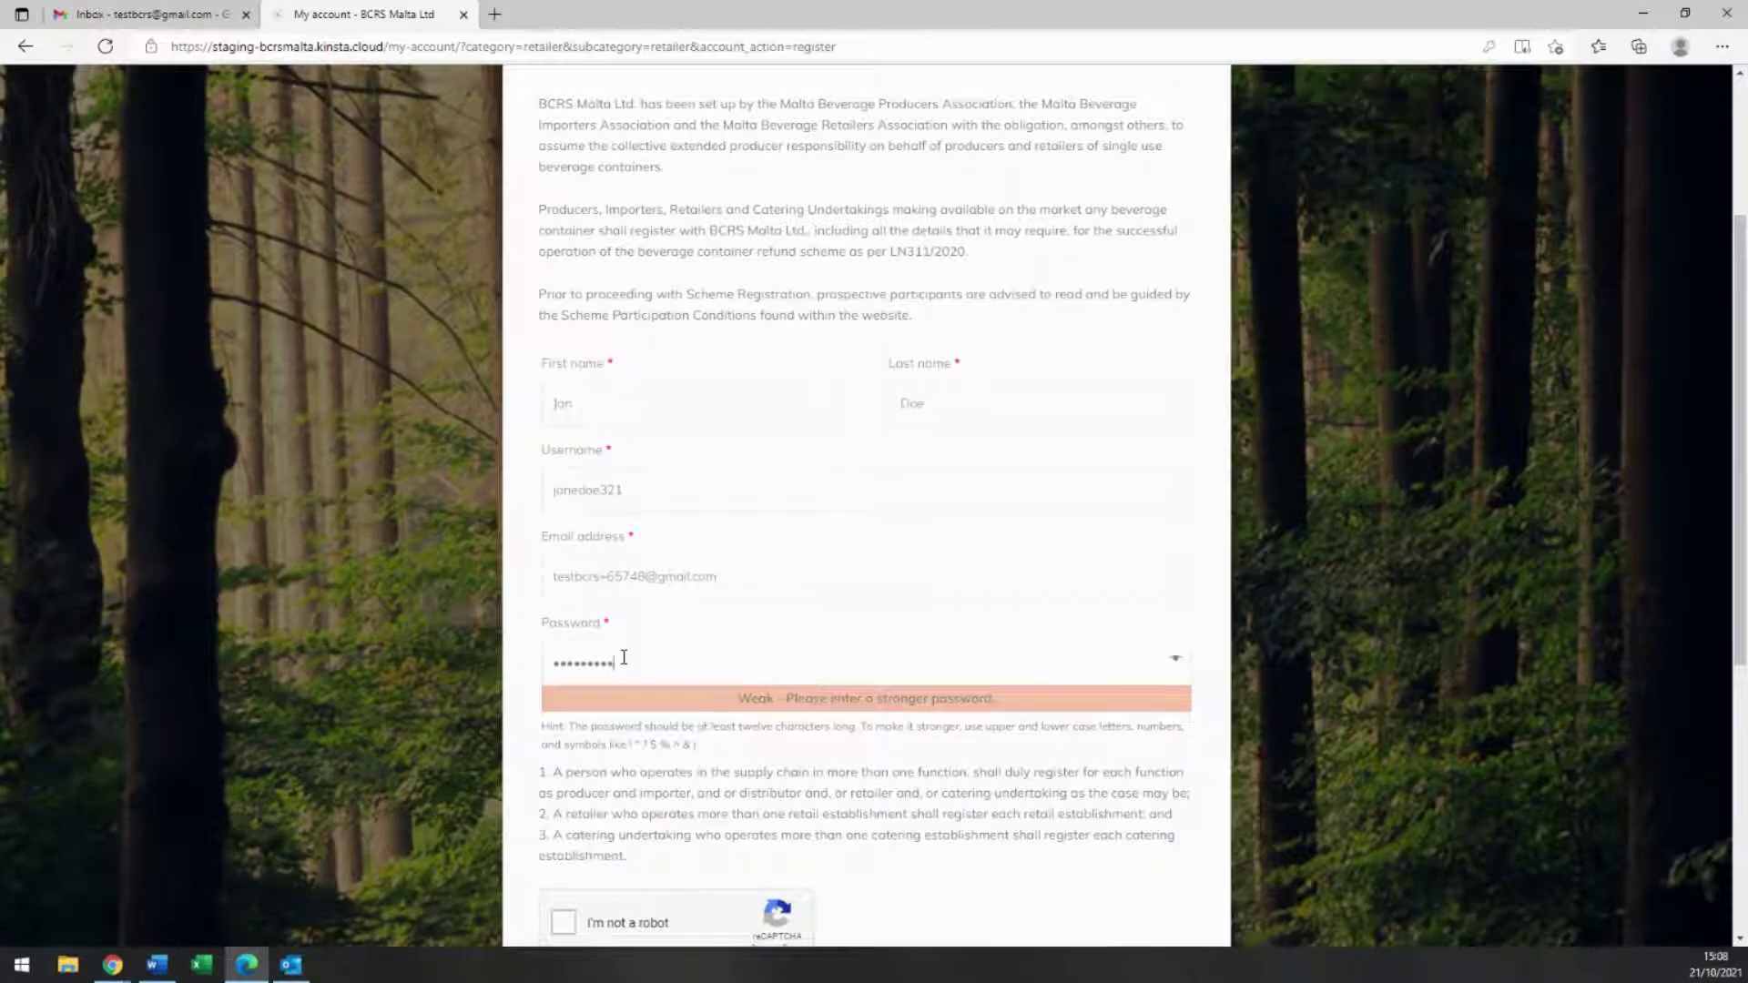
{"action": "scroll", "coordinate": [624, 658], "scroll_direction": "down", "scroll_amount": 1}
{"action": "scroll", "coordinate": [624, 657], "scroll_direction": "down", "scroll_amount": 3}
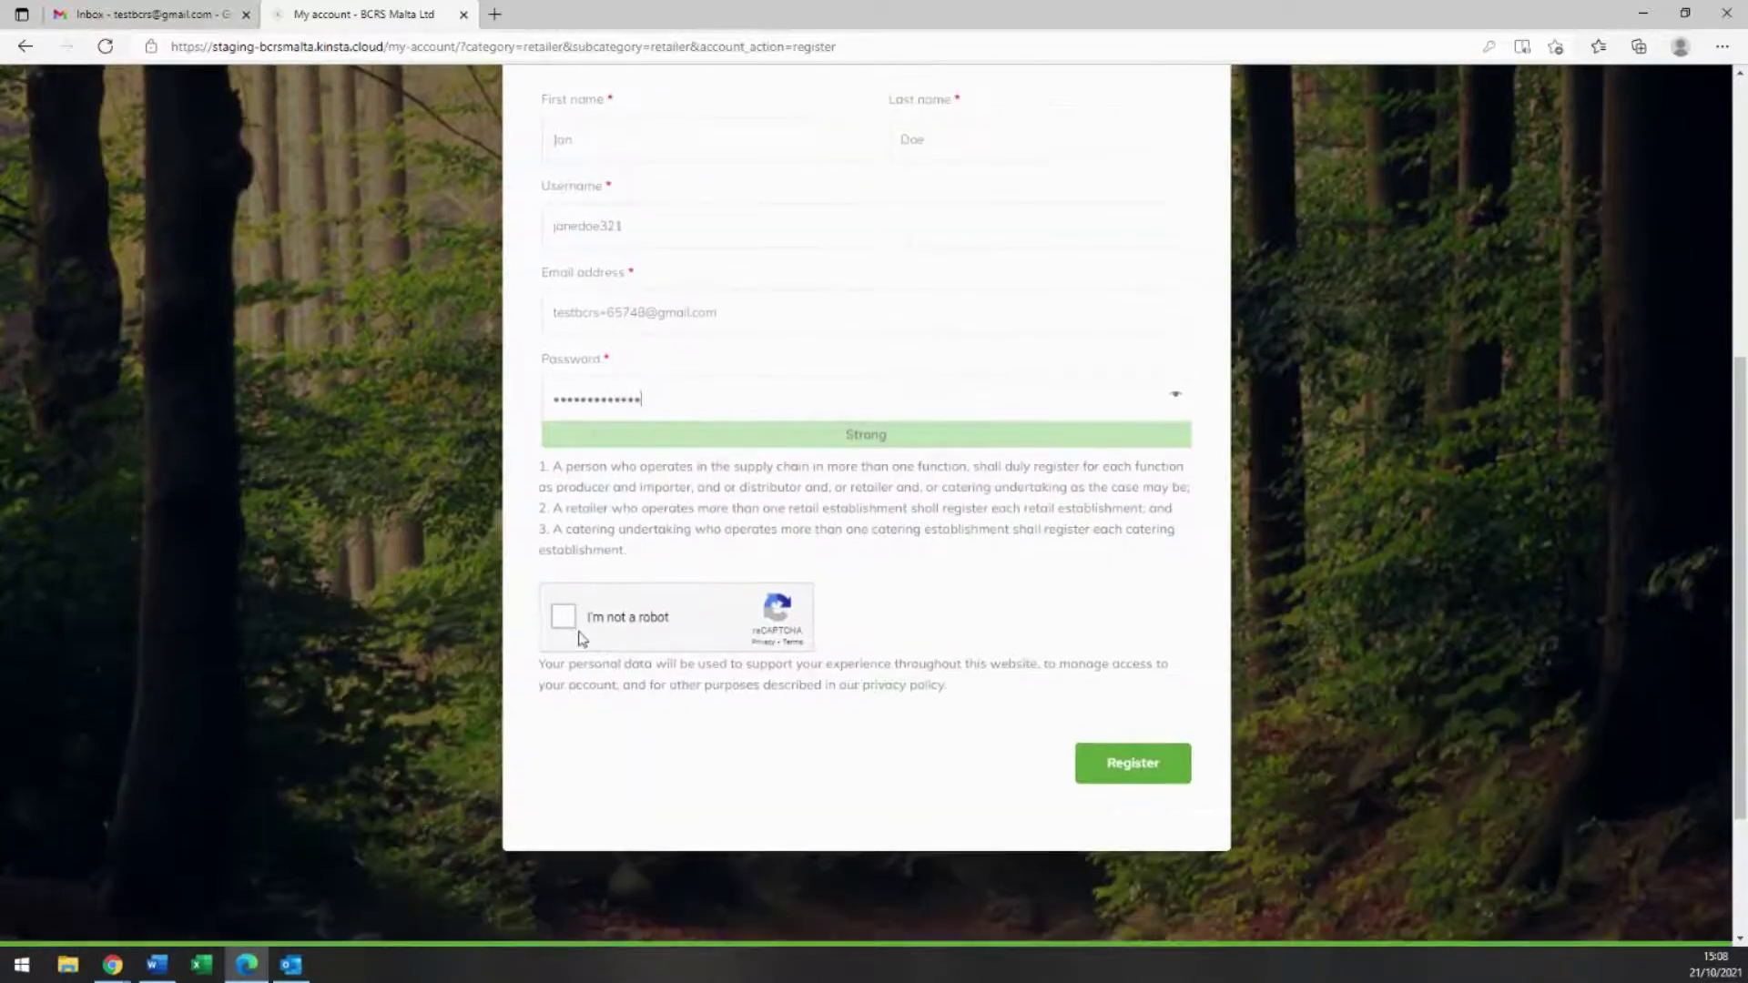
Step: Pass the reCAPTCHA crosswalk and stairs image challenges, then submit the Retailer registration
{"action": "left_click", "coordinate": [566, 621]}
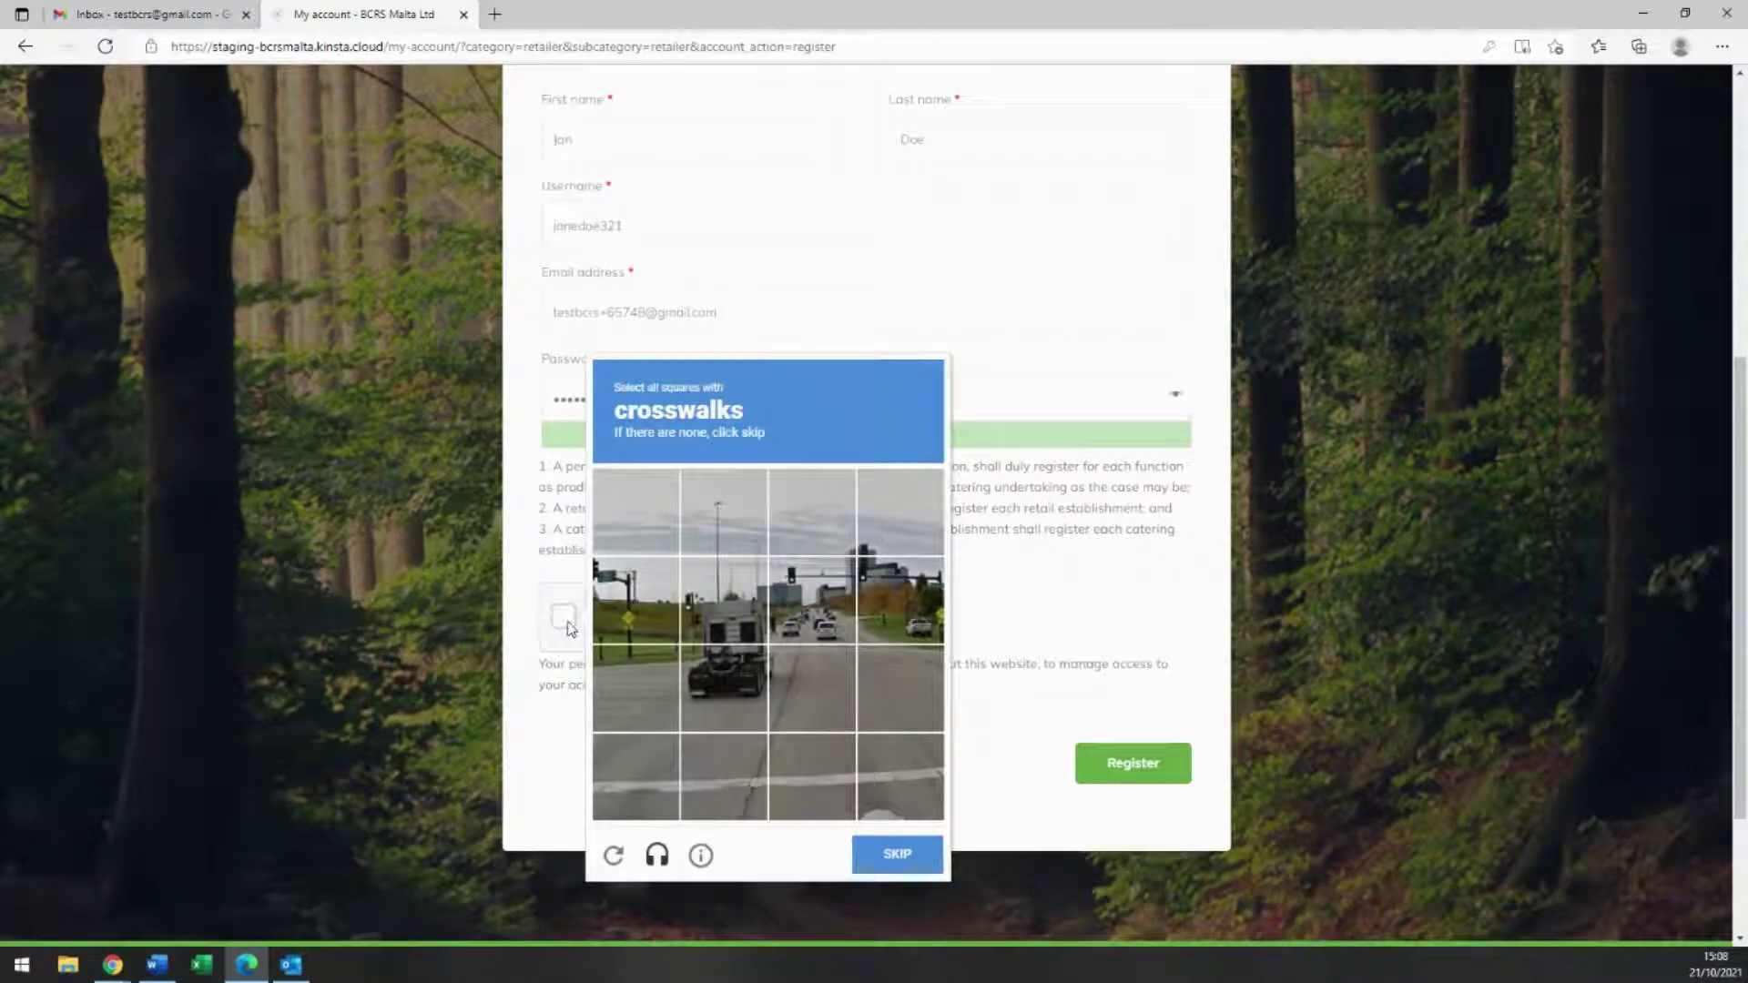
{"action": "left_click", "coordinate": [640, 712]}
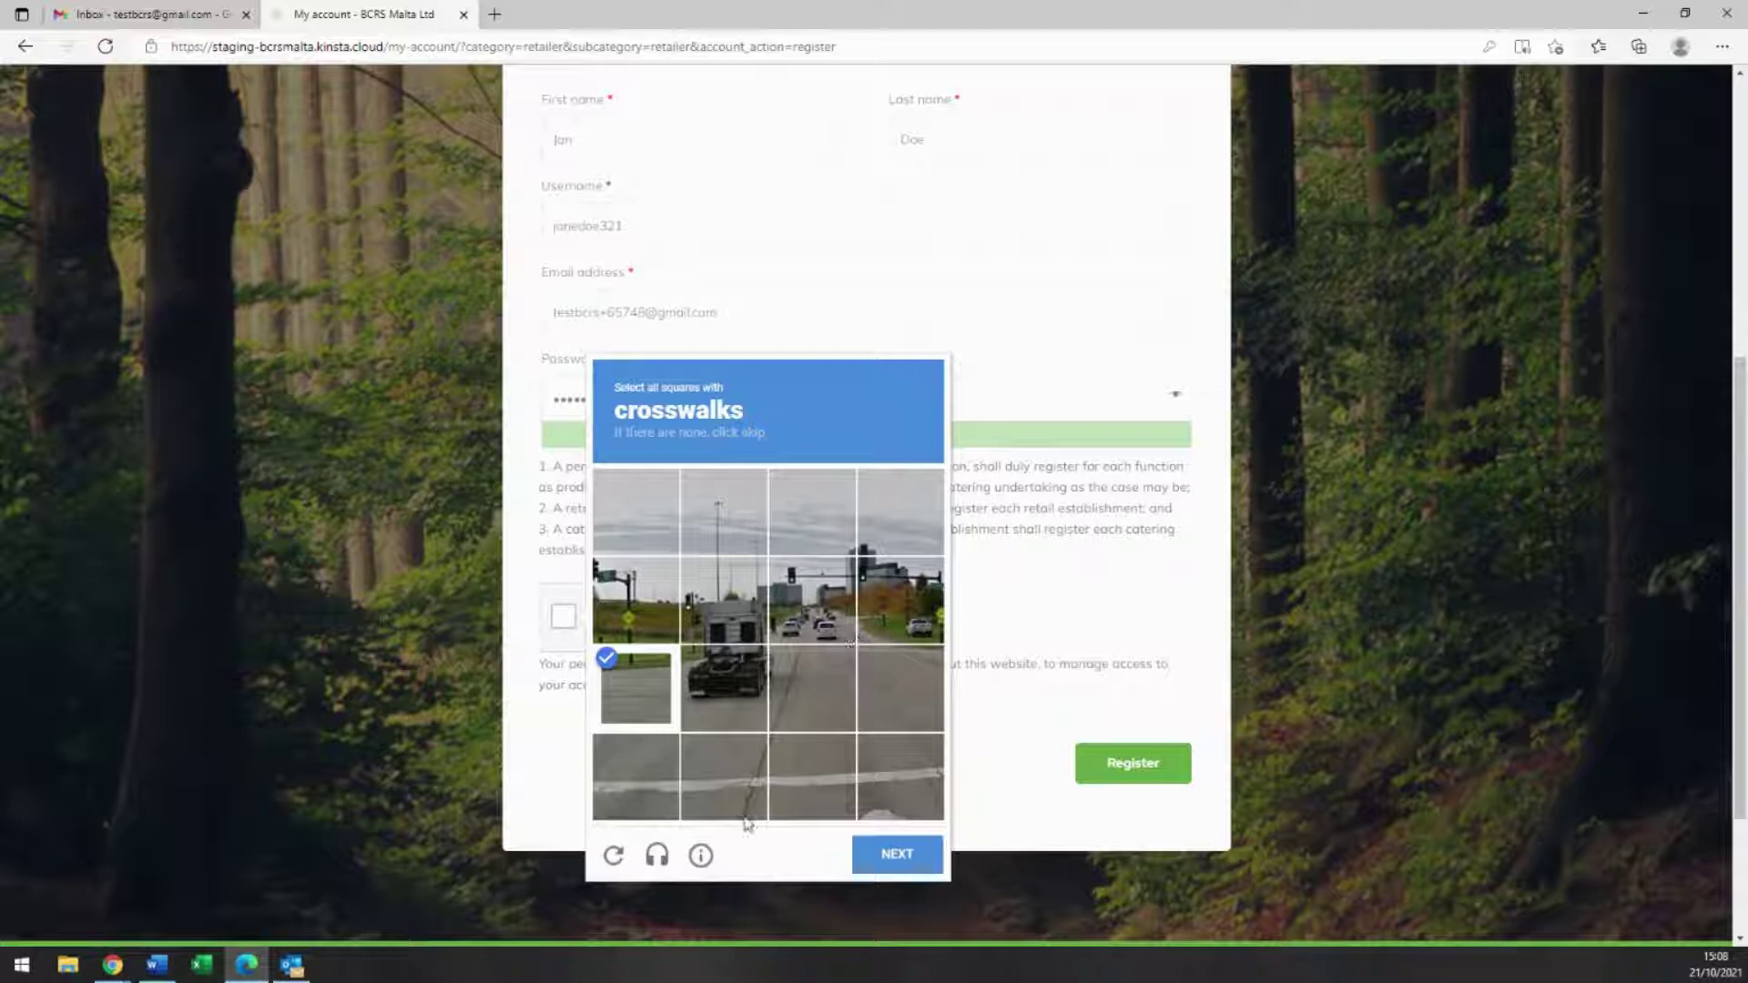
{"action": "left_click", "coordinate": [631, 788]}
{"action": "left_click", "coordinate": [761, 776]}
{"action": "left_click", "coordinate": [863, 785]}
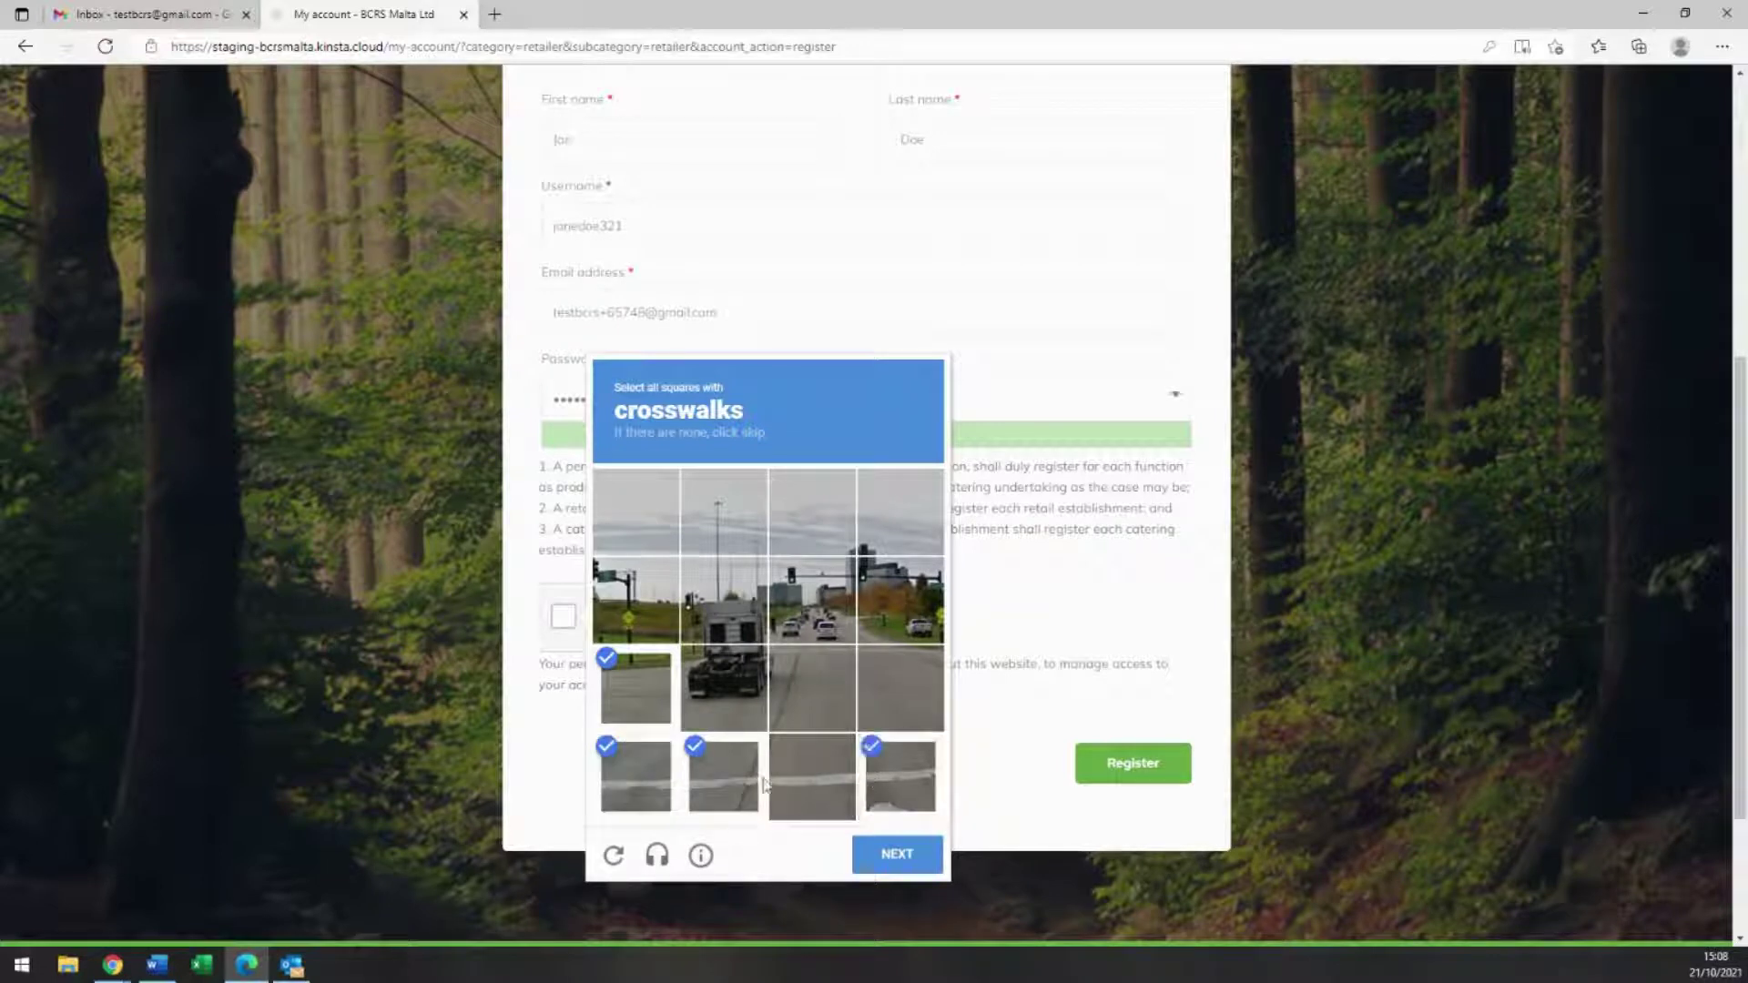
{"action": "left_click", "coordinate": [794, 781]}
{"action": "left_click", "coordinate": [888, 865]}
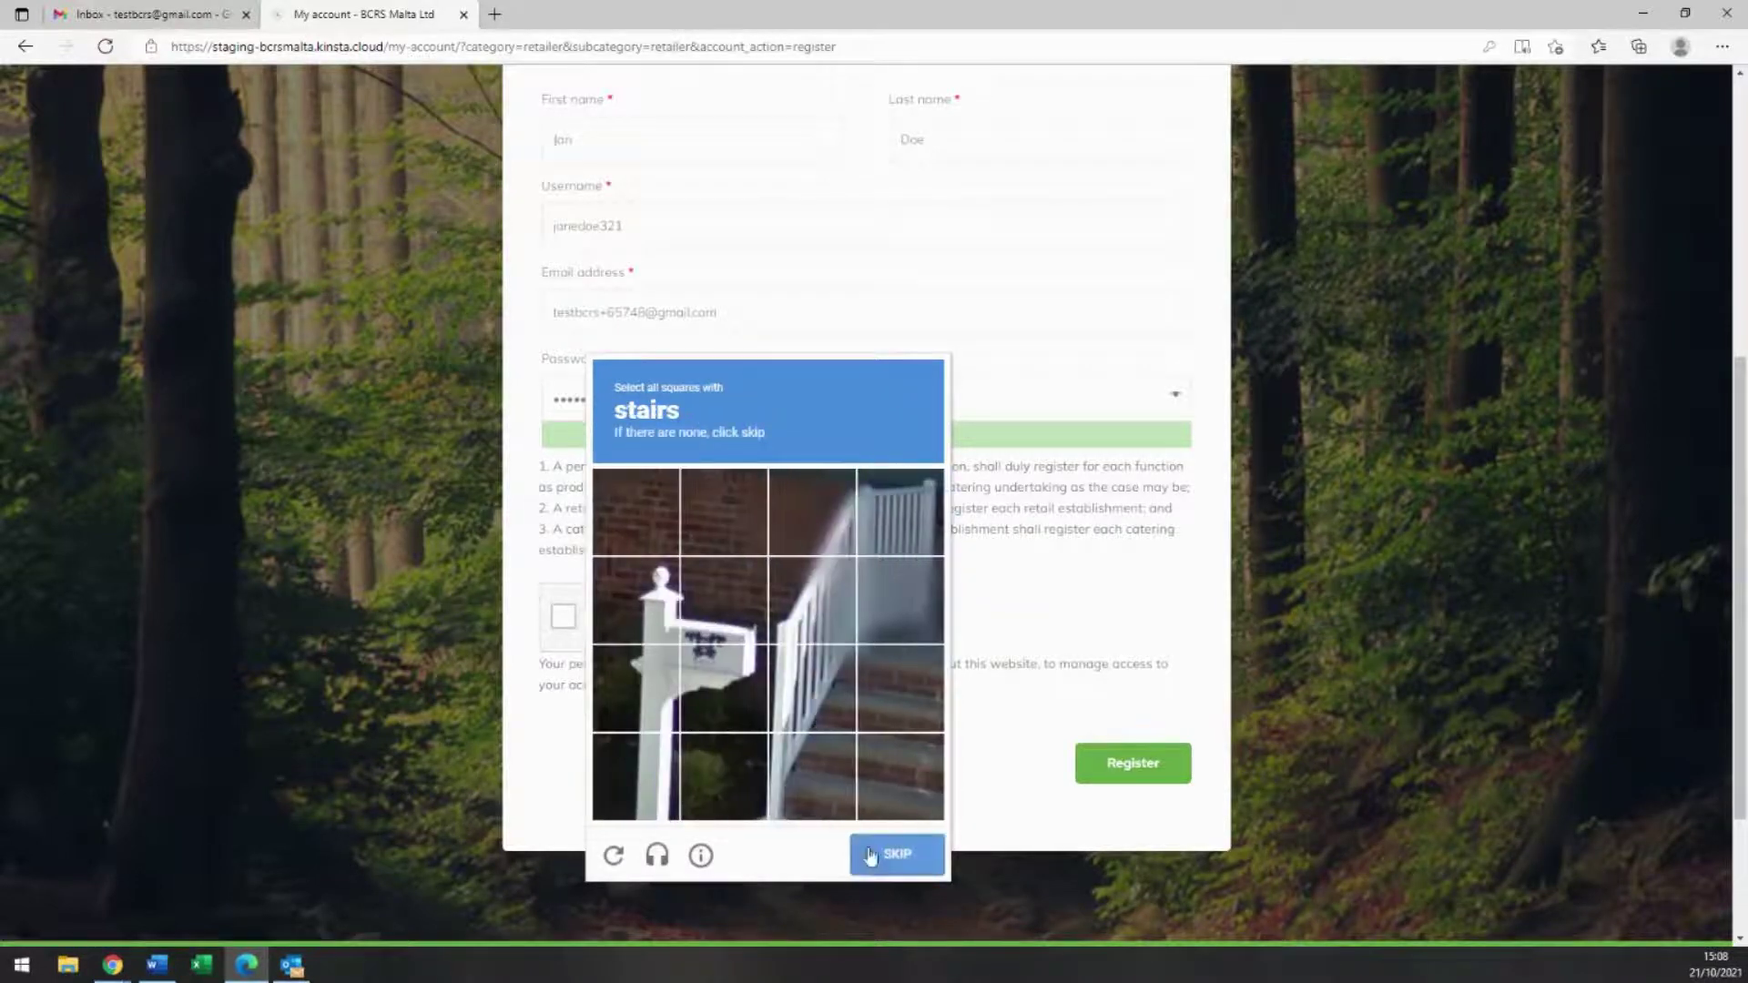
{"action": "left_click", "coordinate": [897, 775]}
{"action": "left_click", "coordinate": [819, 770]}
{"action": "left_click", "coordinate": [824, 719]}
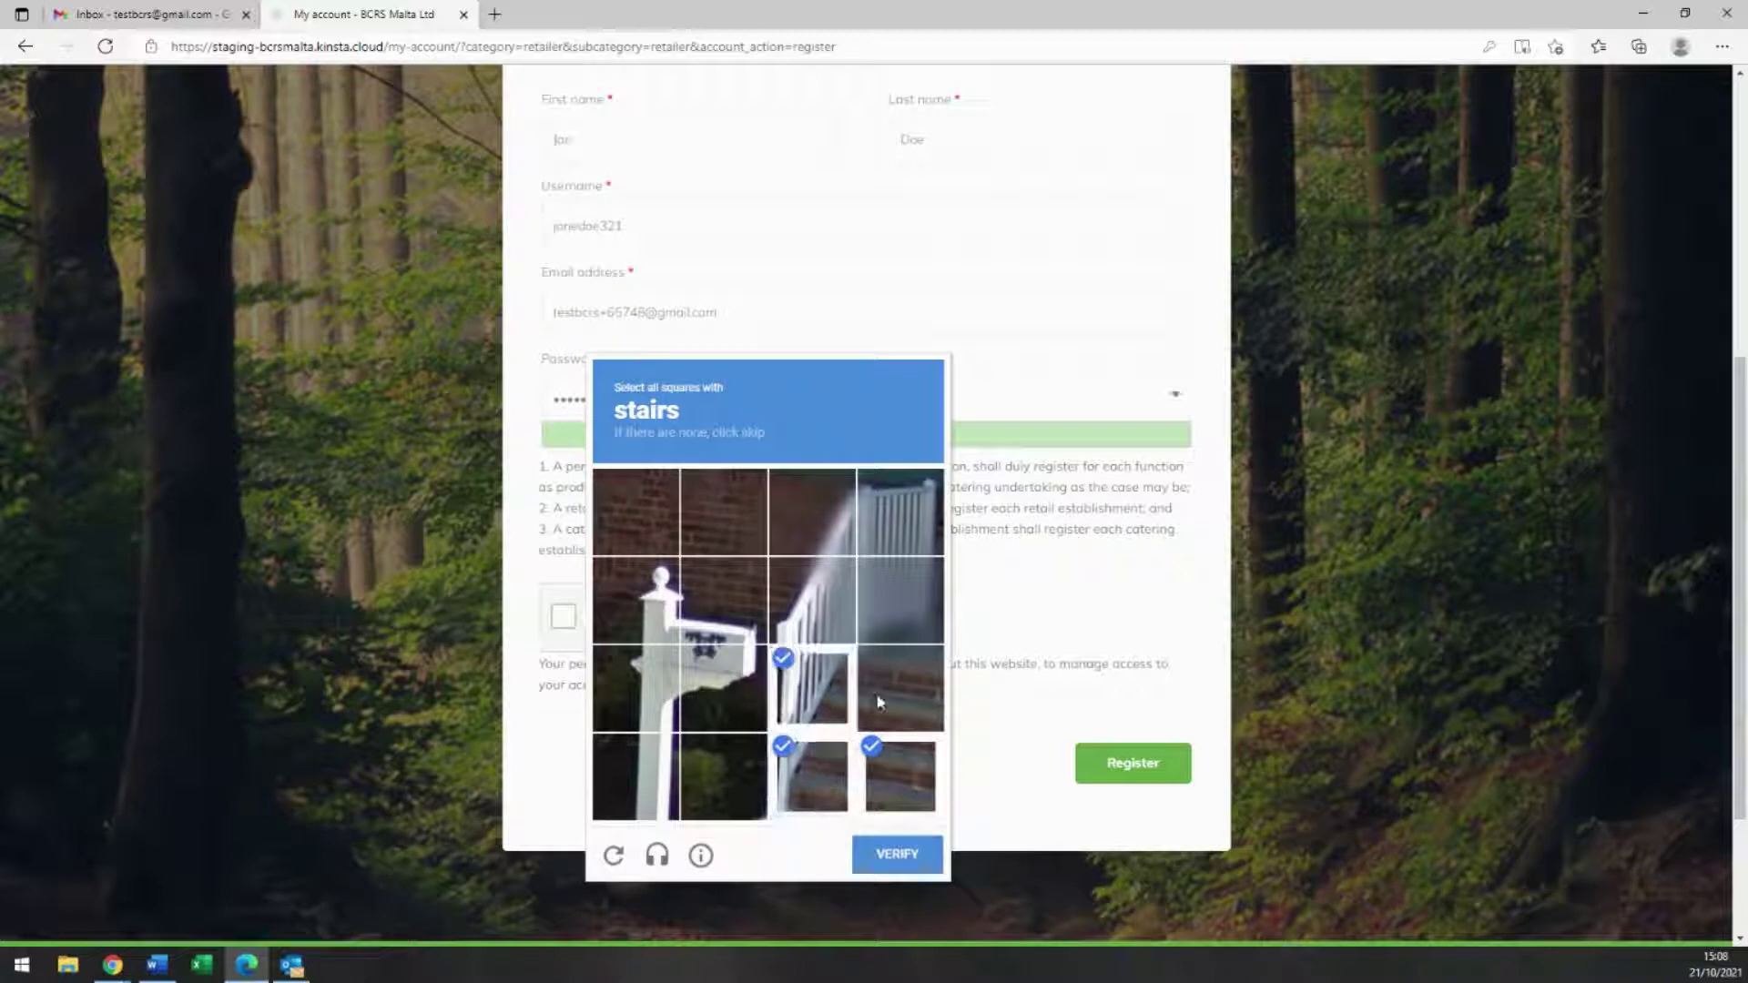
{"action": "left_click", "coordinate": [880, 705]}
{"action": "left_click", "coordinate": [898, 856]}
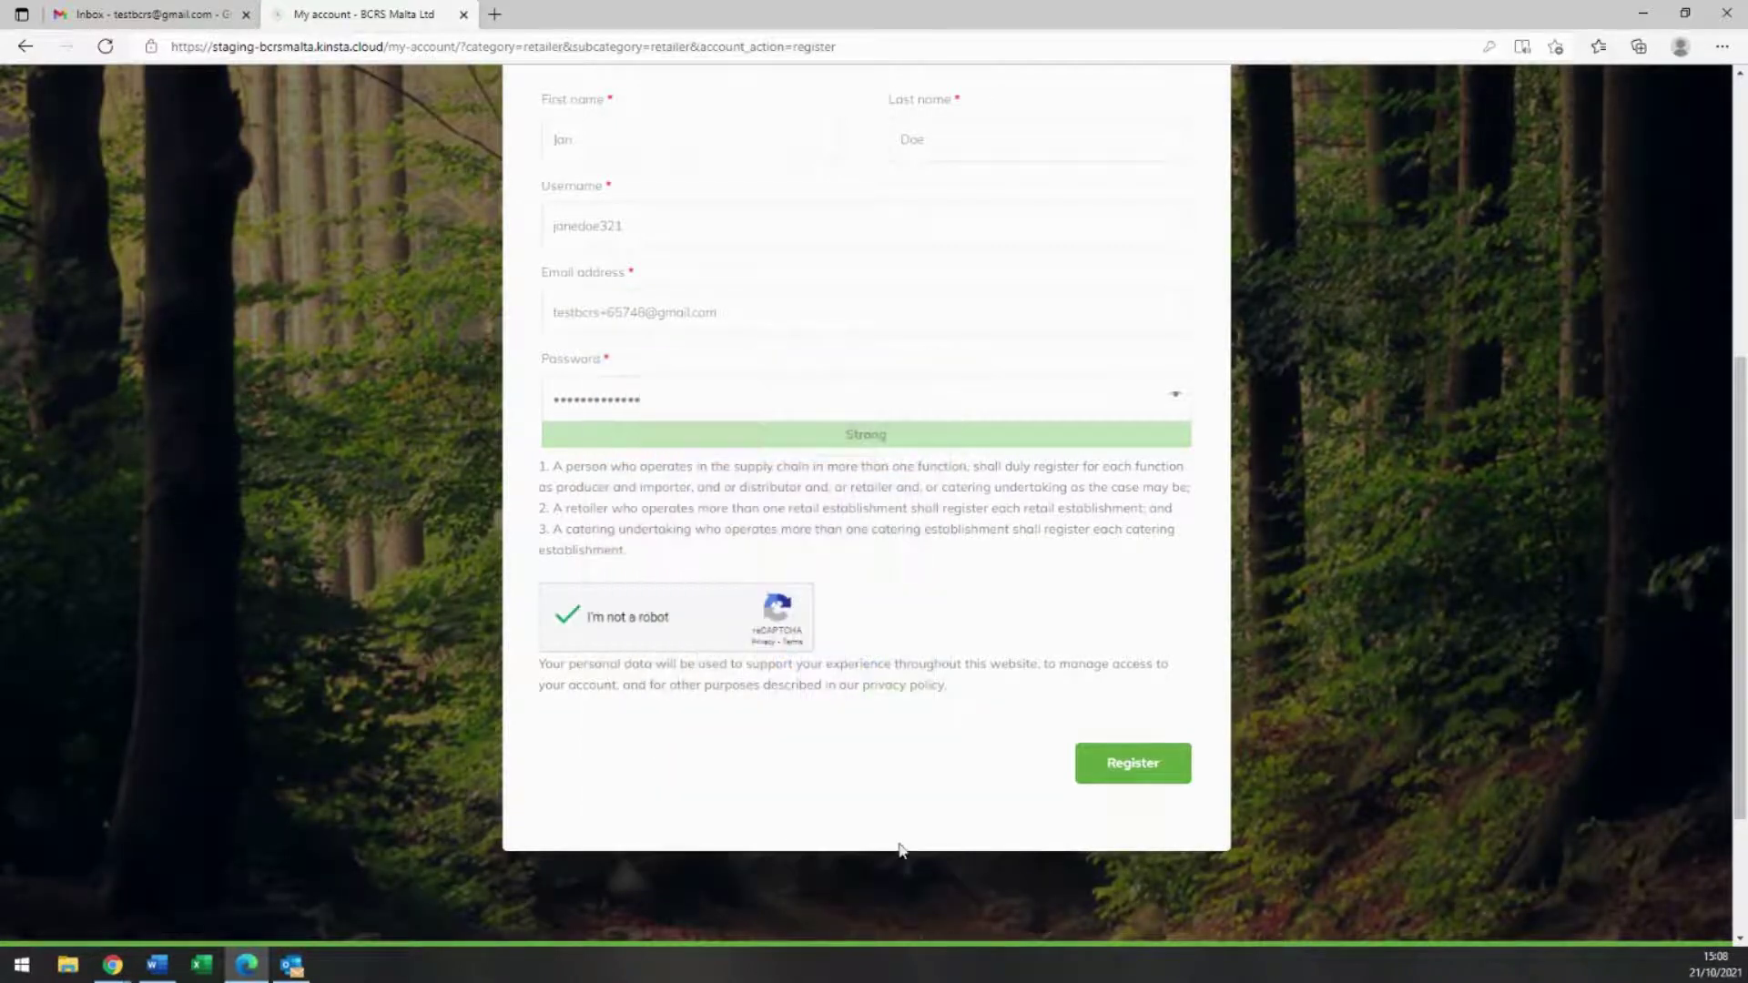
{"action": "left_click", "coordinate": [1130, 769]}
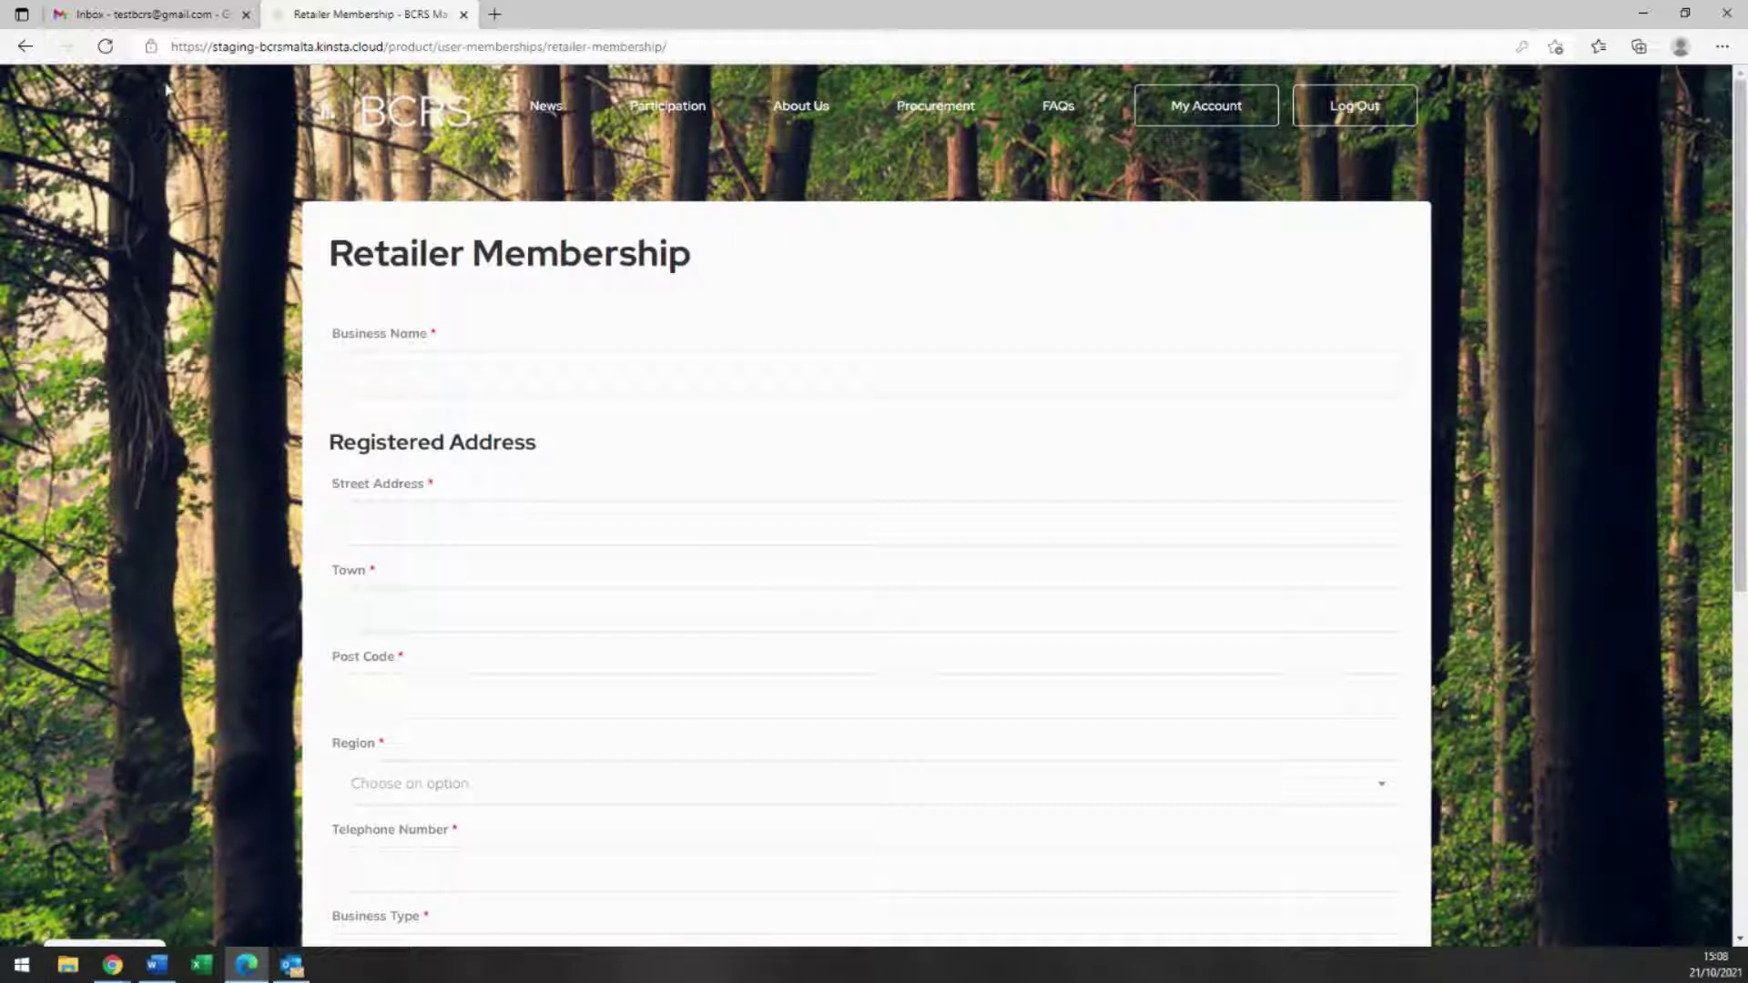
Step: Read the BCRS Malta Ltd account-created email in Gmail, then return to the Retailer Membership form
{"action": "left_click", "coordinate": [185, 26]}
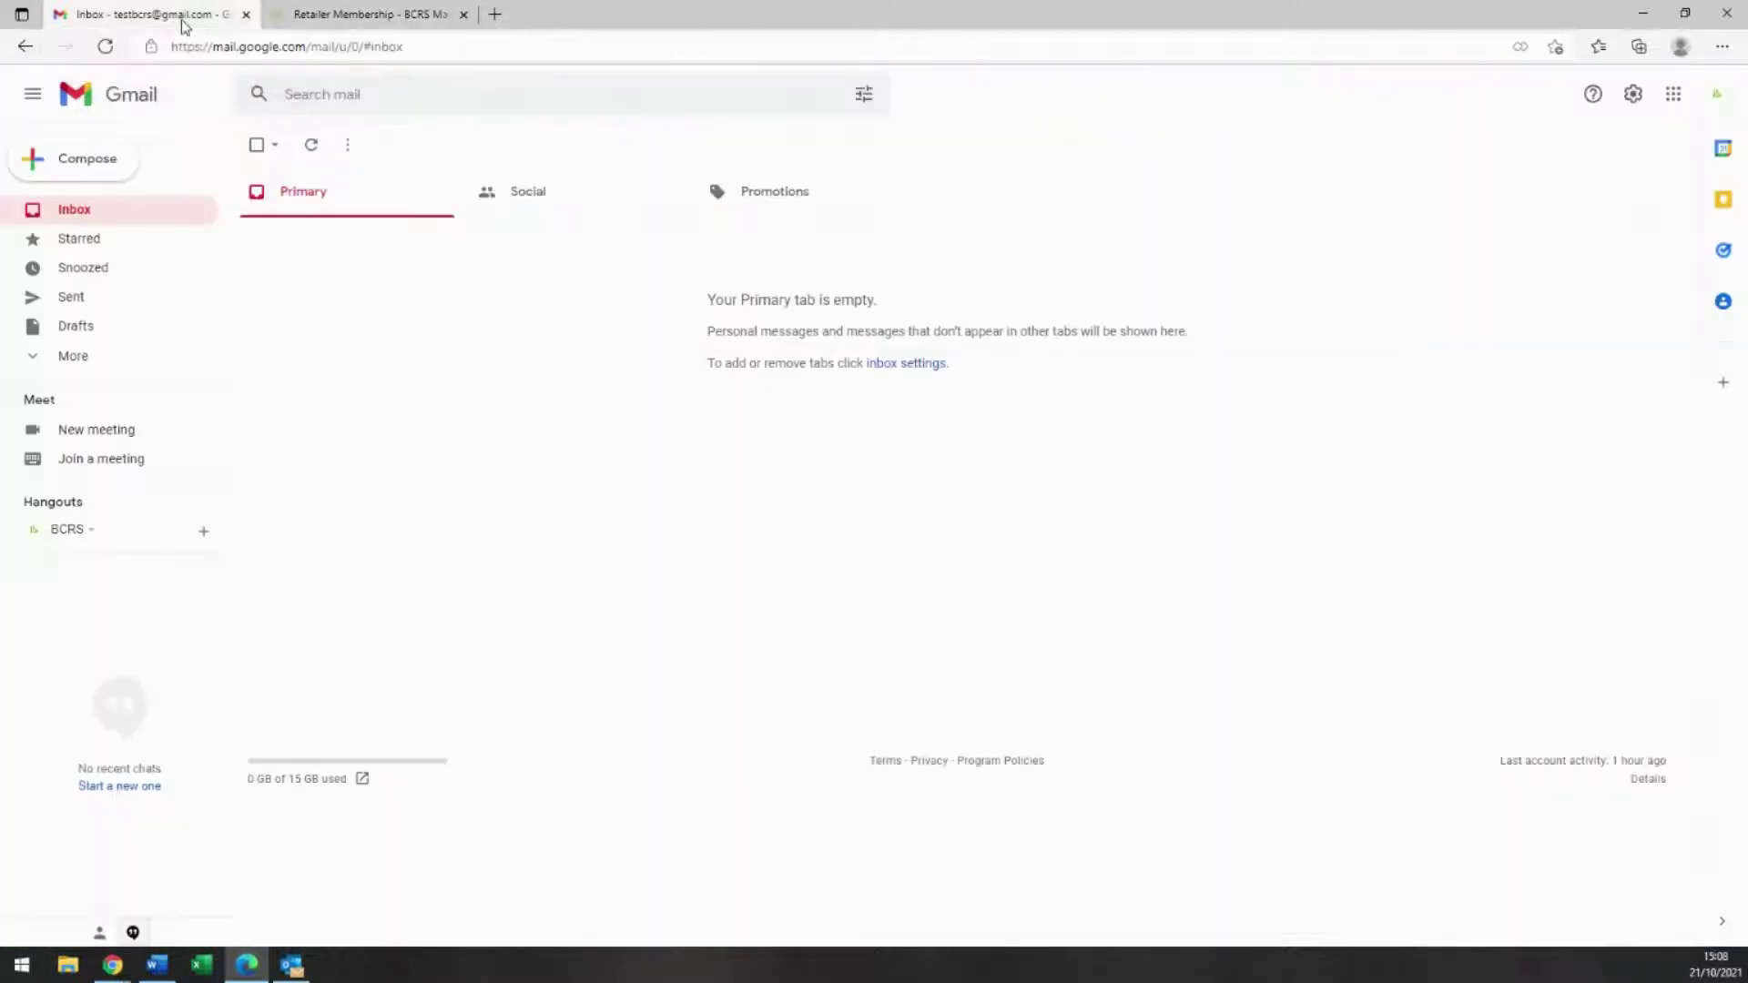
{"action": "left_click", "coordinate": [77, 211]}
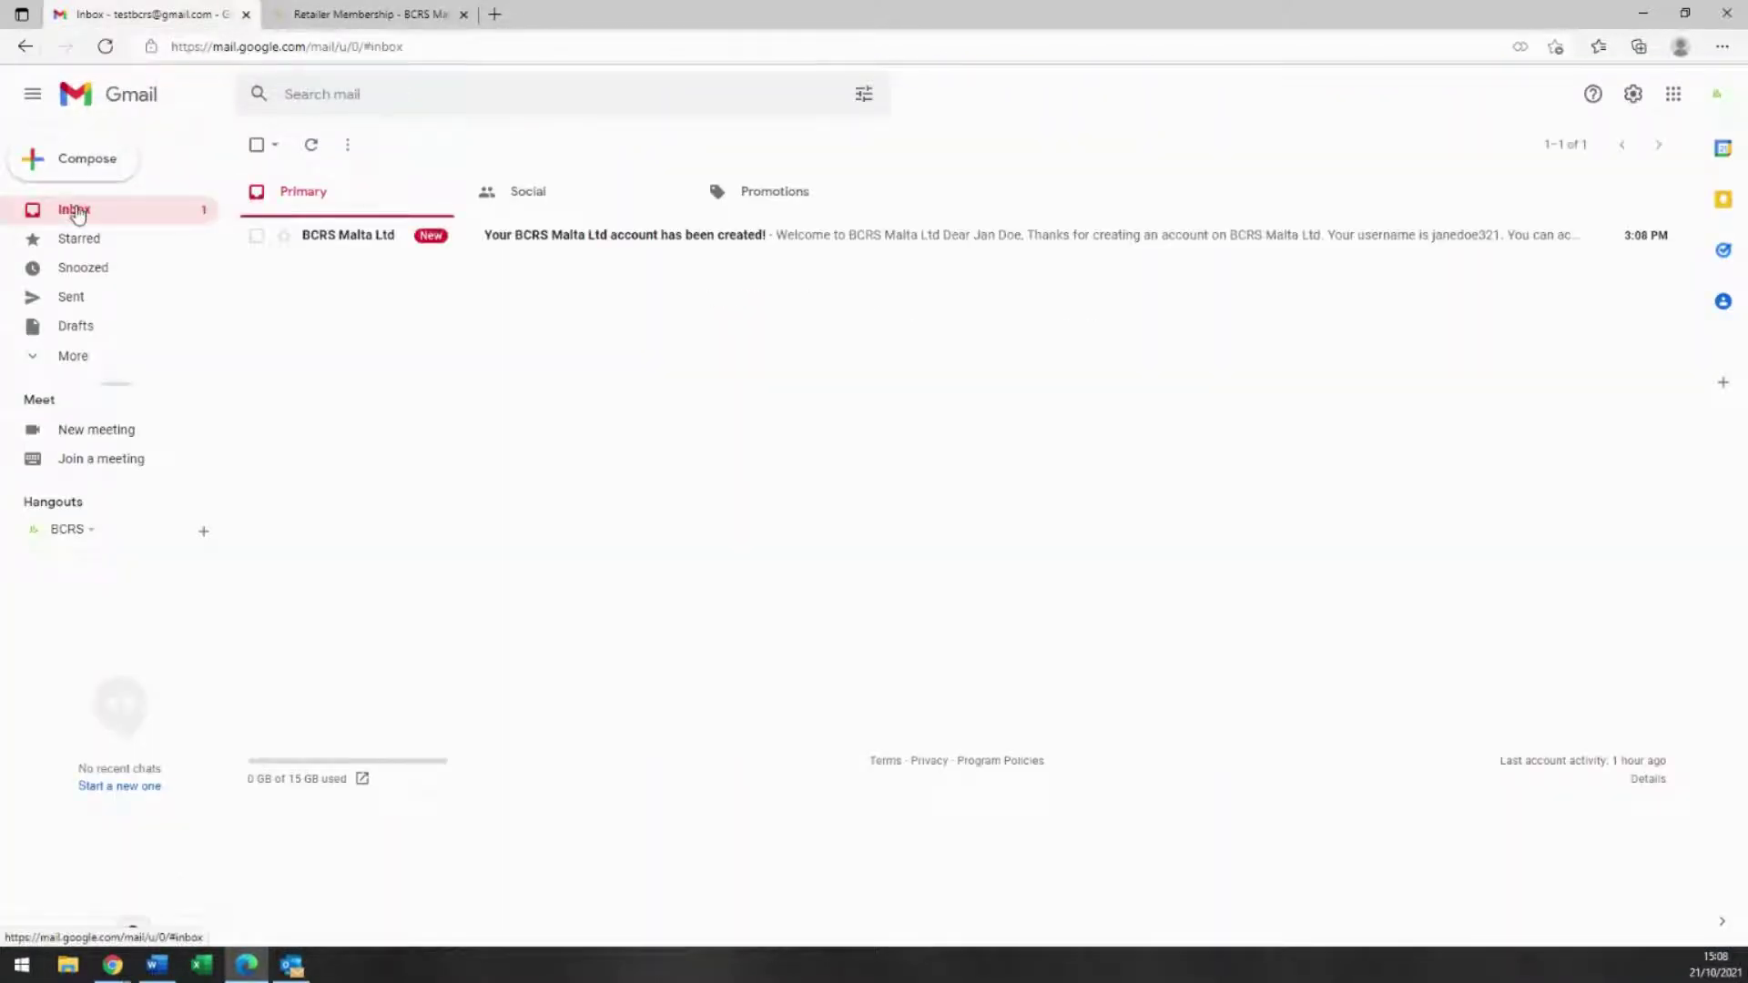
{"action": "left_click", "coordinate": [547, 242]}
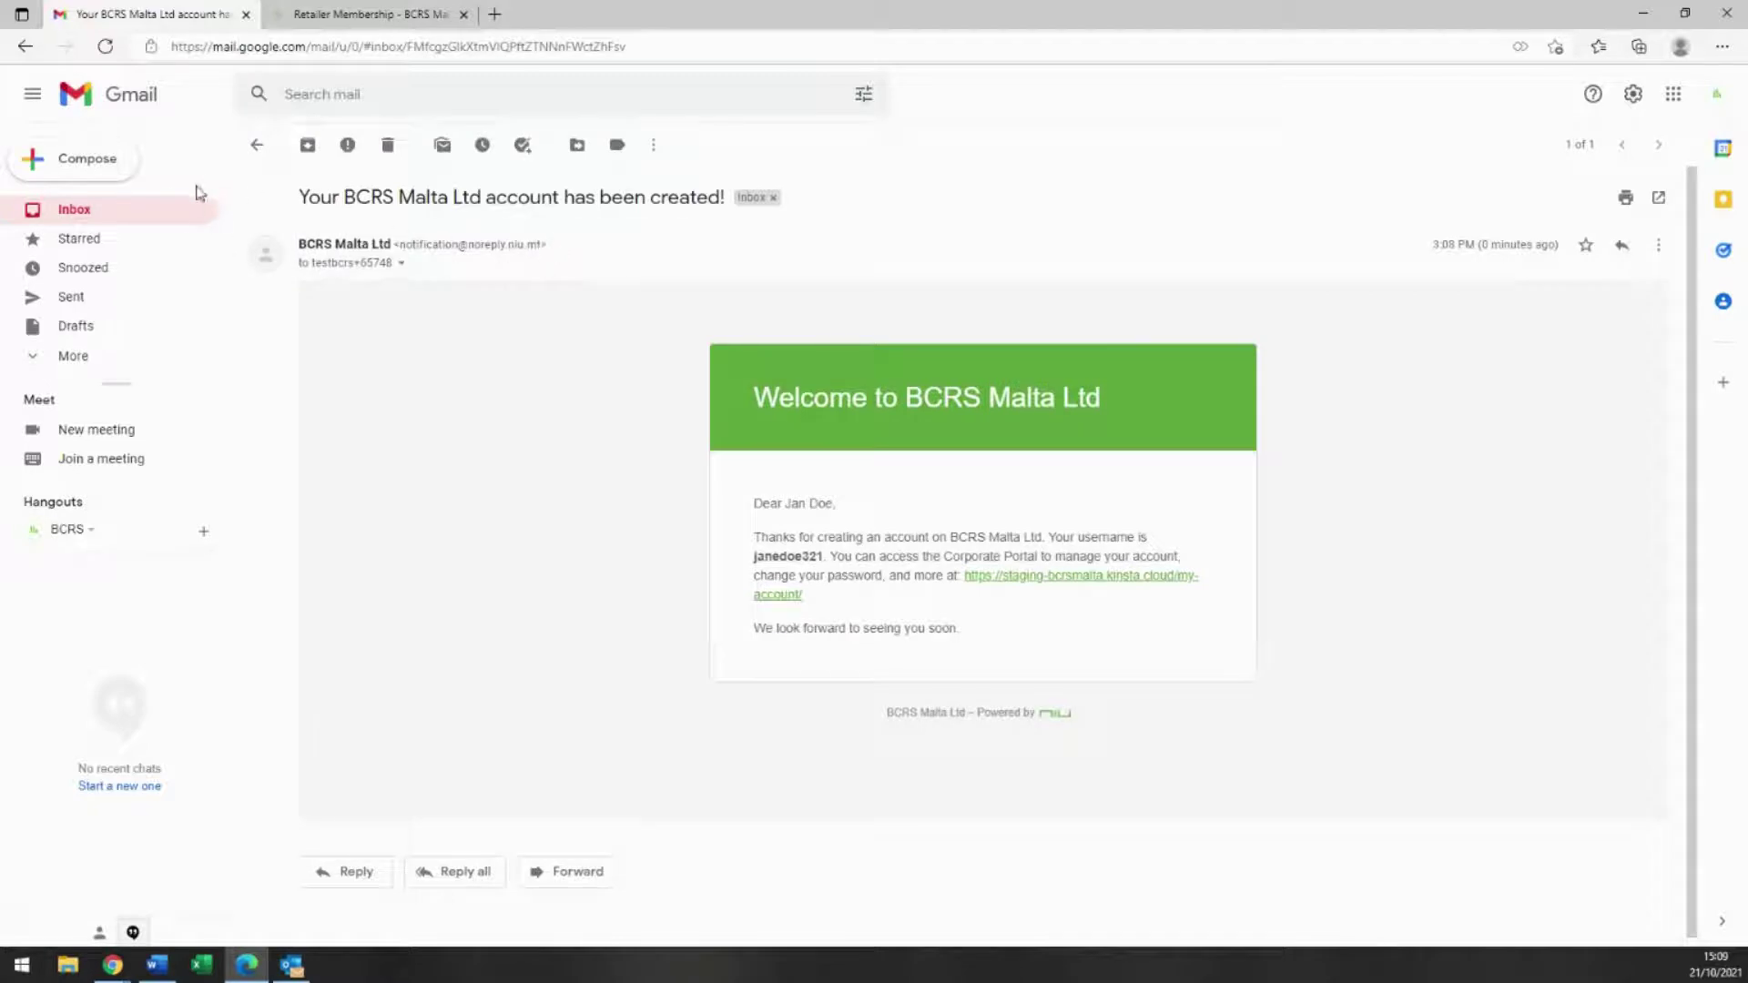
{"action": "left_click", "coordinate": [132, 210]}
{"action": "left_click", "coordinate": [354, 16]}
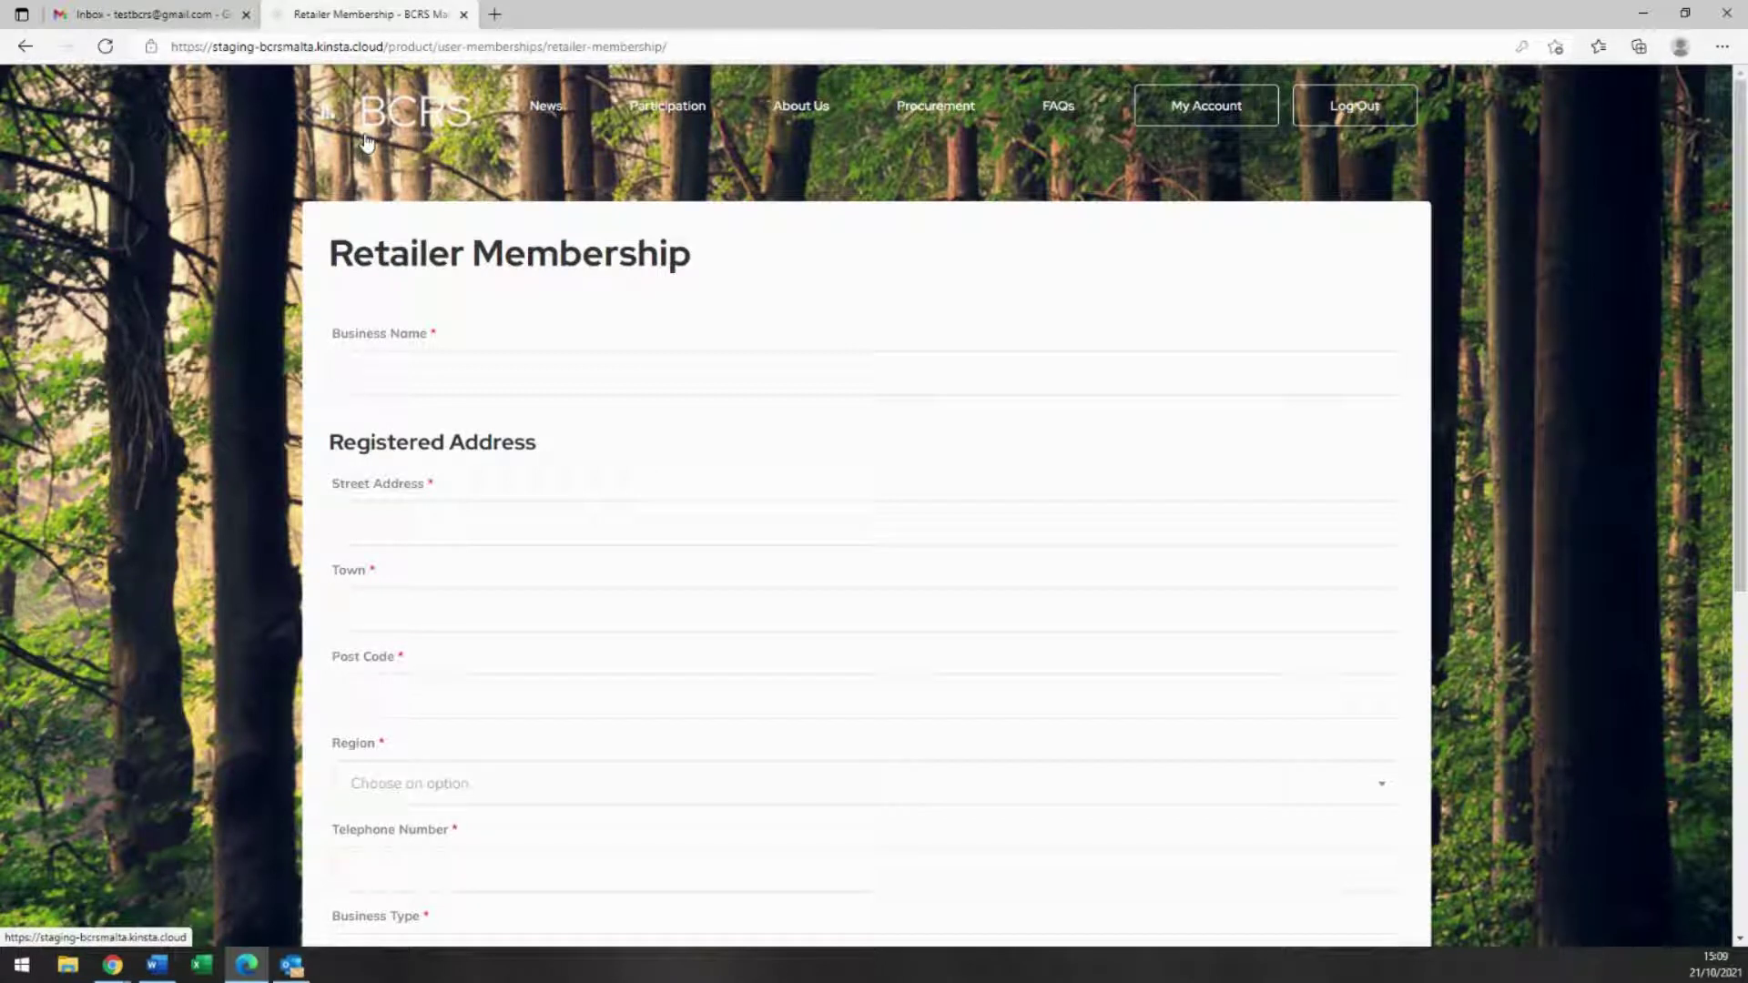
Step: Enter the business's street address, town, post code, region Malta and telephone number
{"action": "left_click", "coordinate": [463, 382]}
{"action": "type", "text": "Retail "}
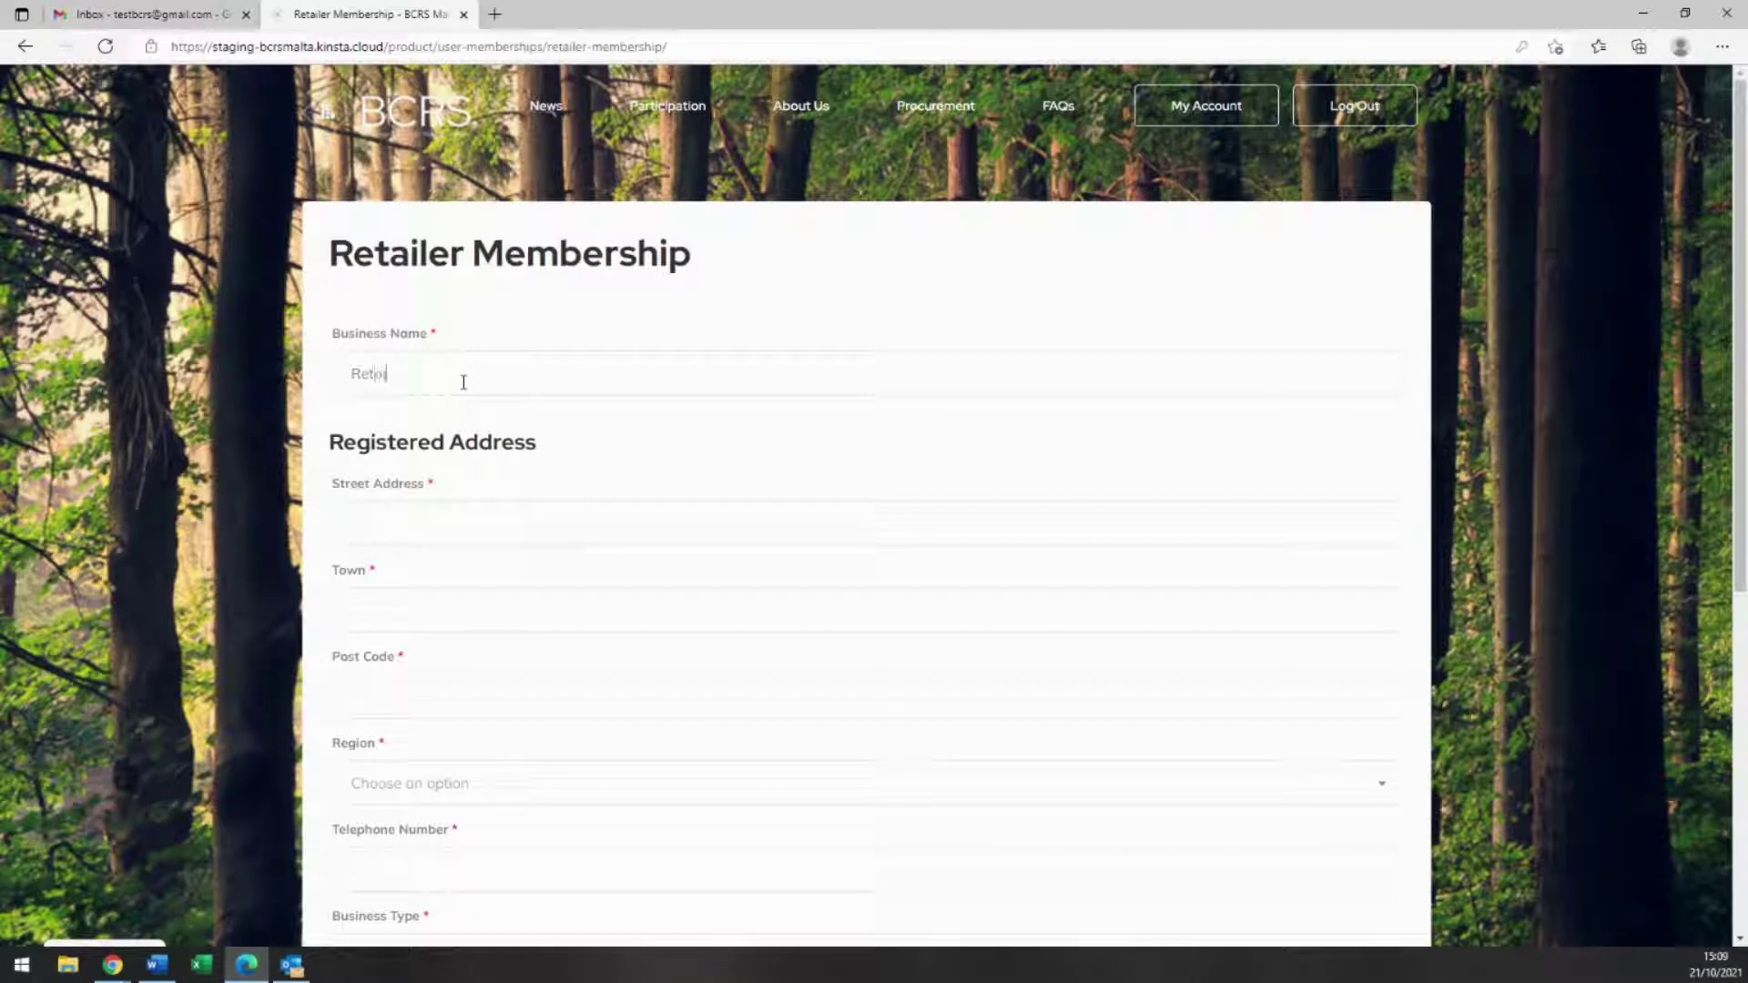
{"action": "type", "text": "Comp"}
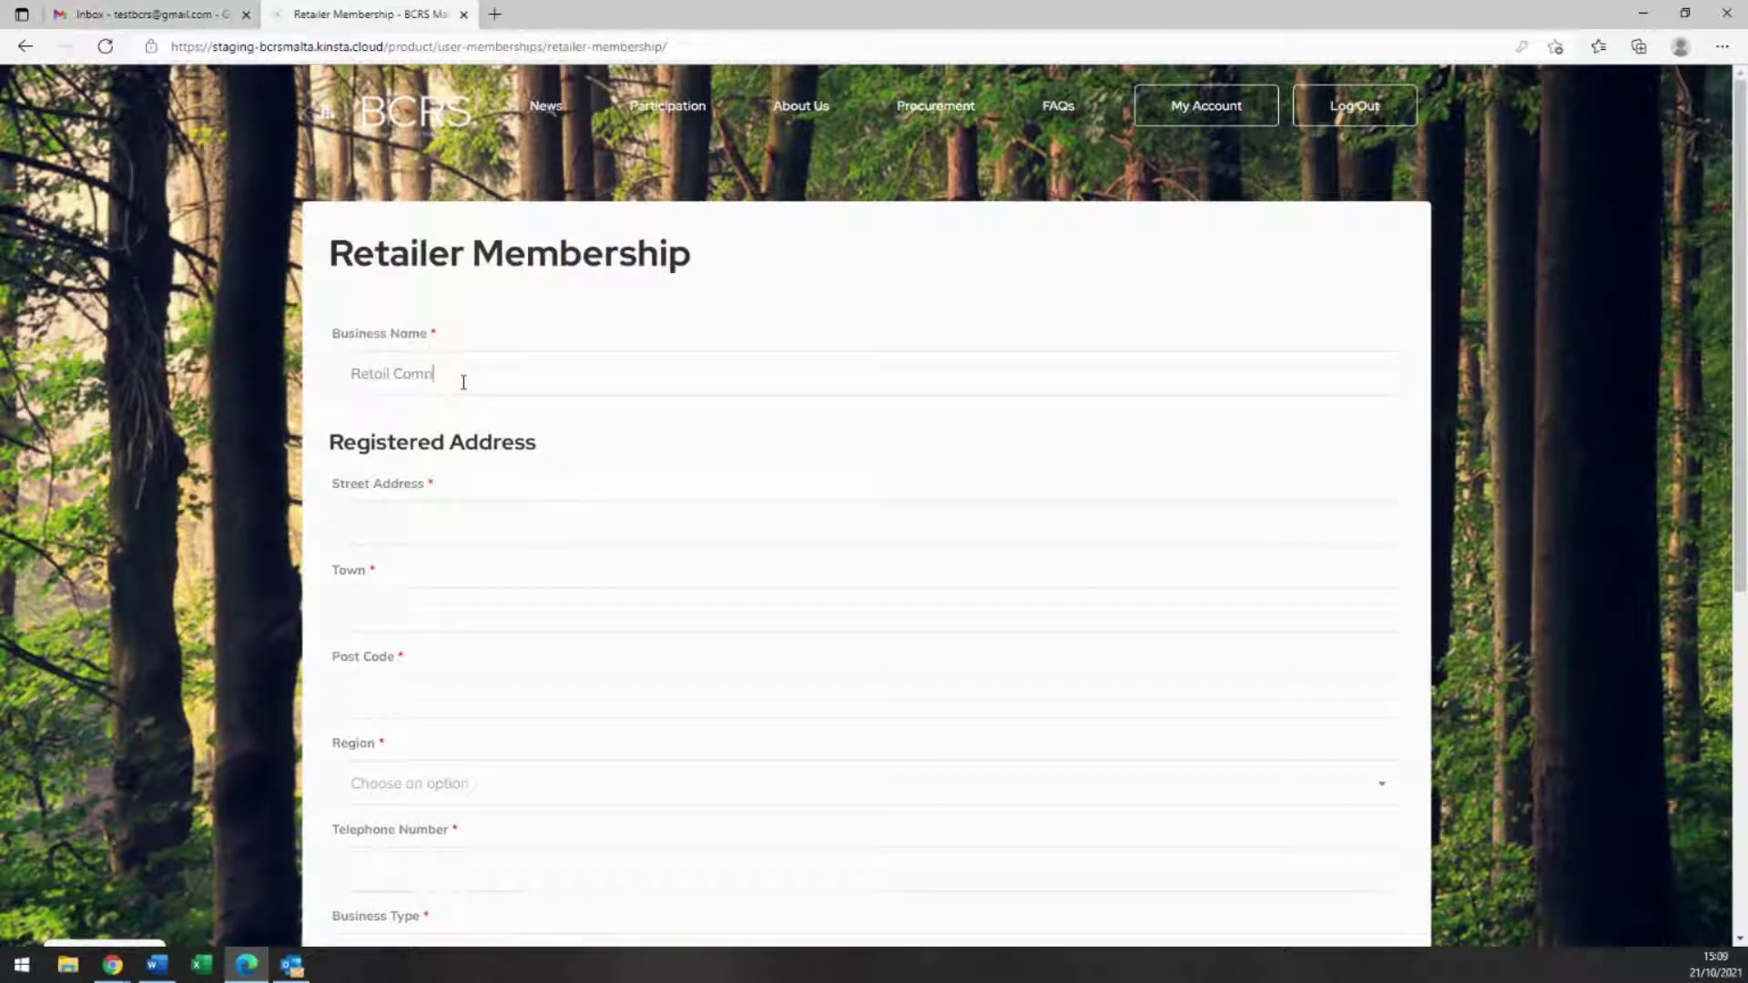
{"action": "type", "text": "any ABC"}
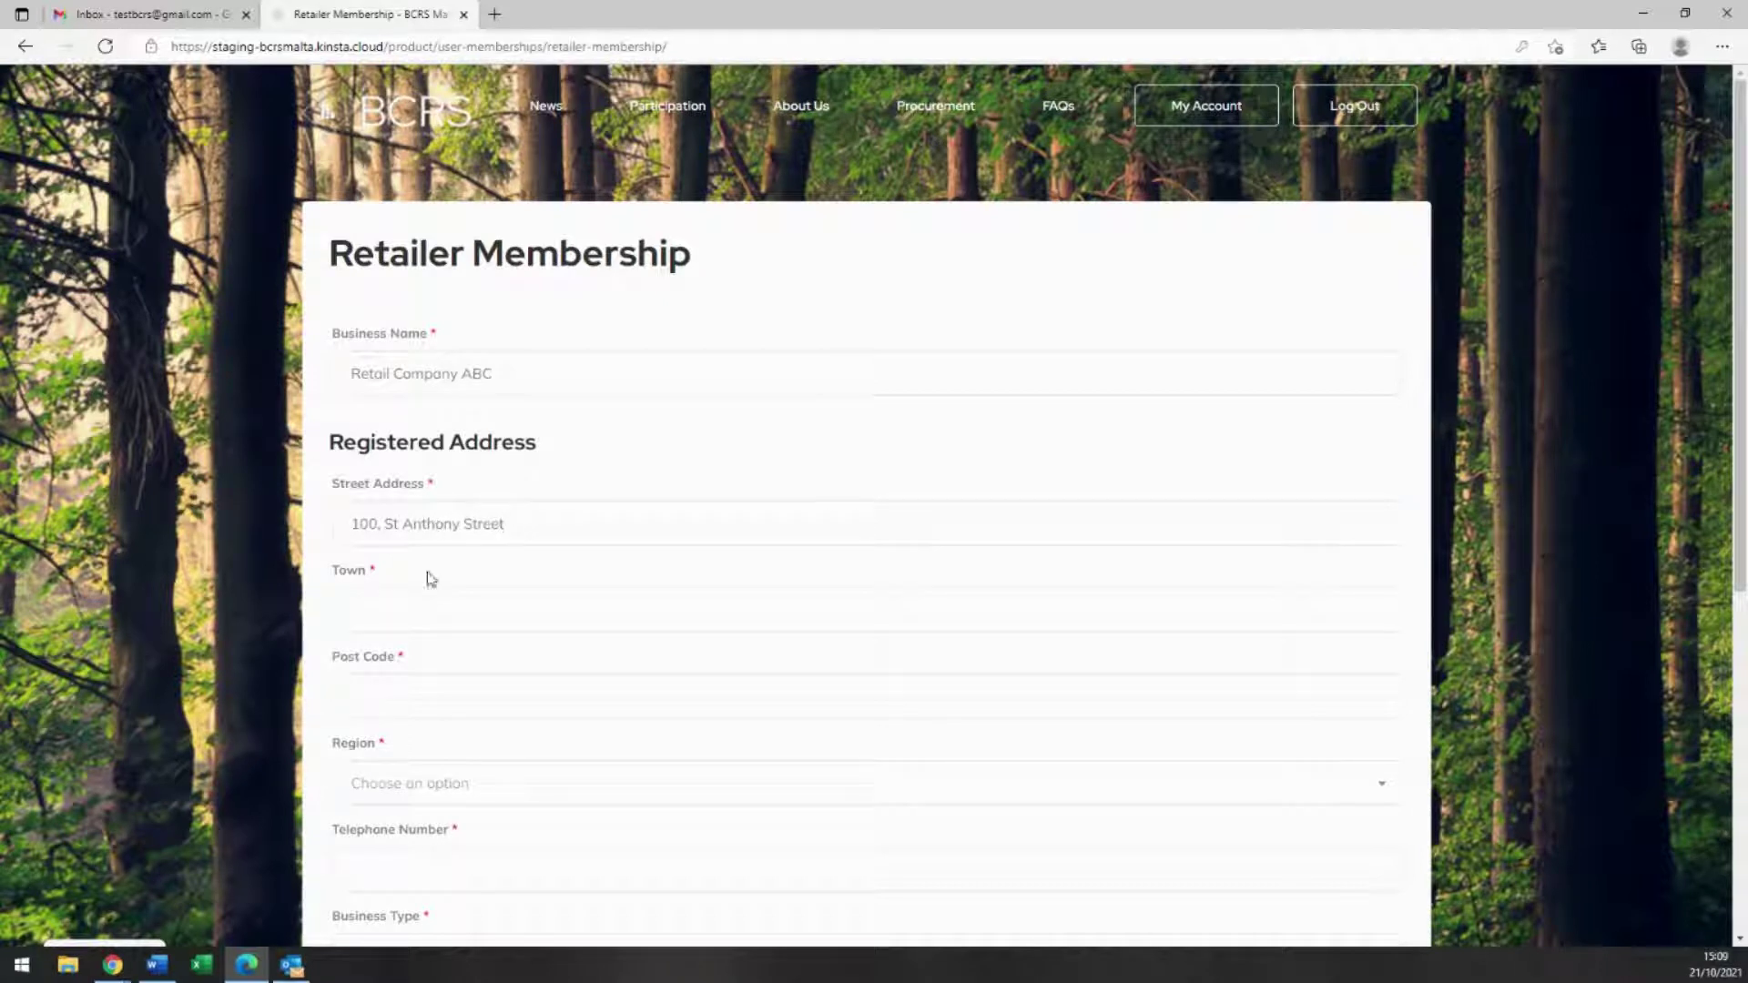
{"action": "left_click", "coordinate": [440, 611]}
{"action": "type", "text": "Tas-Sliema"}
{"action": "scroll", "coordinate": [445, 623], "scroll_direction": "down", "scroll_amount": 3}
{"action": "left_click", "coordinate": [388, 424]}
{"action": "type", "text": "SLM2011"}
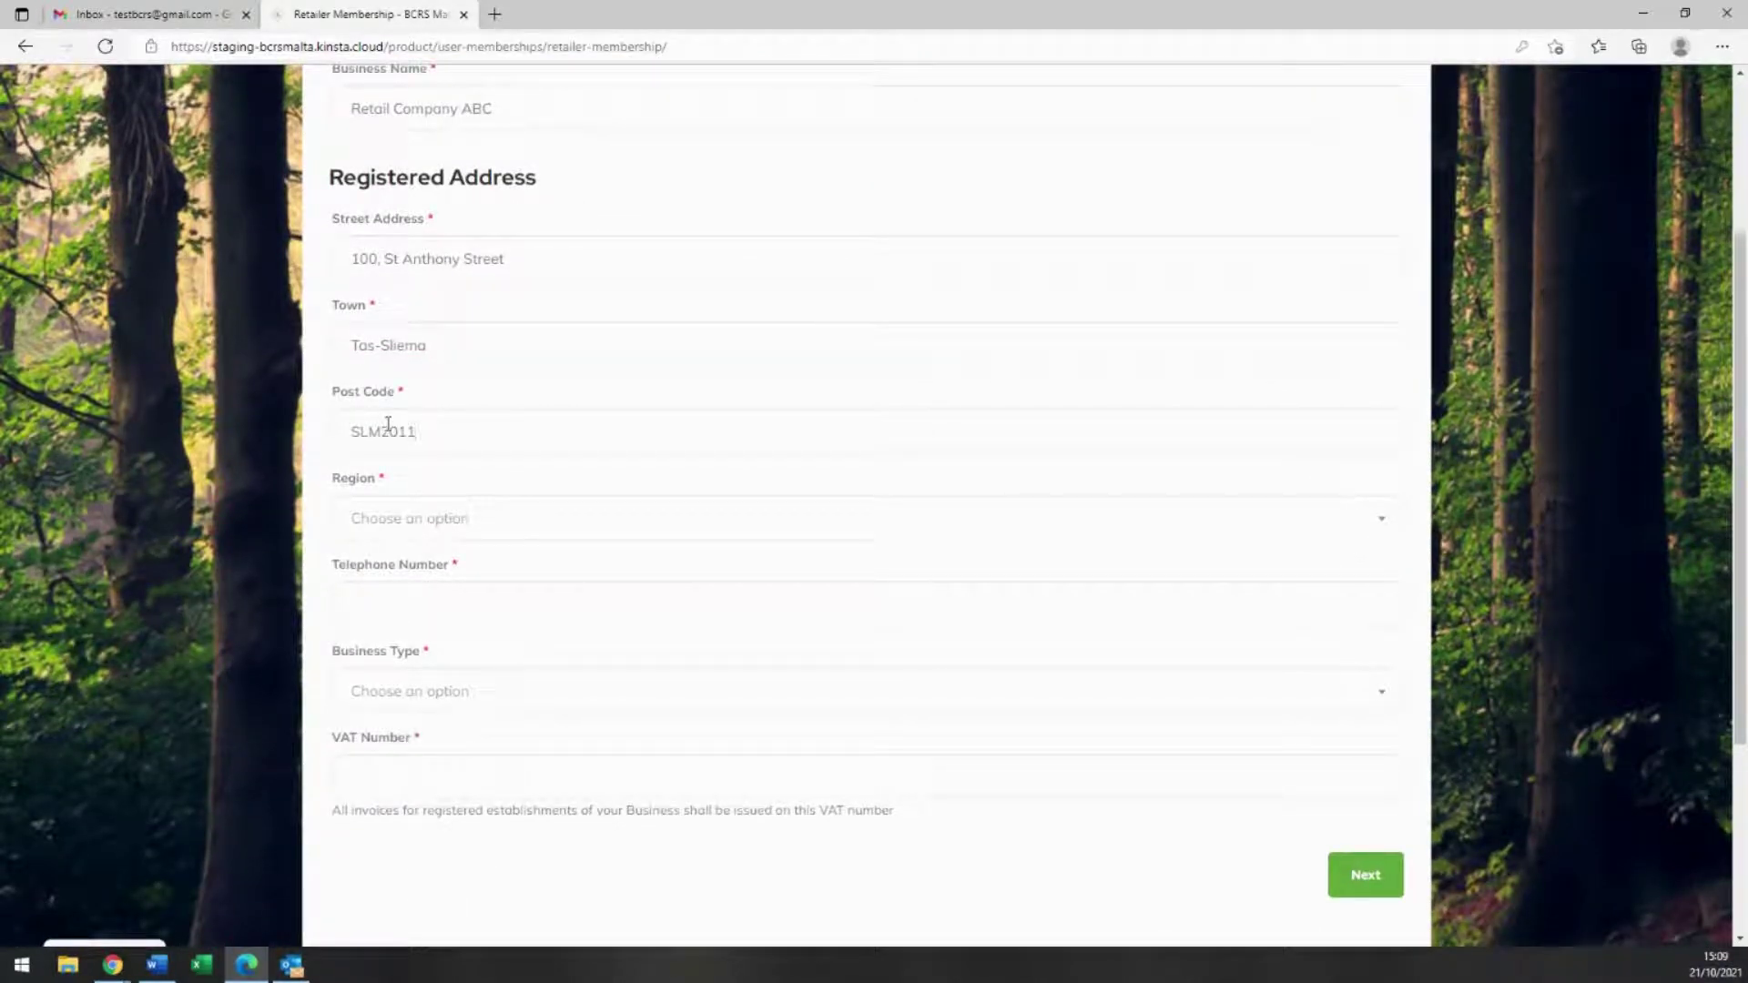
{"action": "left_click", "coordinate": [368, 526]}
{"action": "left_click", "coordinate": [384, 601]}
{"action": "left_click", "coordinate": [386, 592]}
{"action": "type", "text": "21563214"}
Step: Set business type to Registered Company and enter the company registration and VAT numbers
{"action": "scroll", "coordinate": [421, 667], "scroll_direction": "down", "scroll_amount": 3}
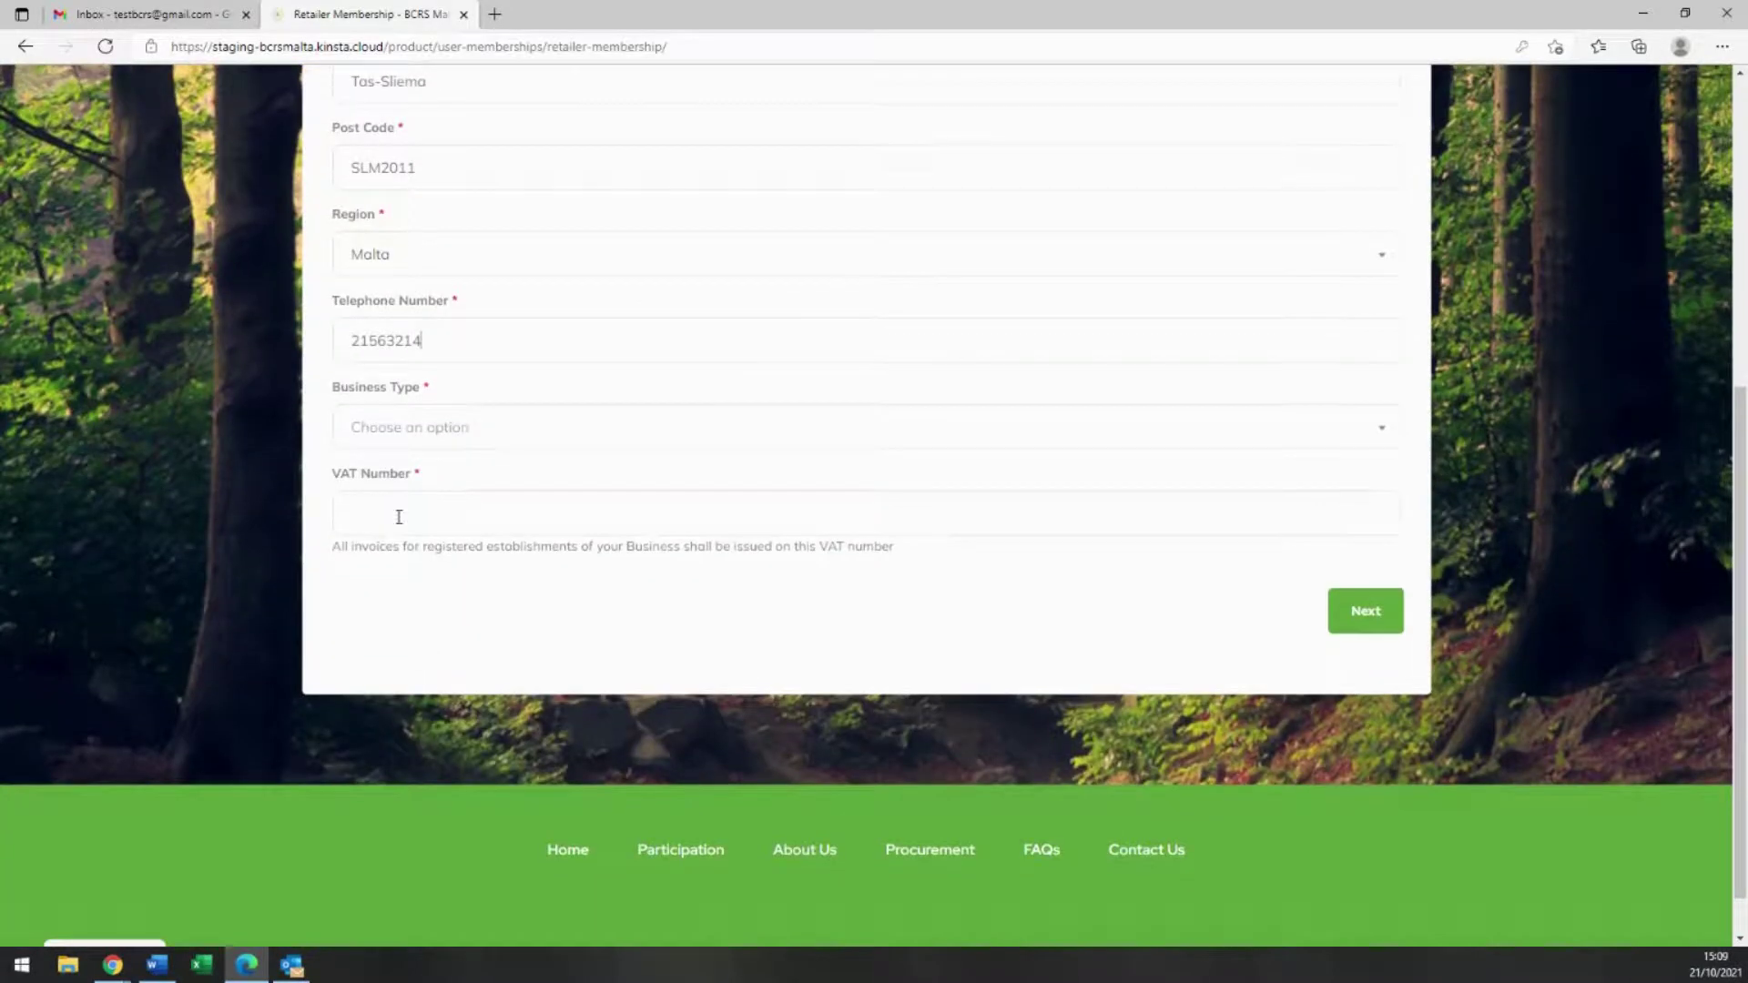
{"action": "left_click", "coordinate": [423, 434]}
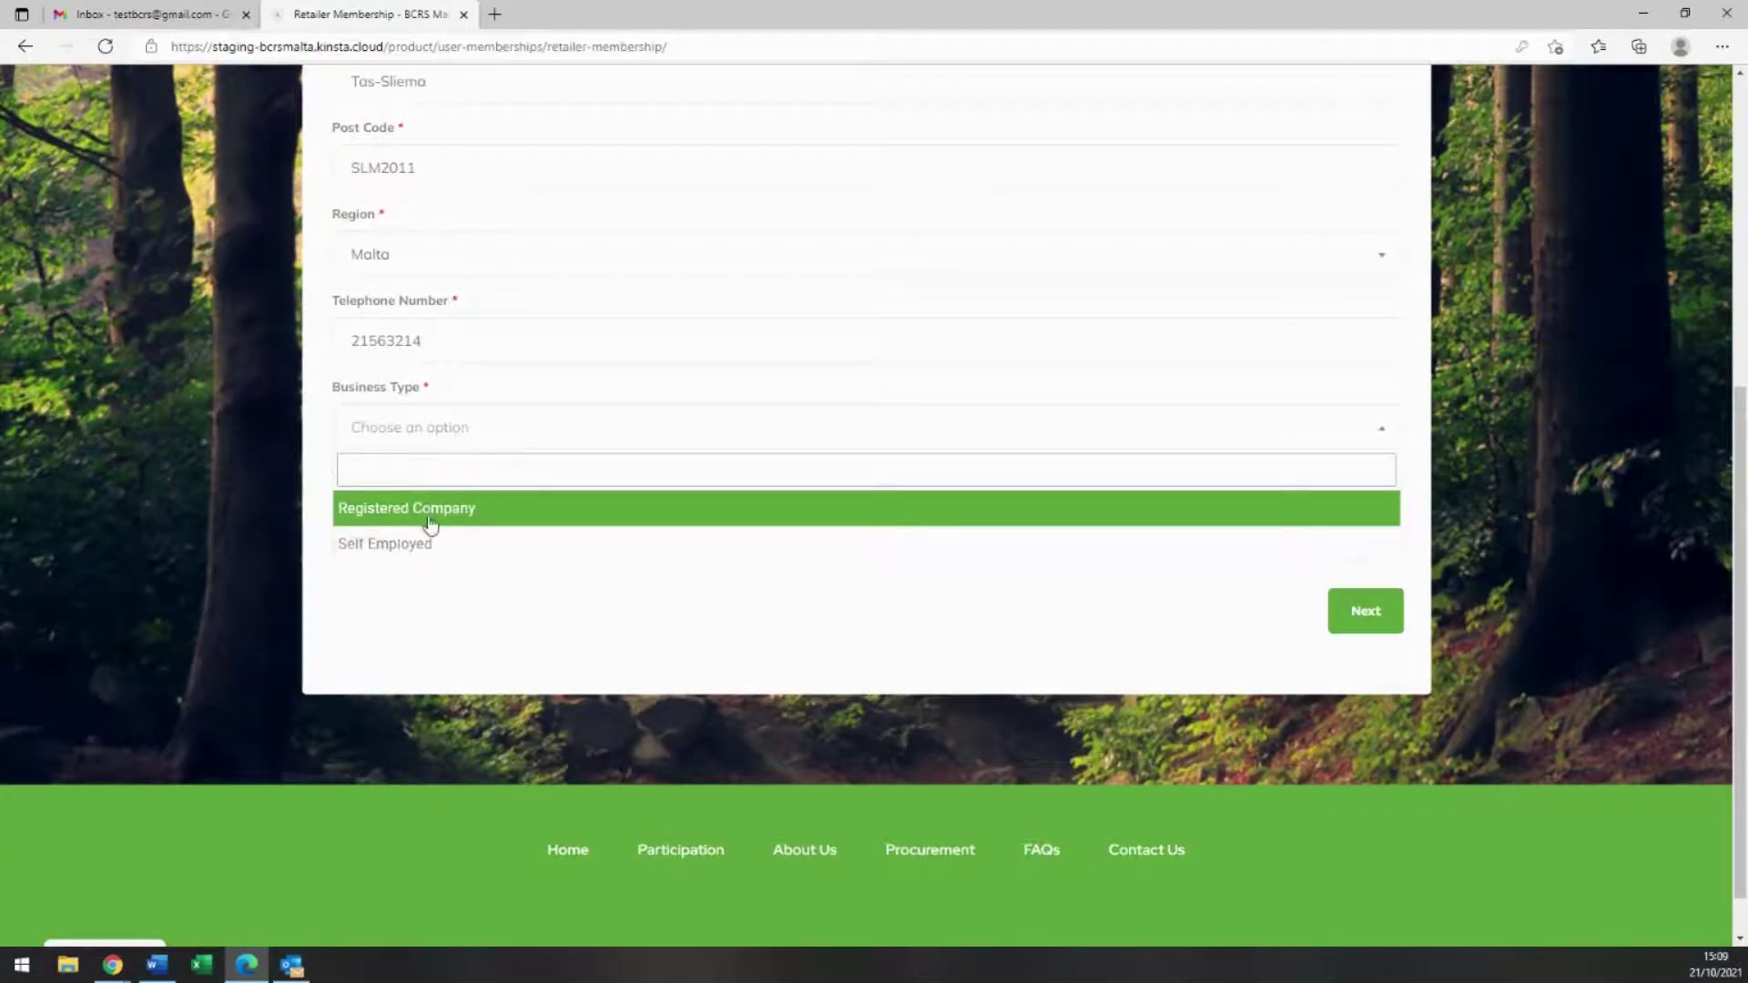
{"action": "left_click", "coordinate": [548, 527]}
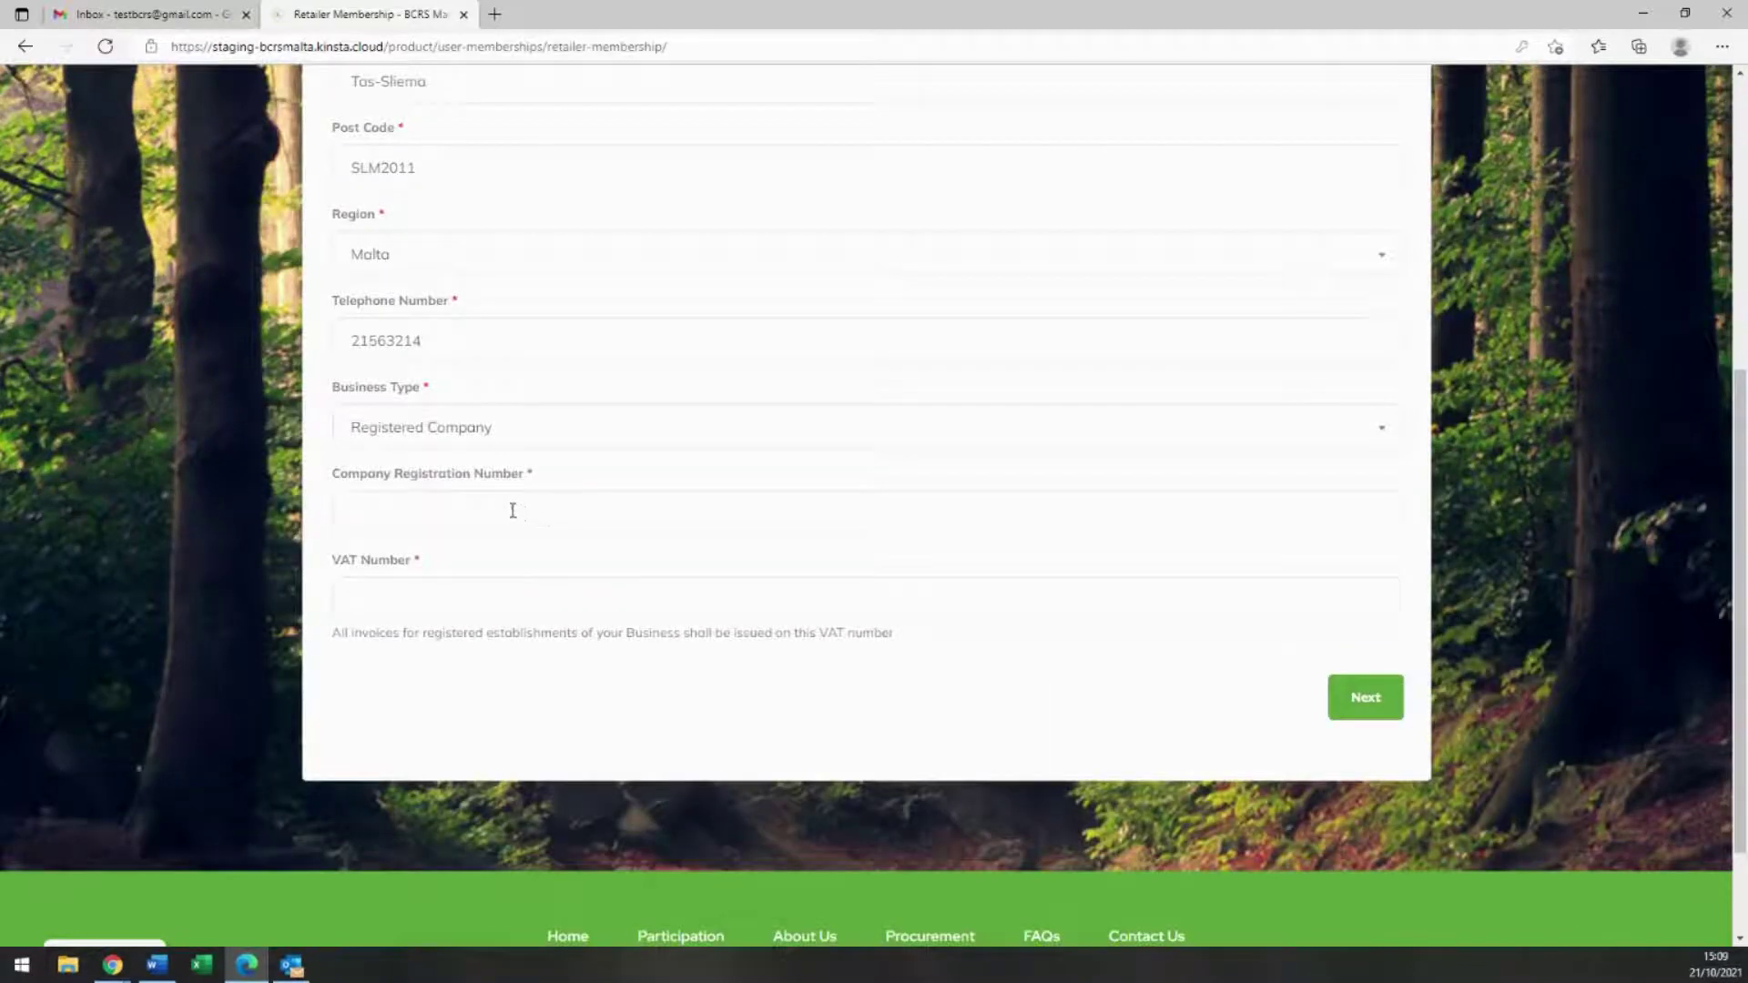
{"action": "left_click", "coordinate": [512, 509]}
{"action": "type", "text": "C00009"}
{"action": "left_click", "coordinate": [467, 603]}
{"action": "type", "text": "MT1234567"}
Step: Move to the contact step and enter the legal representative's name, designation 'Directo' and ID number
{"action": "left_click", "coordinate": [1334, 698]}
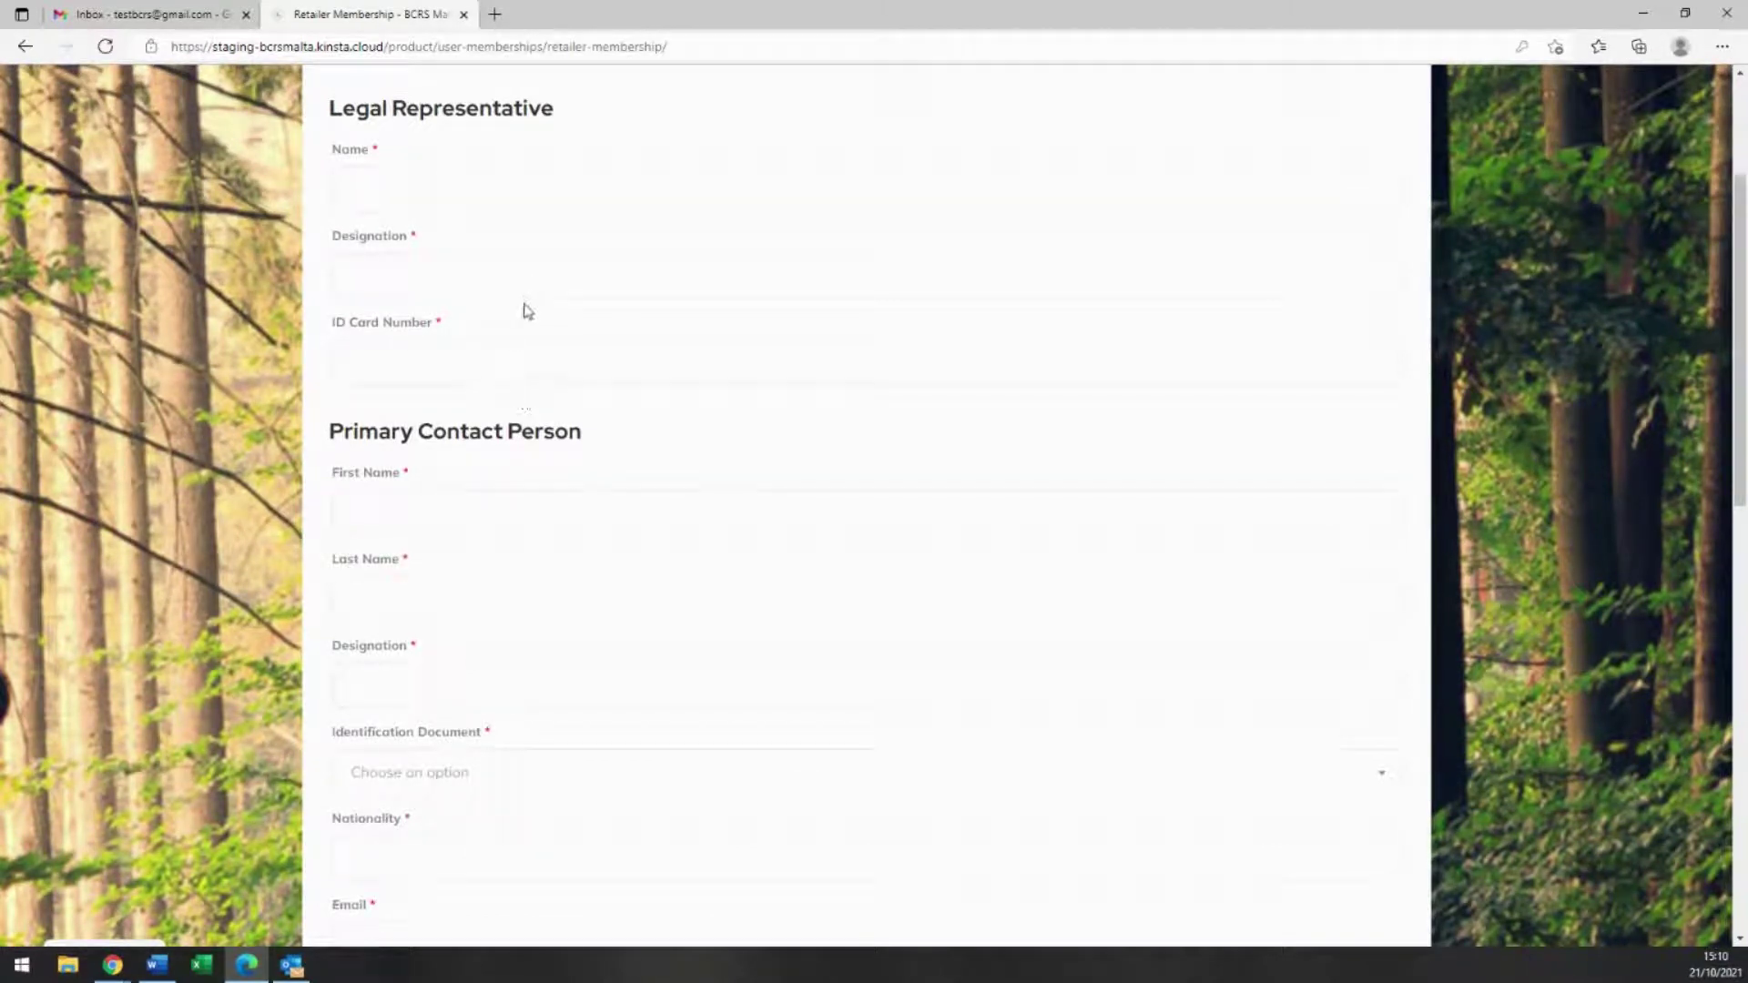
{"action": "left_click", "coordinate": [449, 187]}
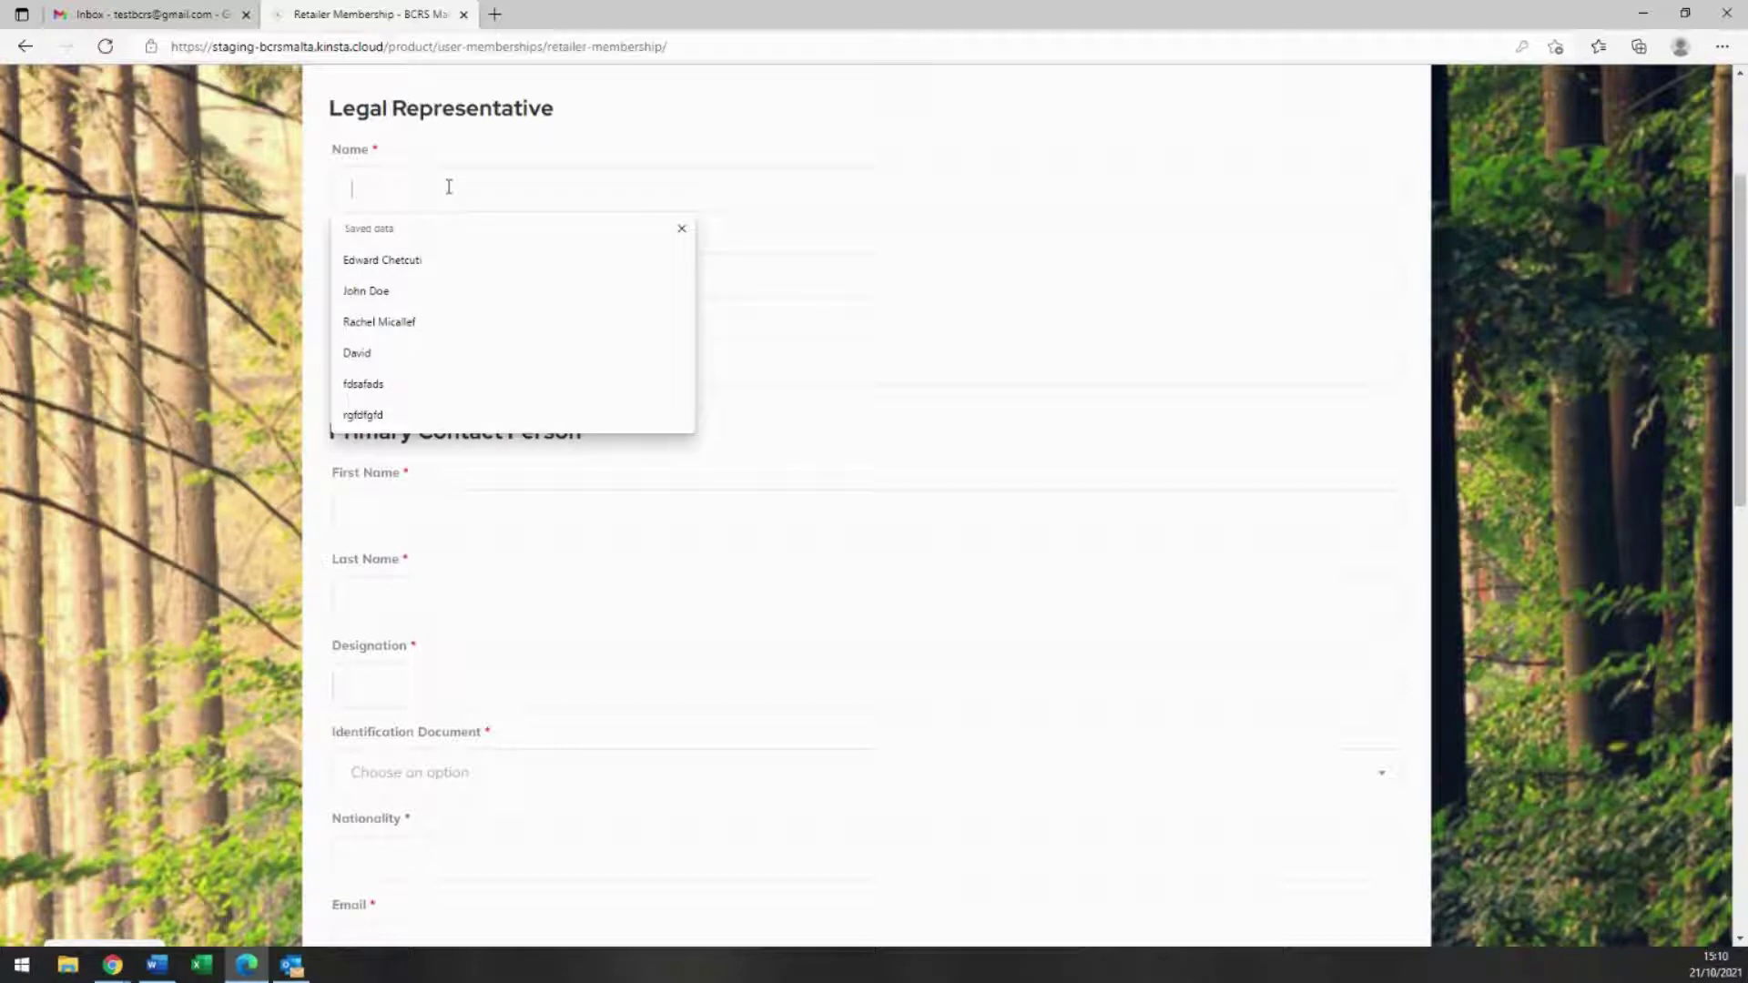
{"action": "type", "text": "John Doe"}
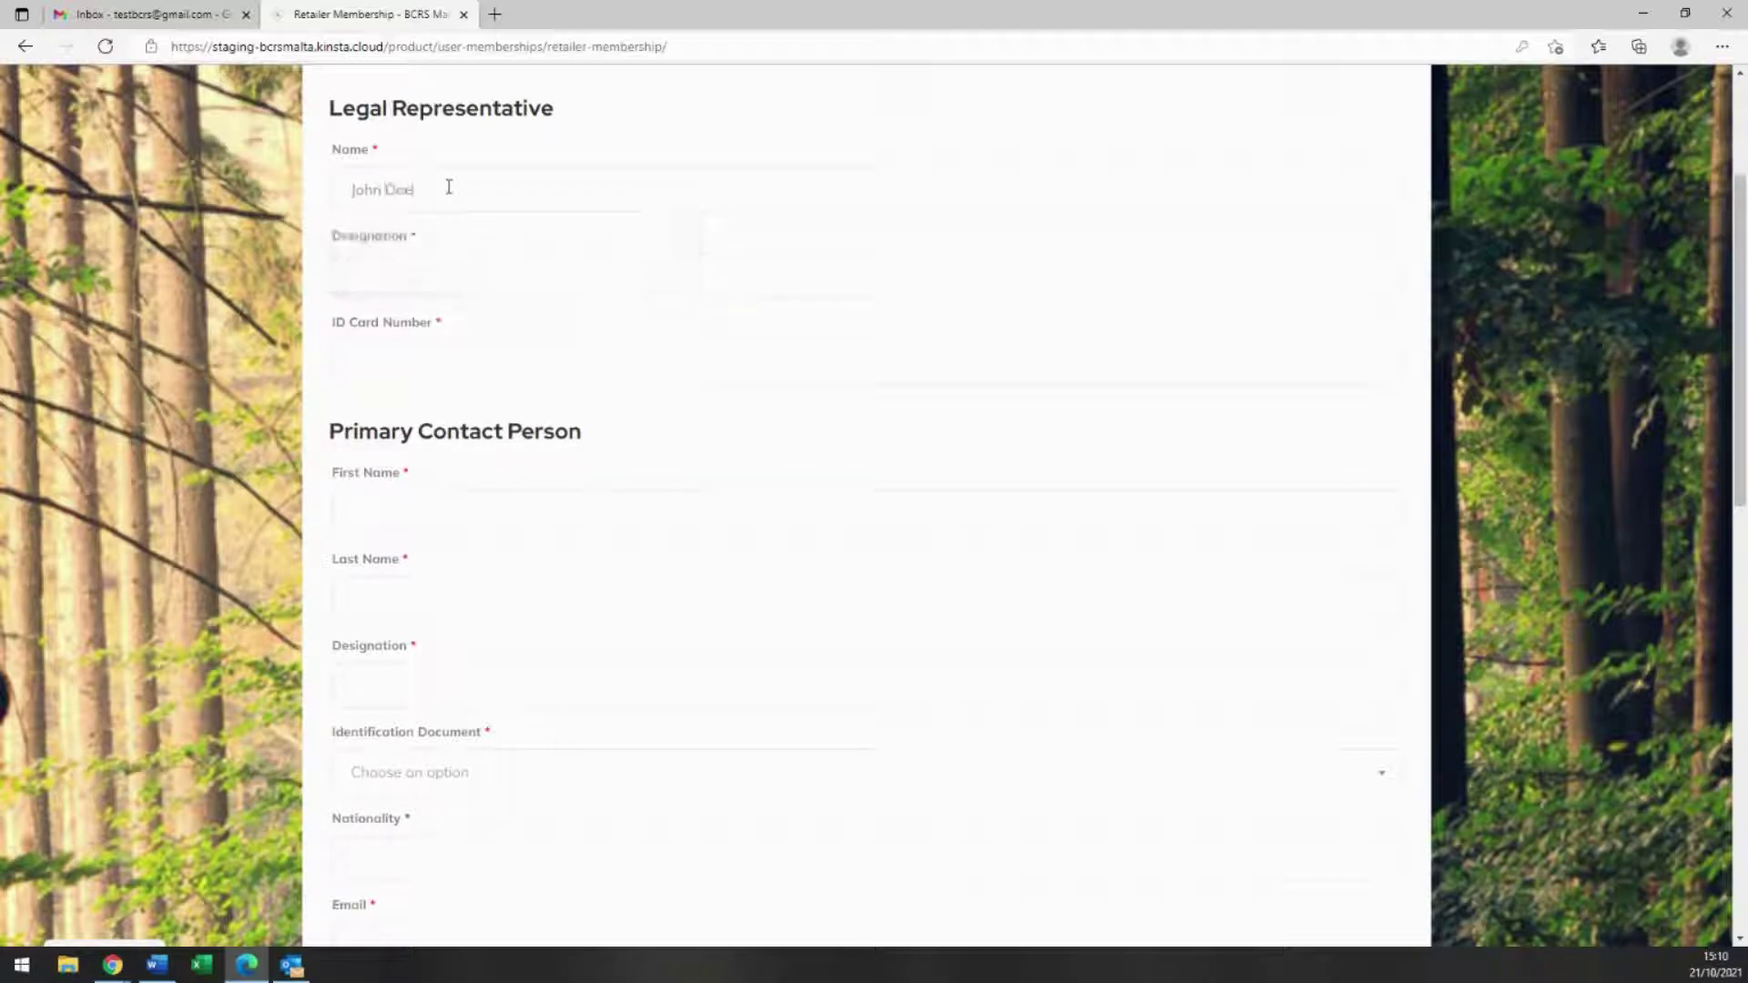
{"action": "left_click", "coordinate": [434, 274]}
{"action": "type", "text": "Director"}
{"action": "left_click", "coordinate": [404, 370]}
Step: Enter the primary contact's name, designation Manager, and ID Card identification number
{"action": "scroll", "coordinate": [406, 387], "scroll_direction": "down", "scroll_amount": 3}
{"action": "left_click", "coordinate": [431, 255]}
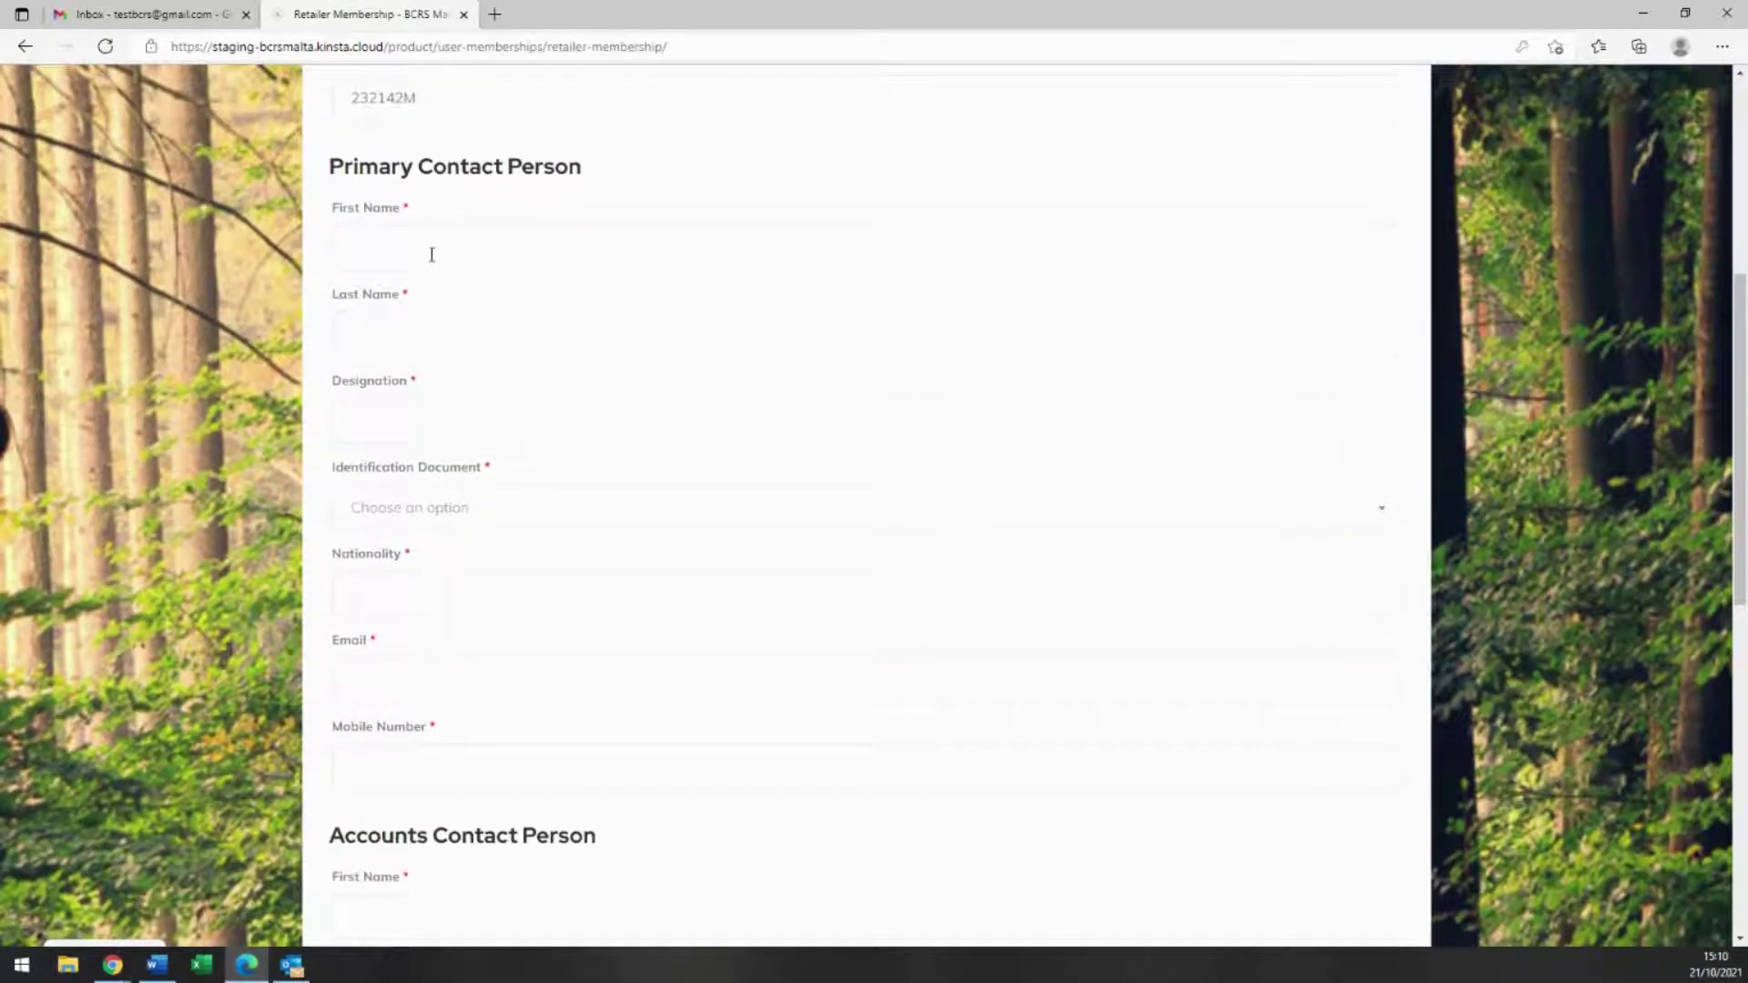
{"action": "type", "text": "David"}
{"action": "left_click", "coordinate": [436, 340]}
{"action": "type", "text": "Doe"}
{"action": "left_click", "coordinate": [420, 425]}
{"action": "type", "text": "Manager"}
{"action": "left_click", "coordinate": [359, 507]}
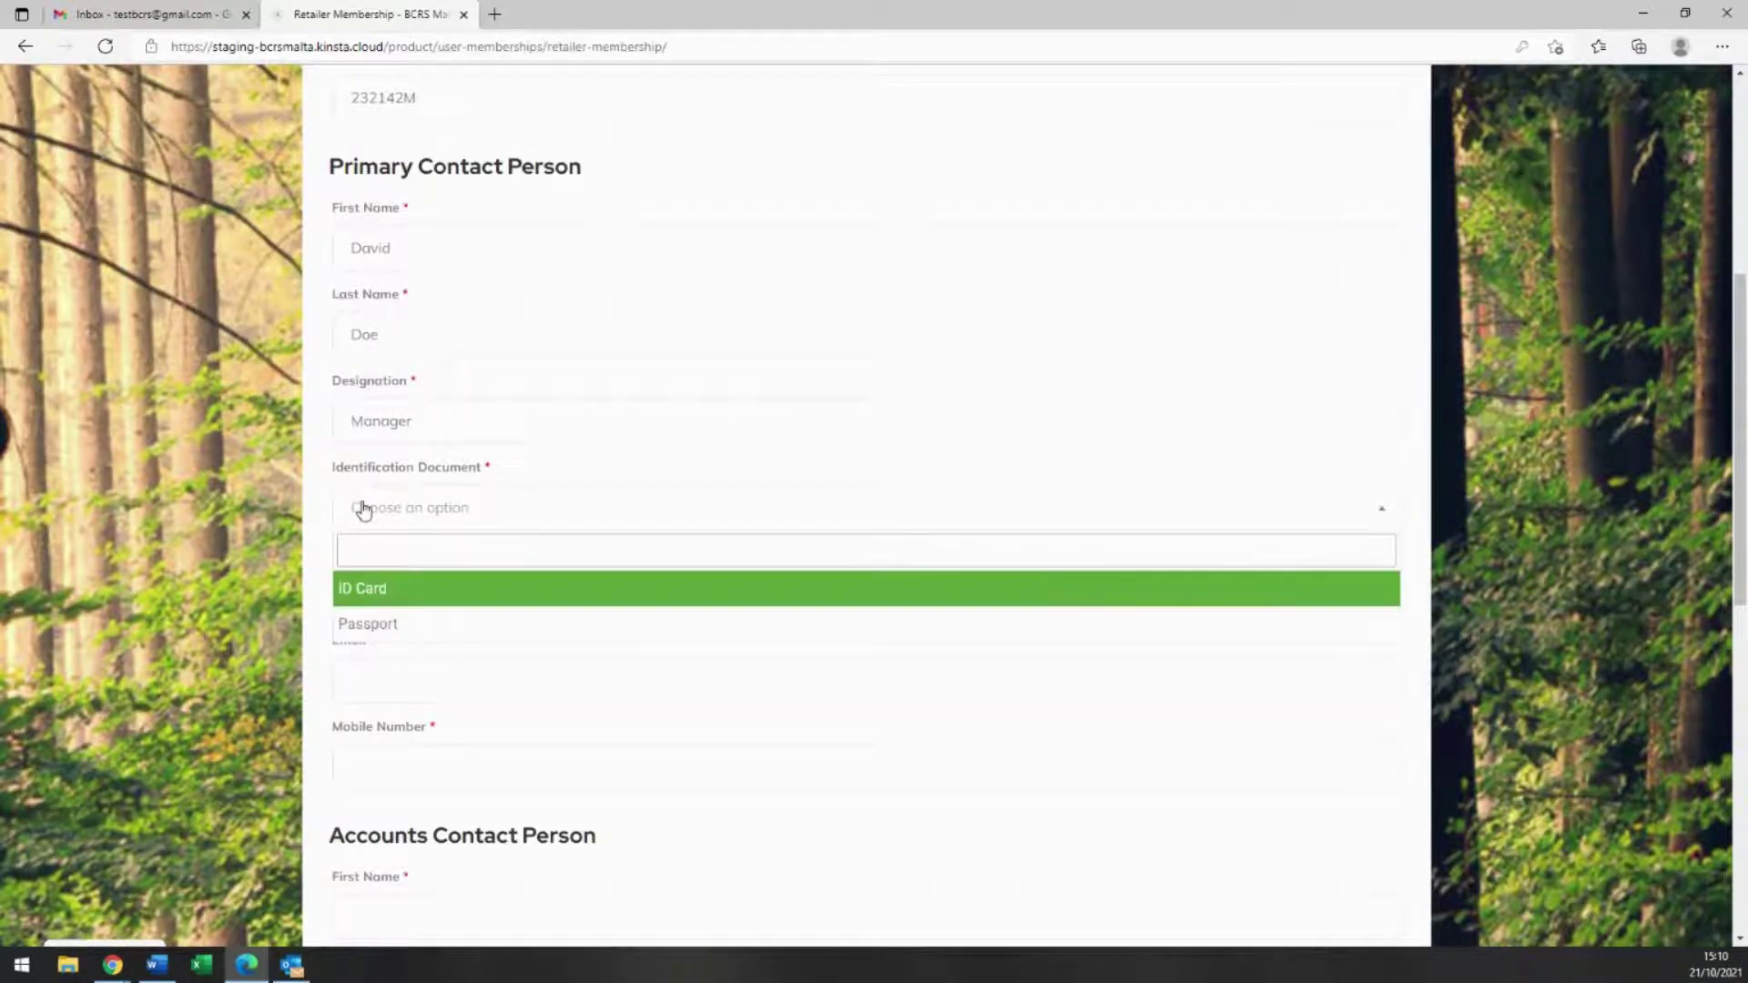
{"action": "left_click", "coordinate": [376, 585]}
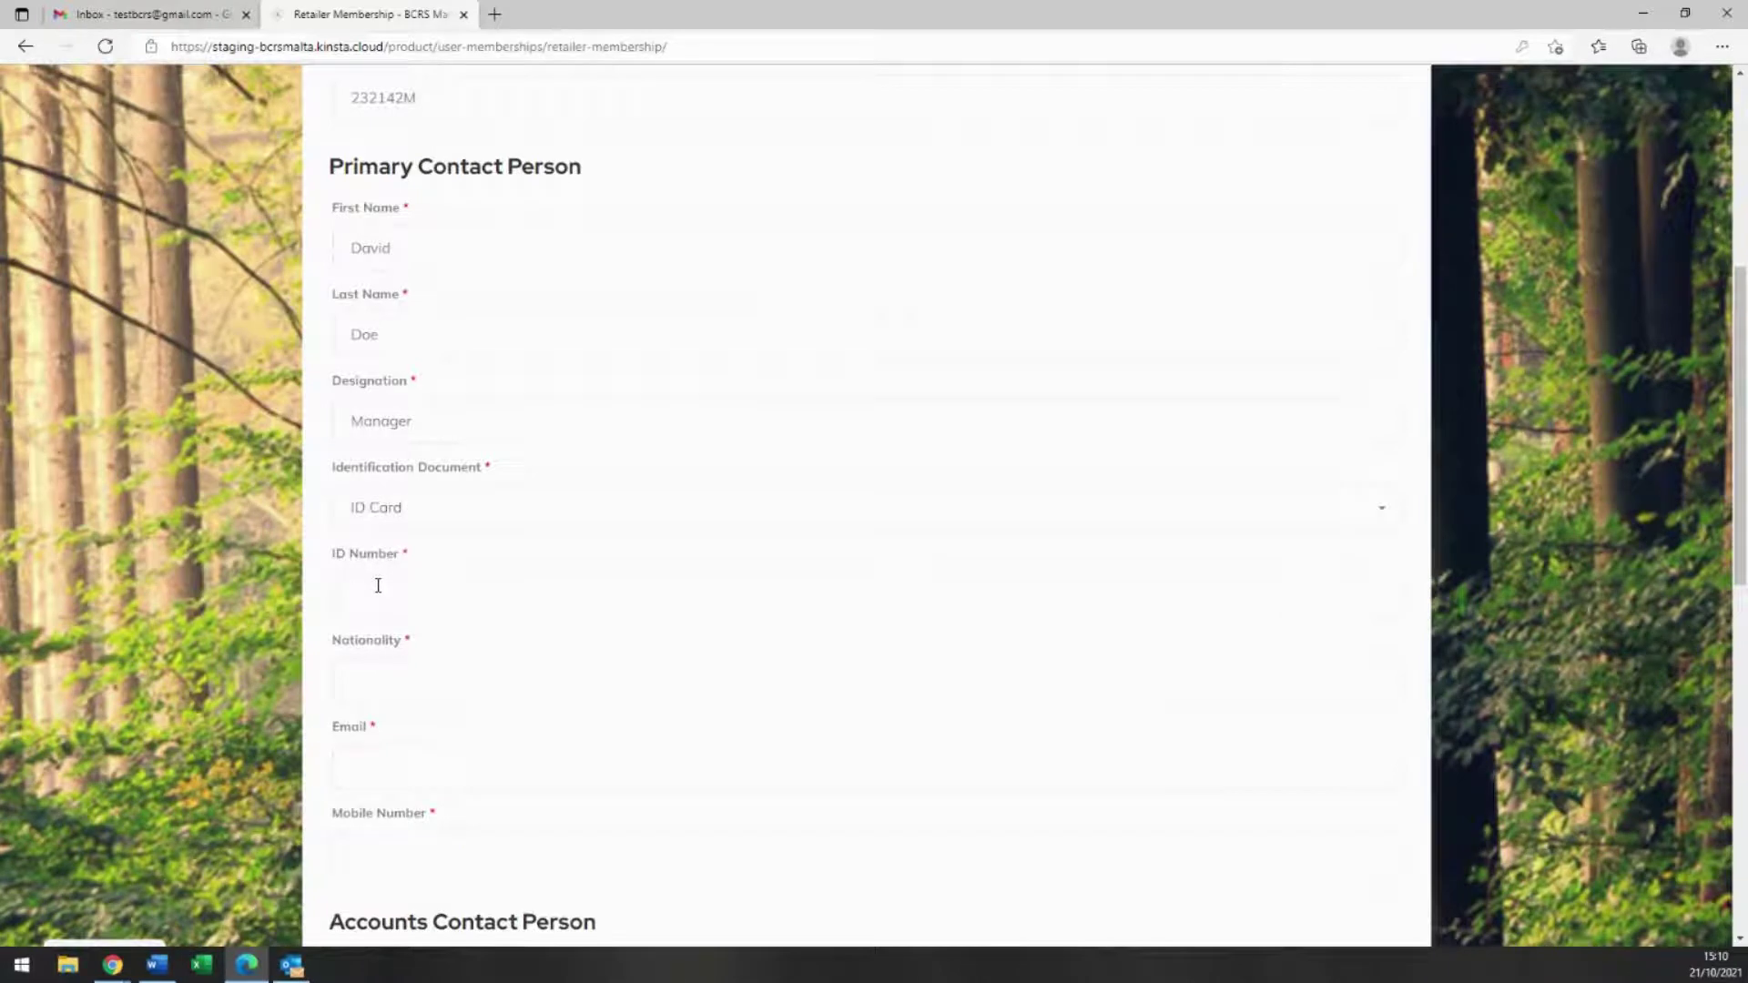
{"action": "type", "text": "Maltese"}
Step: Enter the primary contact's e-mail address and mobile number
{"action": "scroll", "coordinate": [381, 674], "scroll_direction": "down", "scroll_amount": 1}
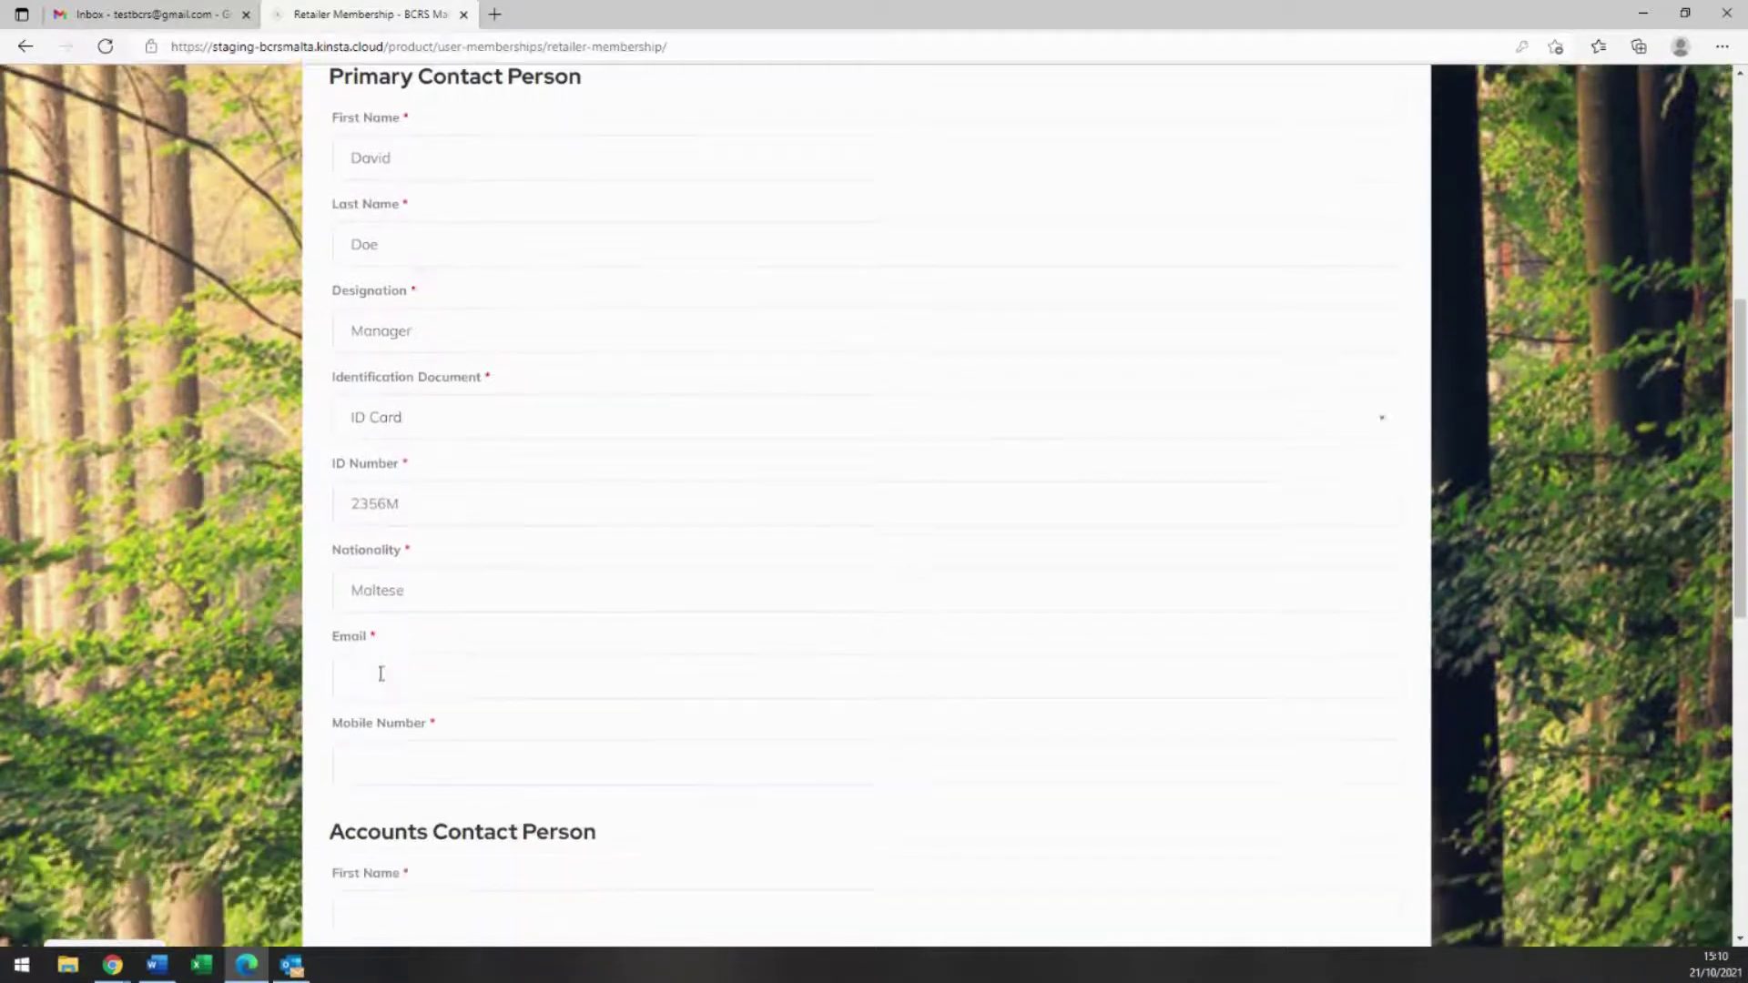
{"action": "scroll", "coordinate": [381, 674], "scroll_direction": "down", "scroll_amount": 2}
{"action": "left_click", "coordinate": [373, 502]}
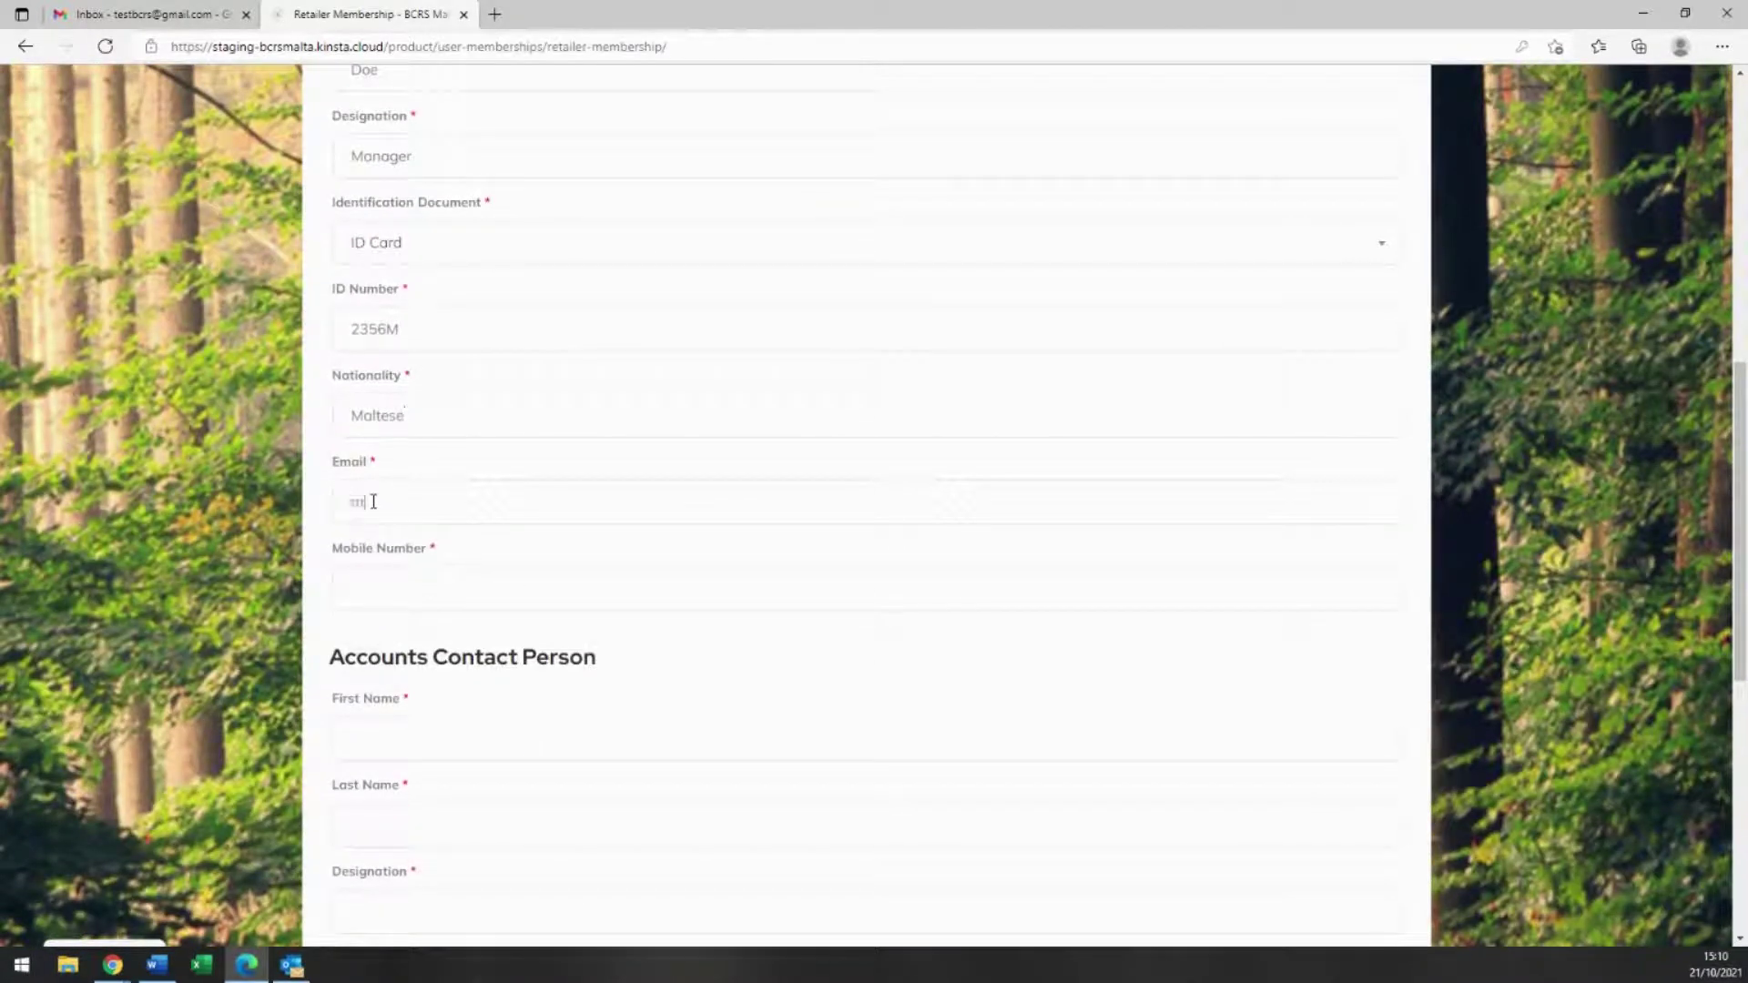
{"action": "left_click", "coordinate": [357, 587]}
{"action": "type", "text": "97558899"}
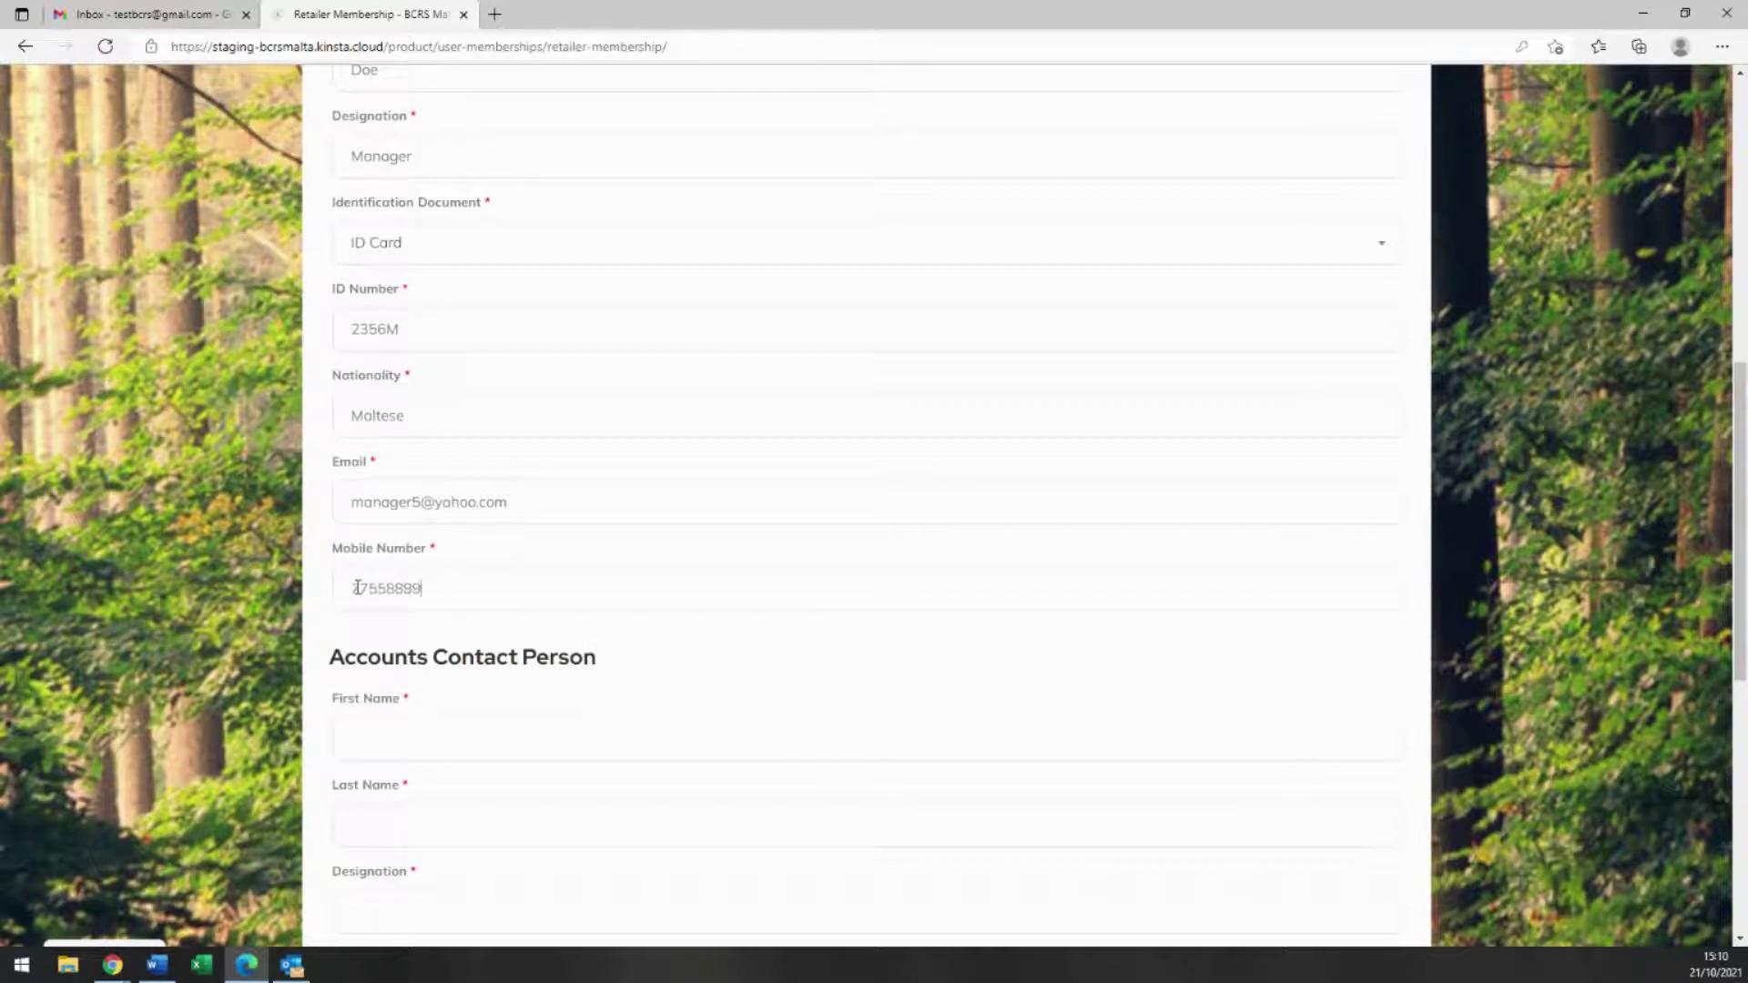
Step: Enter the accounts contact's name, designation 'Accunts Clerk' and e-mail address
{"action": "scroll", "coordinate": [441, 679], "scroll_direction": "down", "scroll_amount": 4}
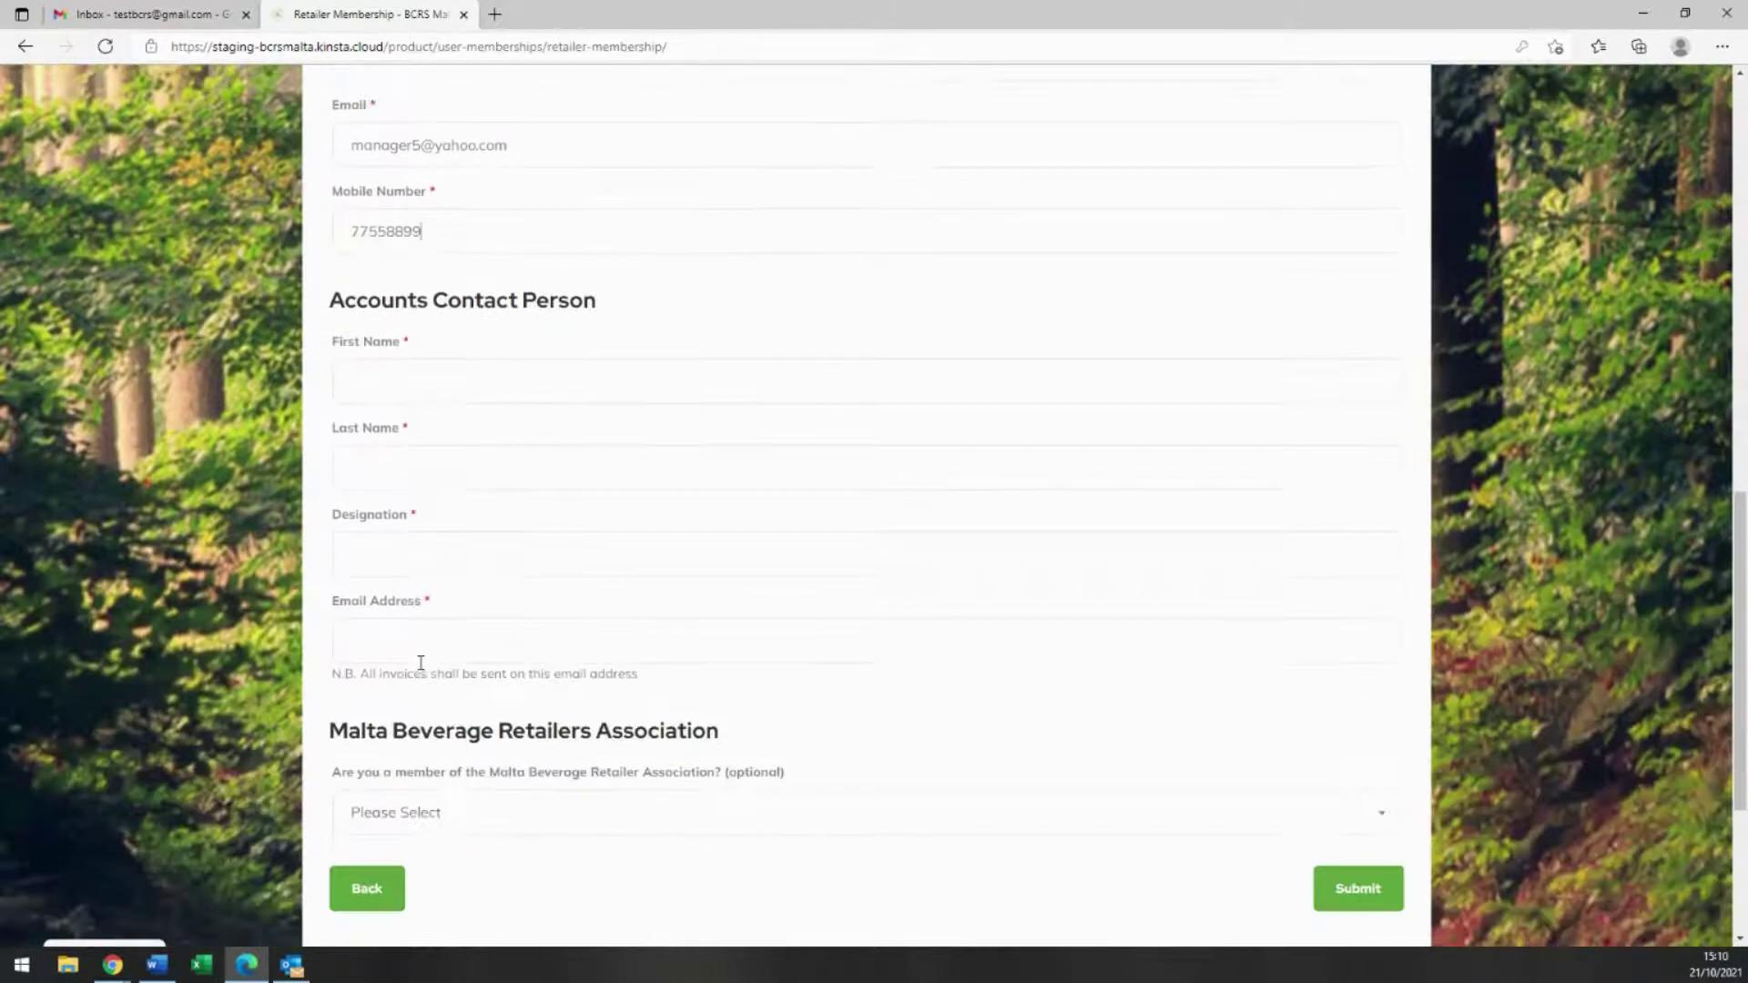
{"action": "left_click", "coordinate": [425, 329]}
{"action": "type", "text": "Jo"}
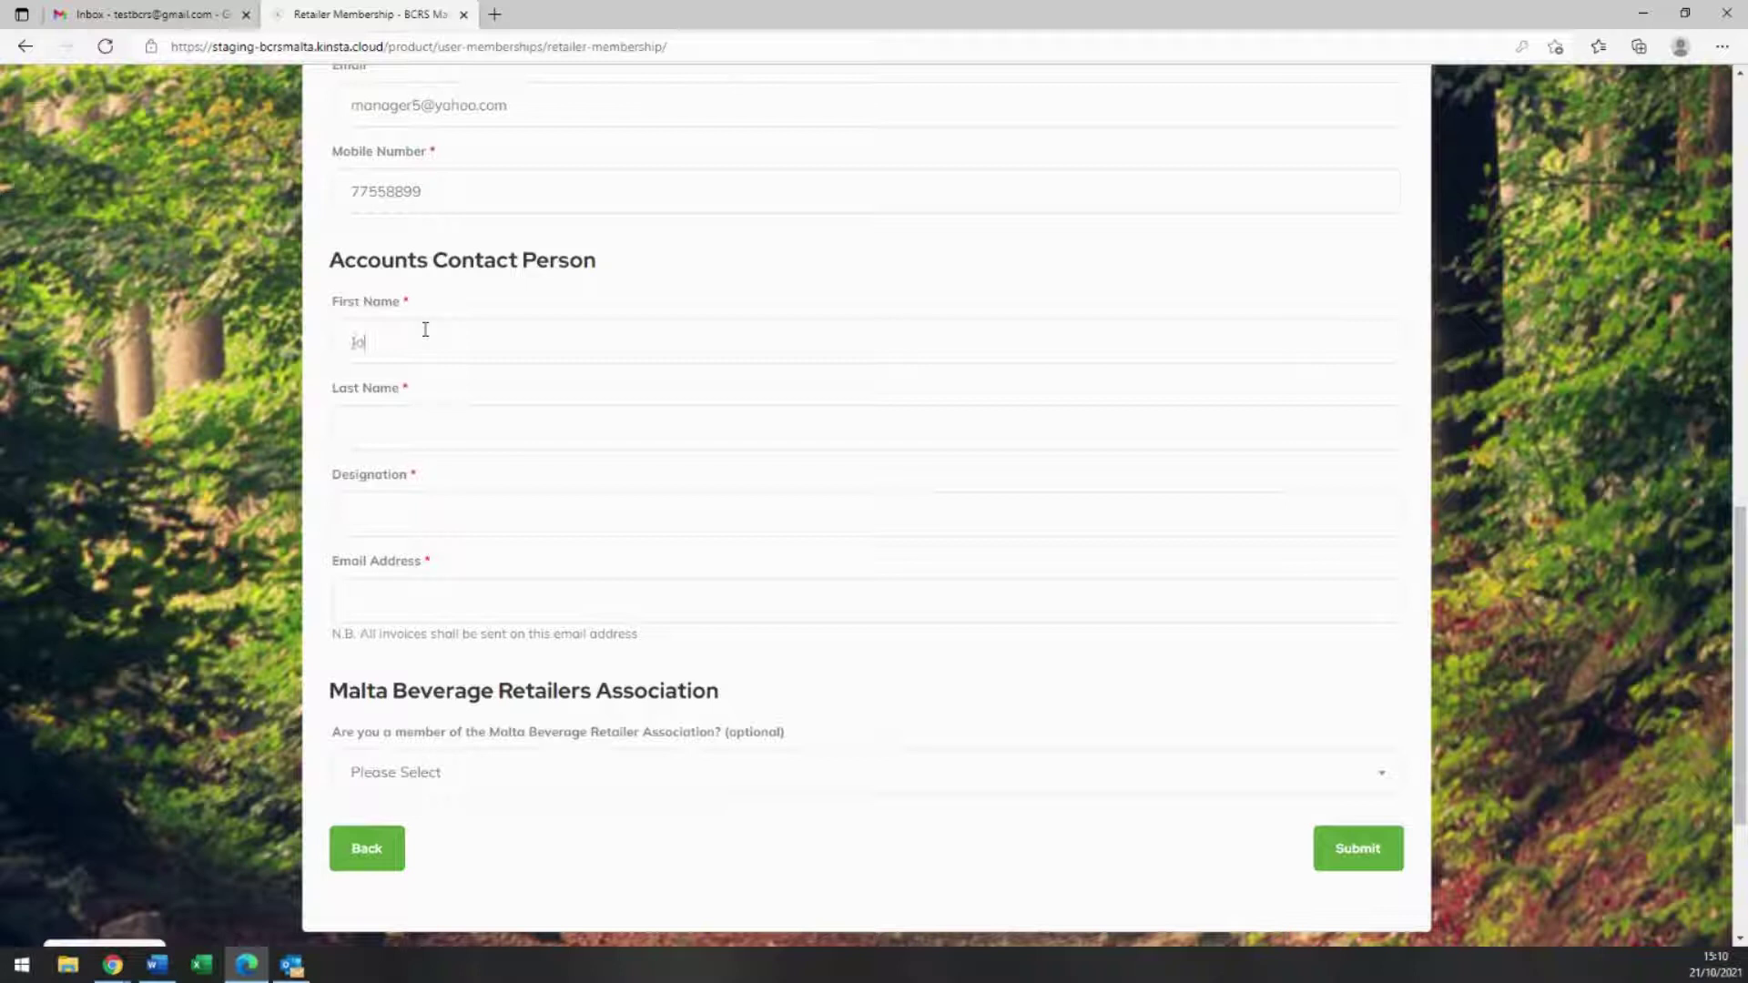
{"action": "type", "text": "nathan"}
{"action": "type", "text": "Doe"}
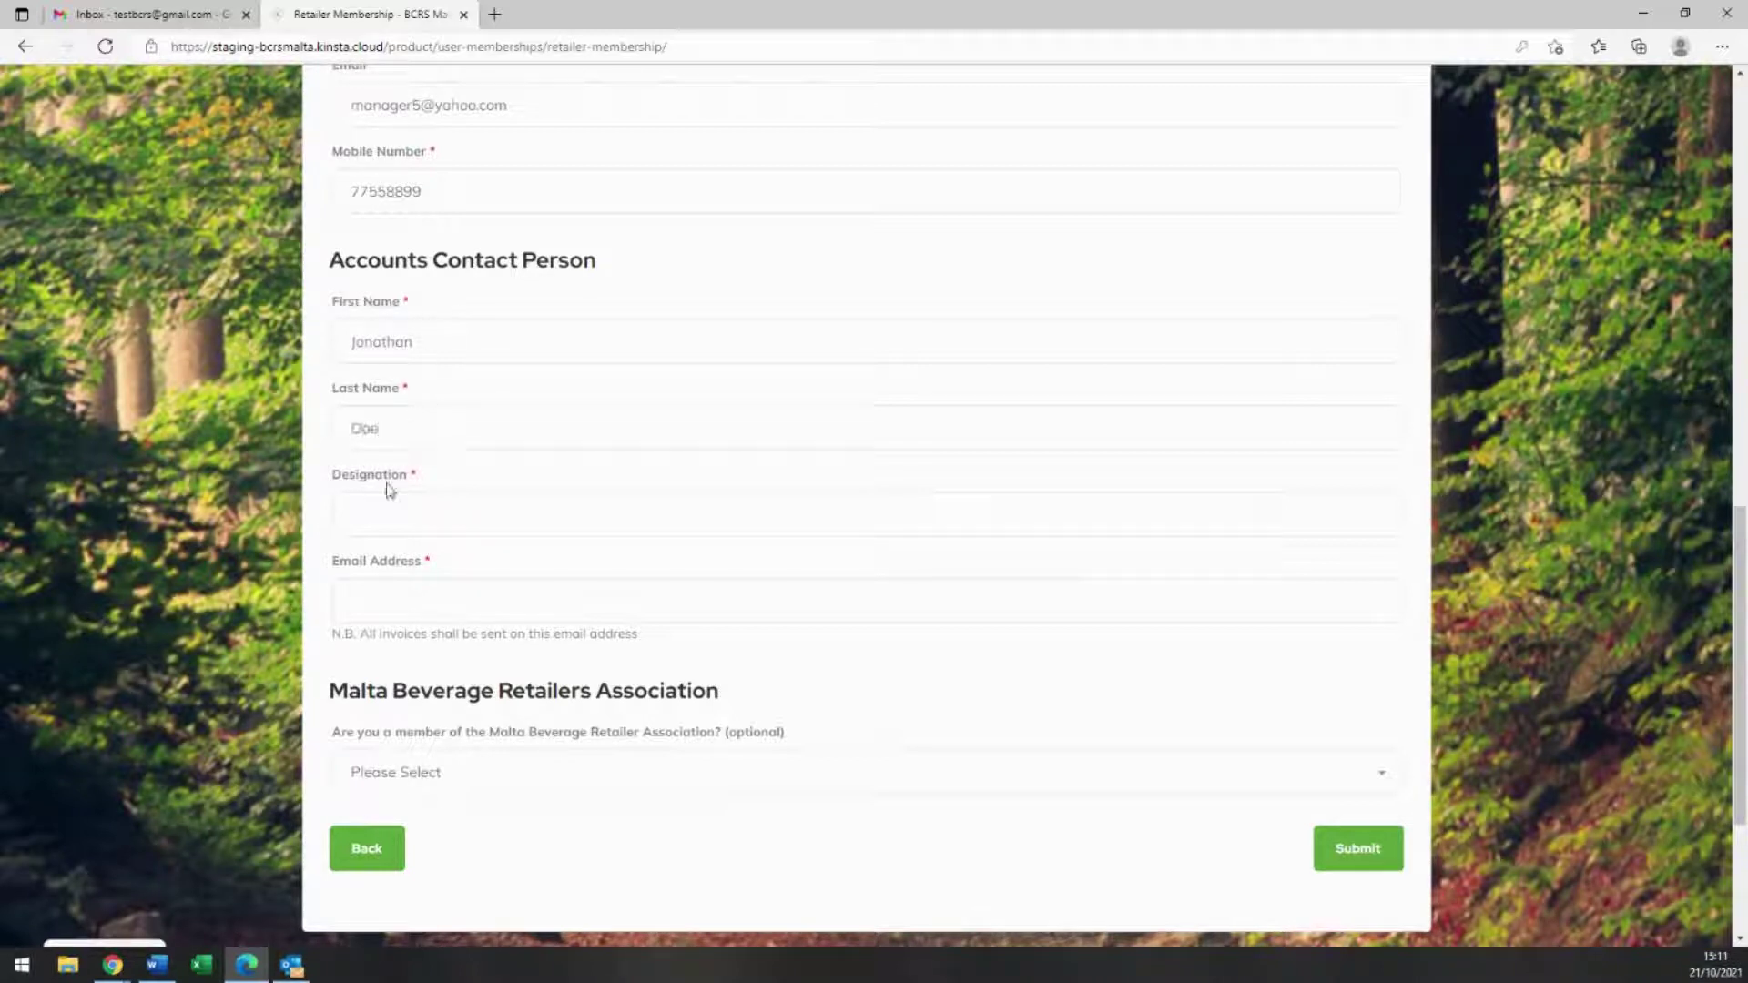
{"action": "left_click", "coordinate": [388, 502]}
{"action": "type", "text": "Accunts Clerk"}
{"action": "left_click", "coordinate": [363, 597]}
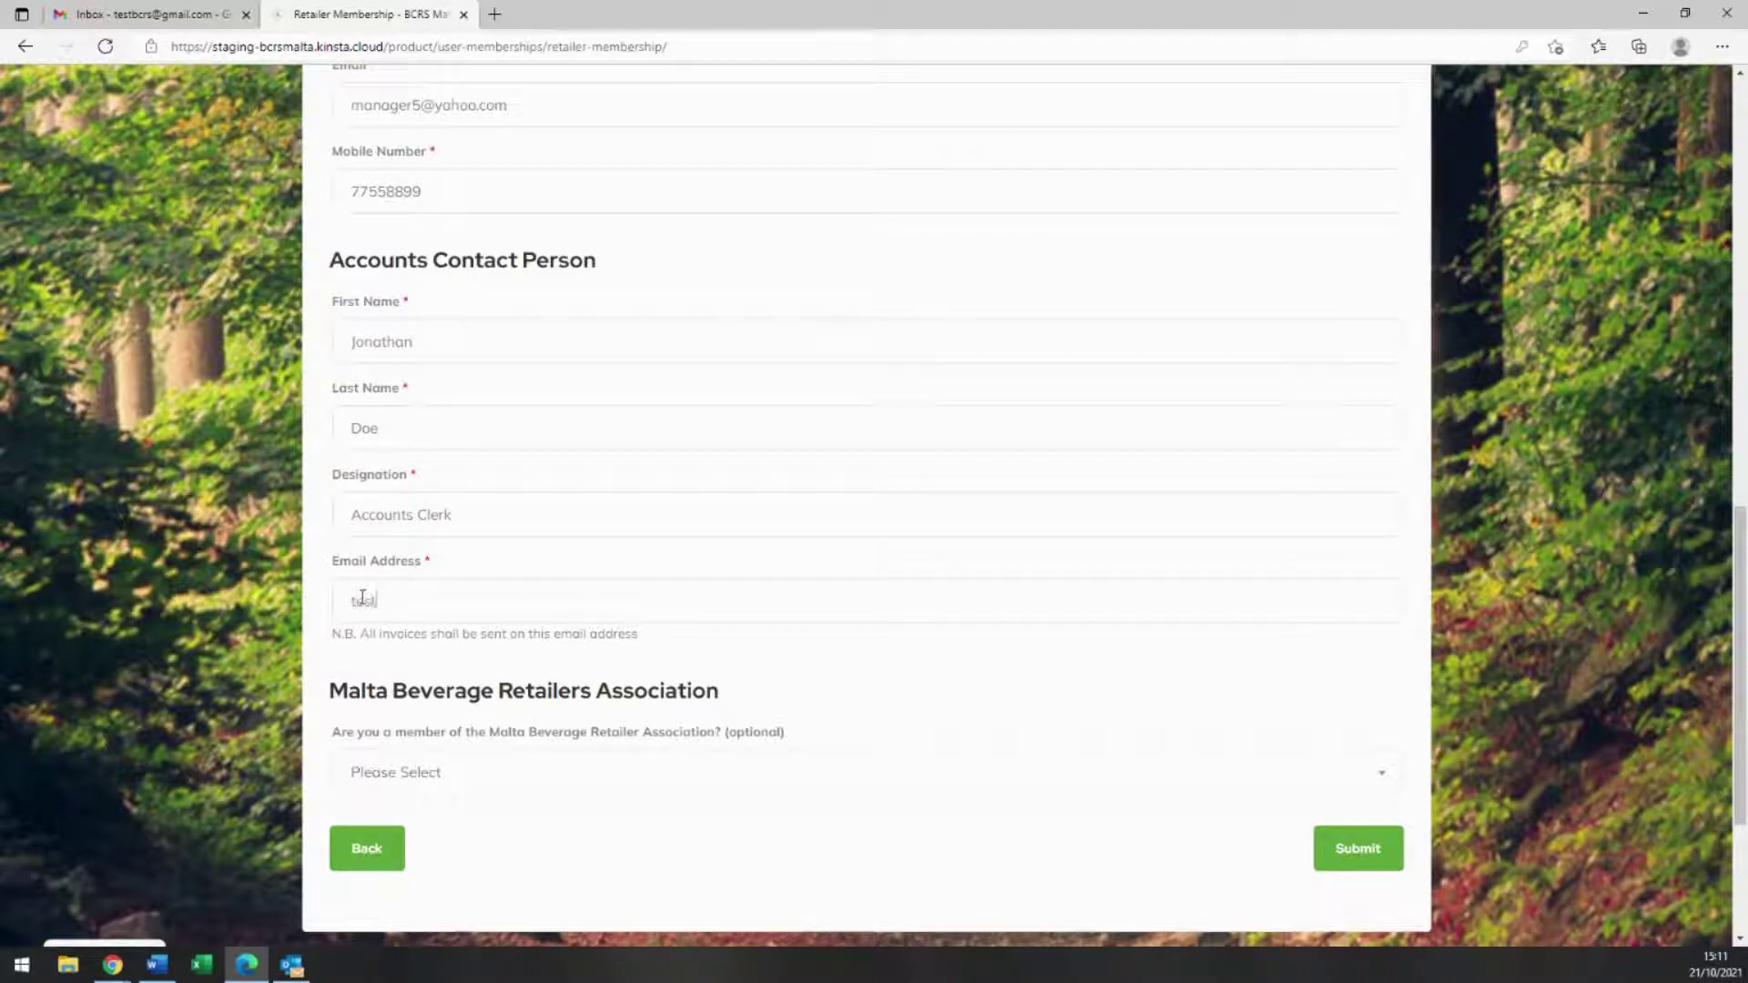
Step: Answer No to association membership and Yes to sharing data with the association
{"action": "scroll", "coordinate": [737, 698], "scroll_direction": "down", "scroll_amount": 3}
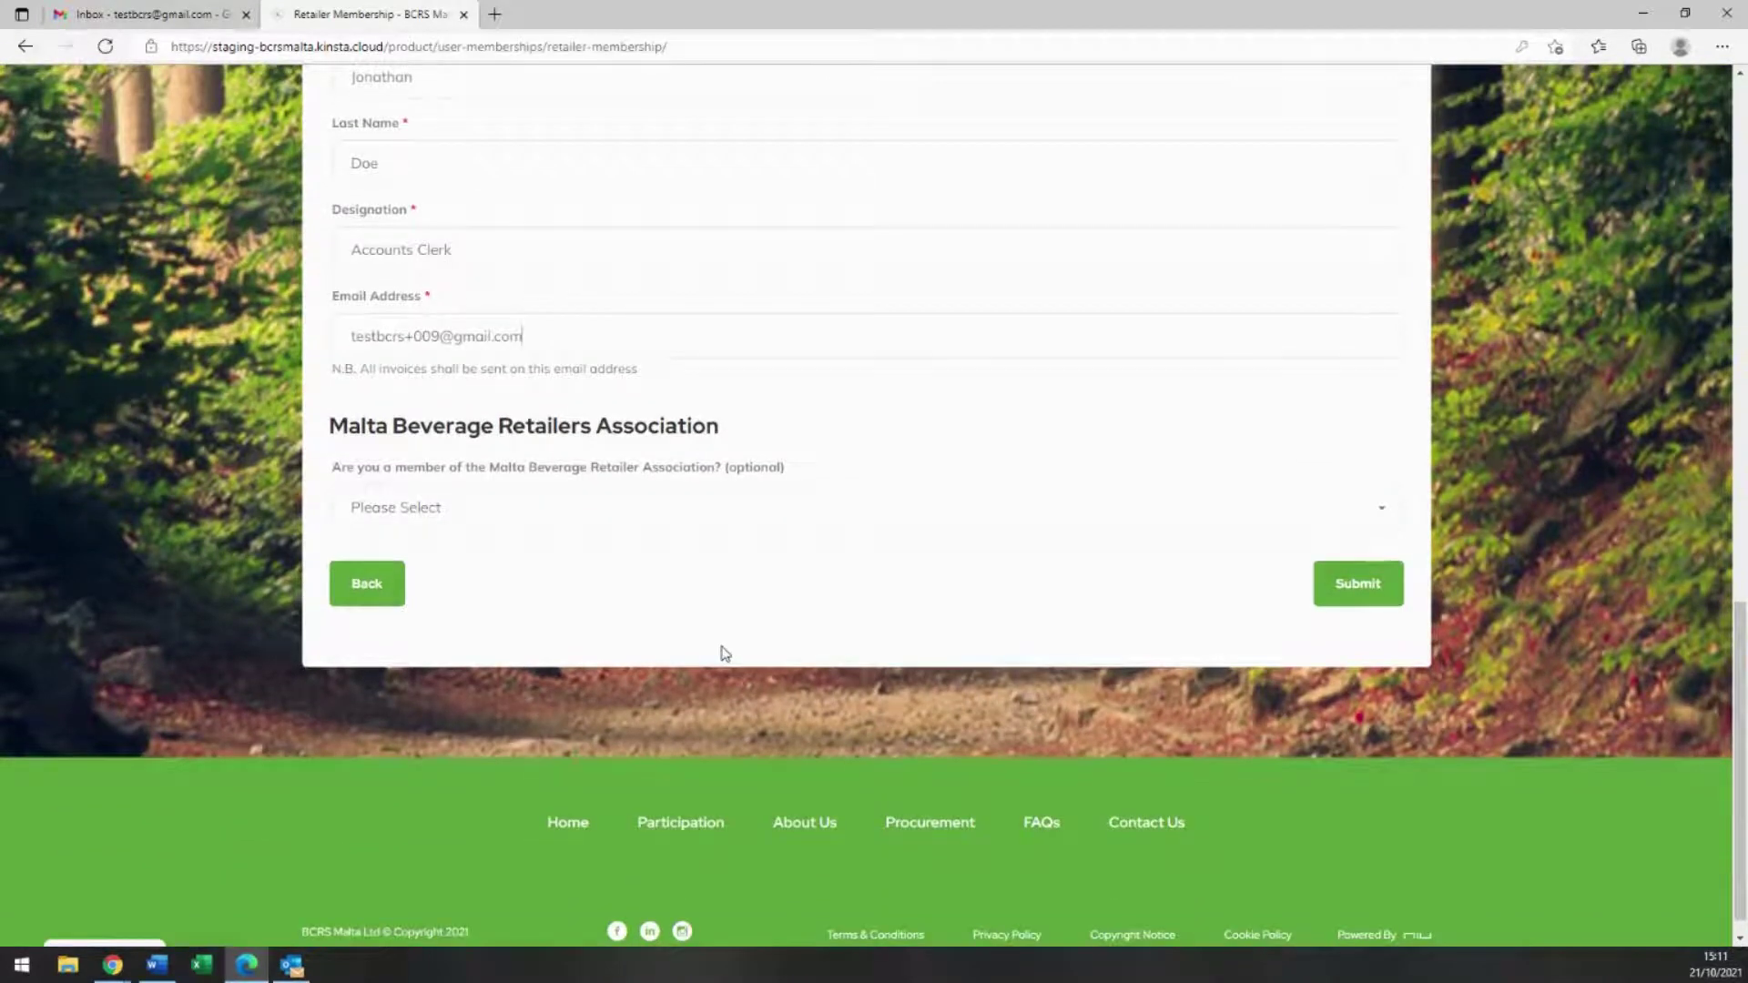
{"action": "left_click", "coordinate": [738, 512]}
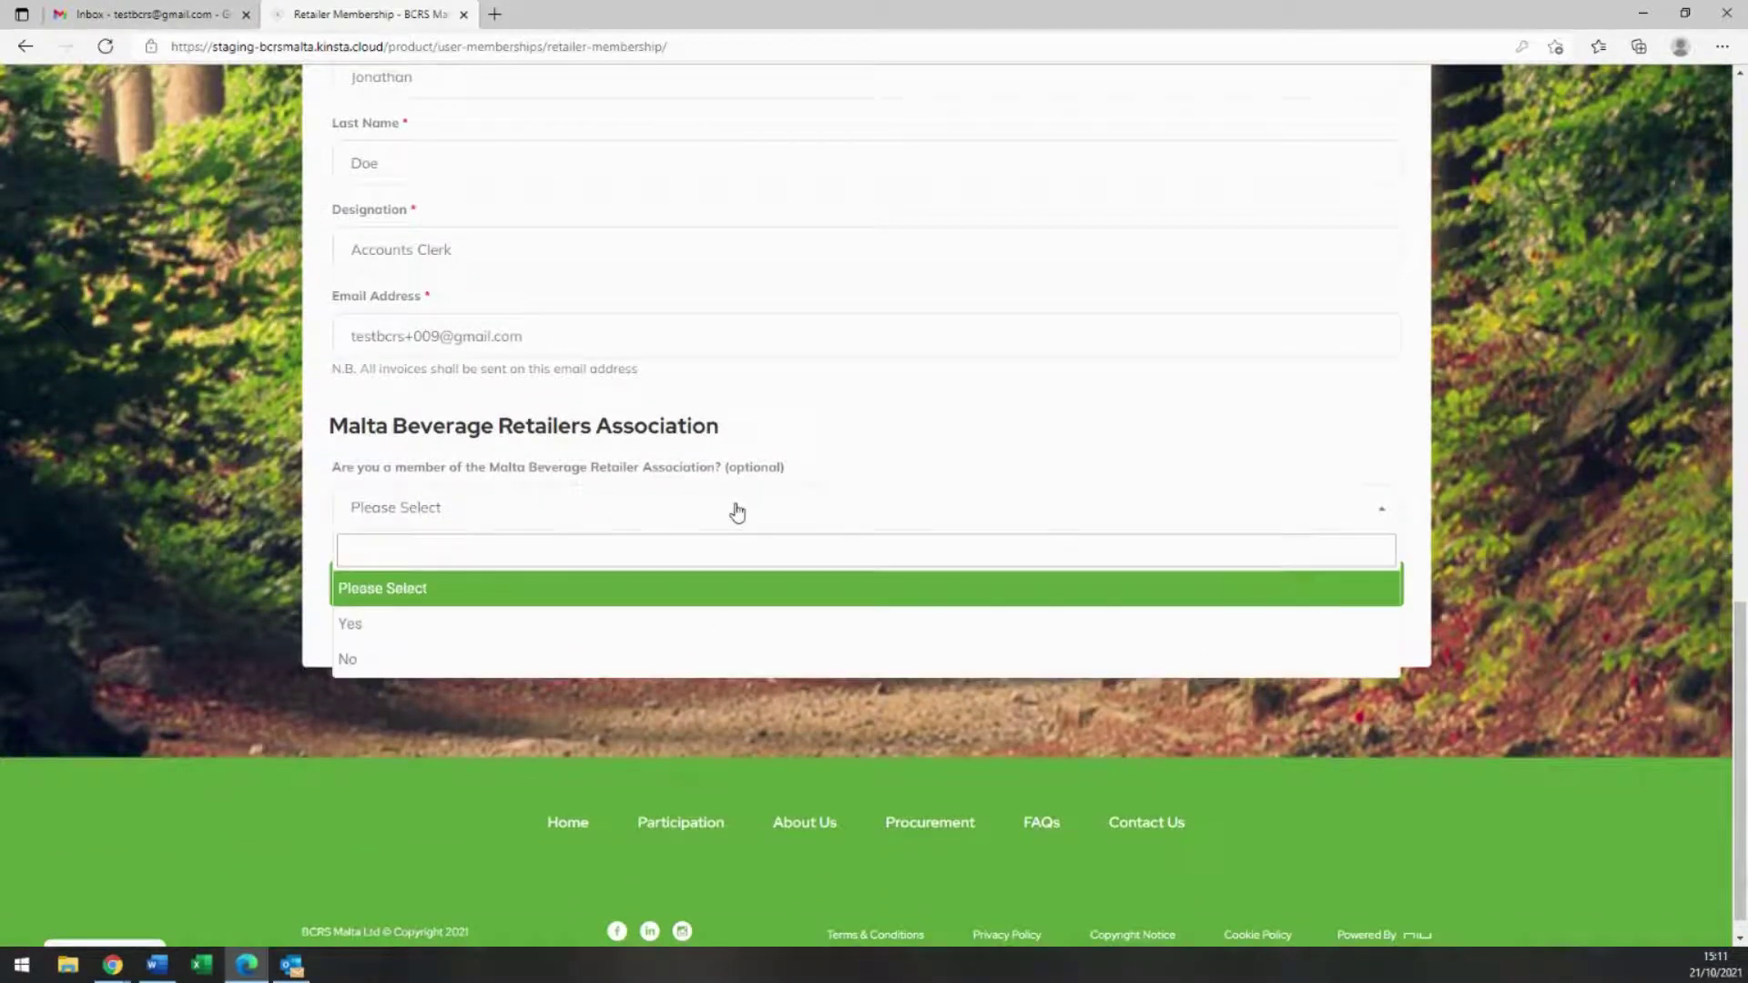
{"action": "left_click", "coordinate": [673, 656]}
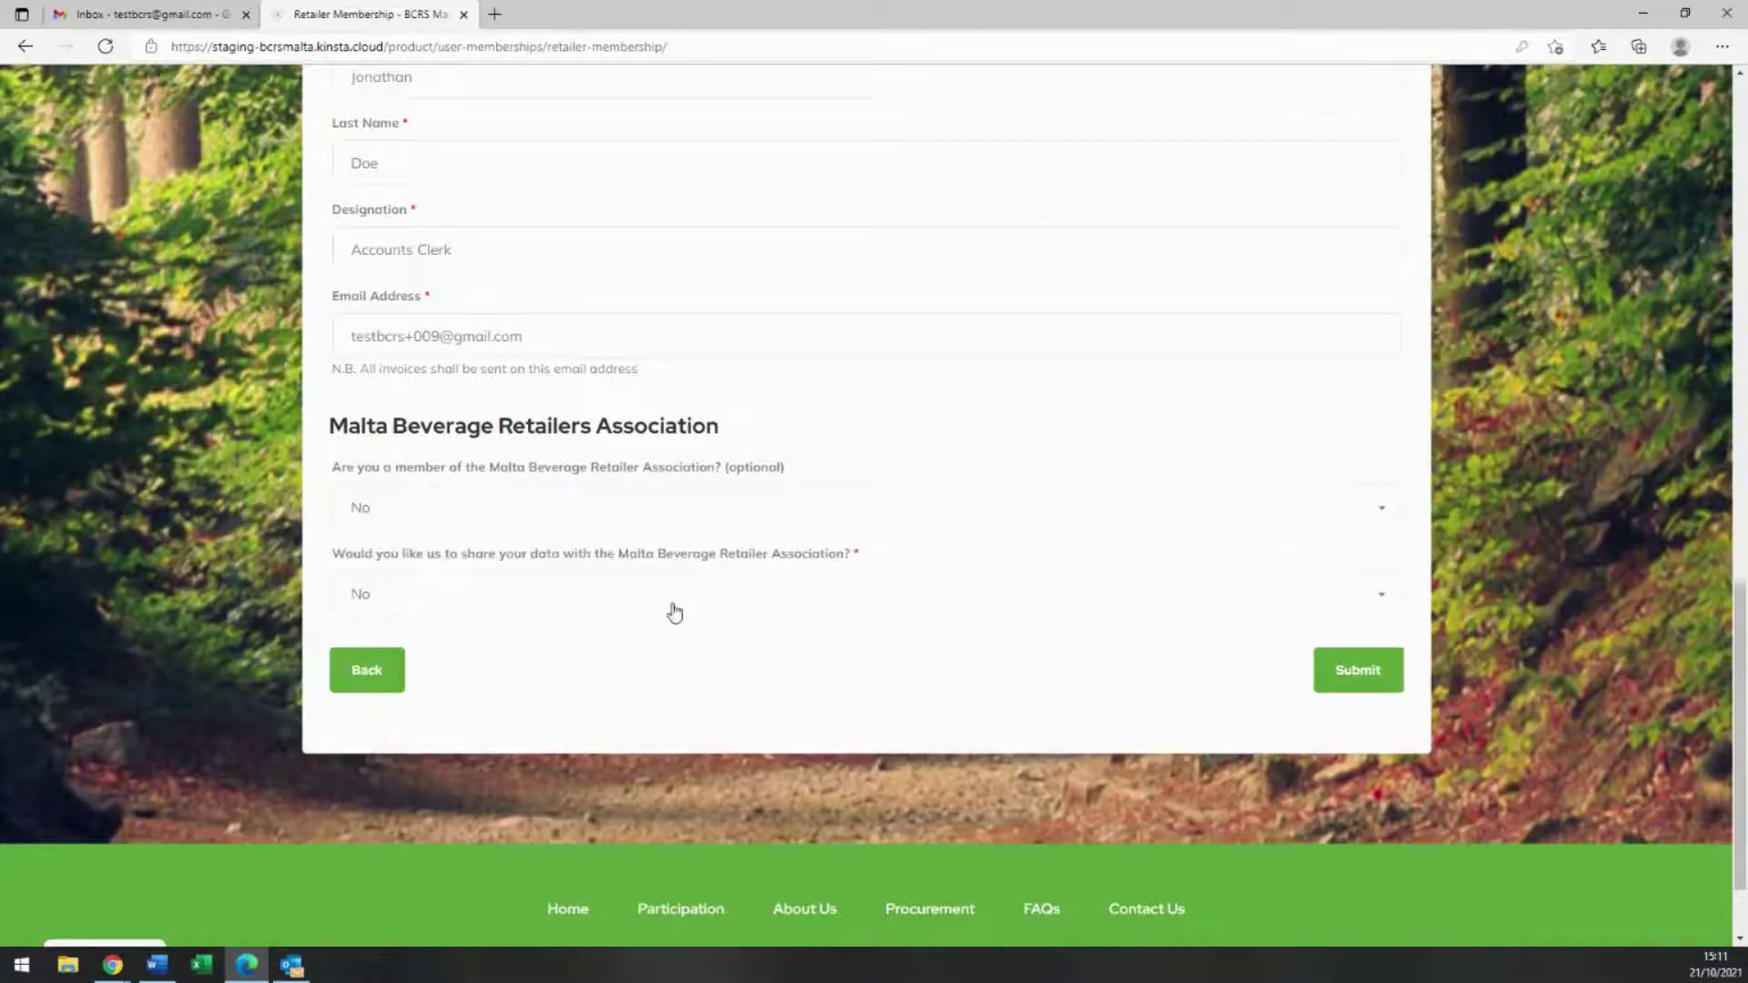
{"action": "left_click", "coordinate": [674, 612]}
{"action": "left_click", "coordinate": [649, 707]}
Step: Submit the membership, accept the terms and scheme conditions, and confirm the €0.00 order
{"action": "left_click", "coordinate": [1378, 689]}
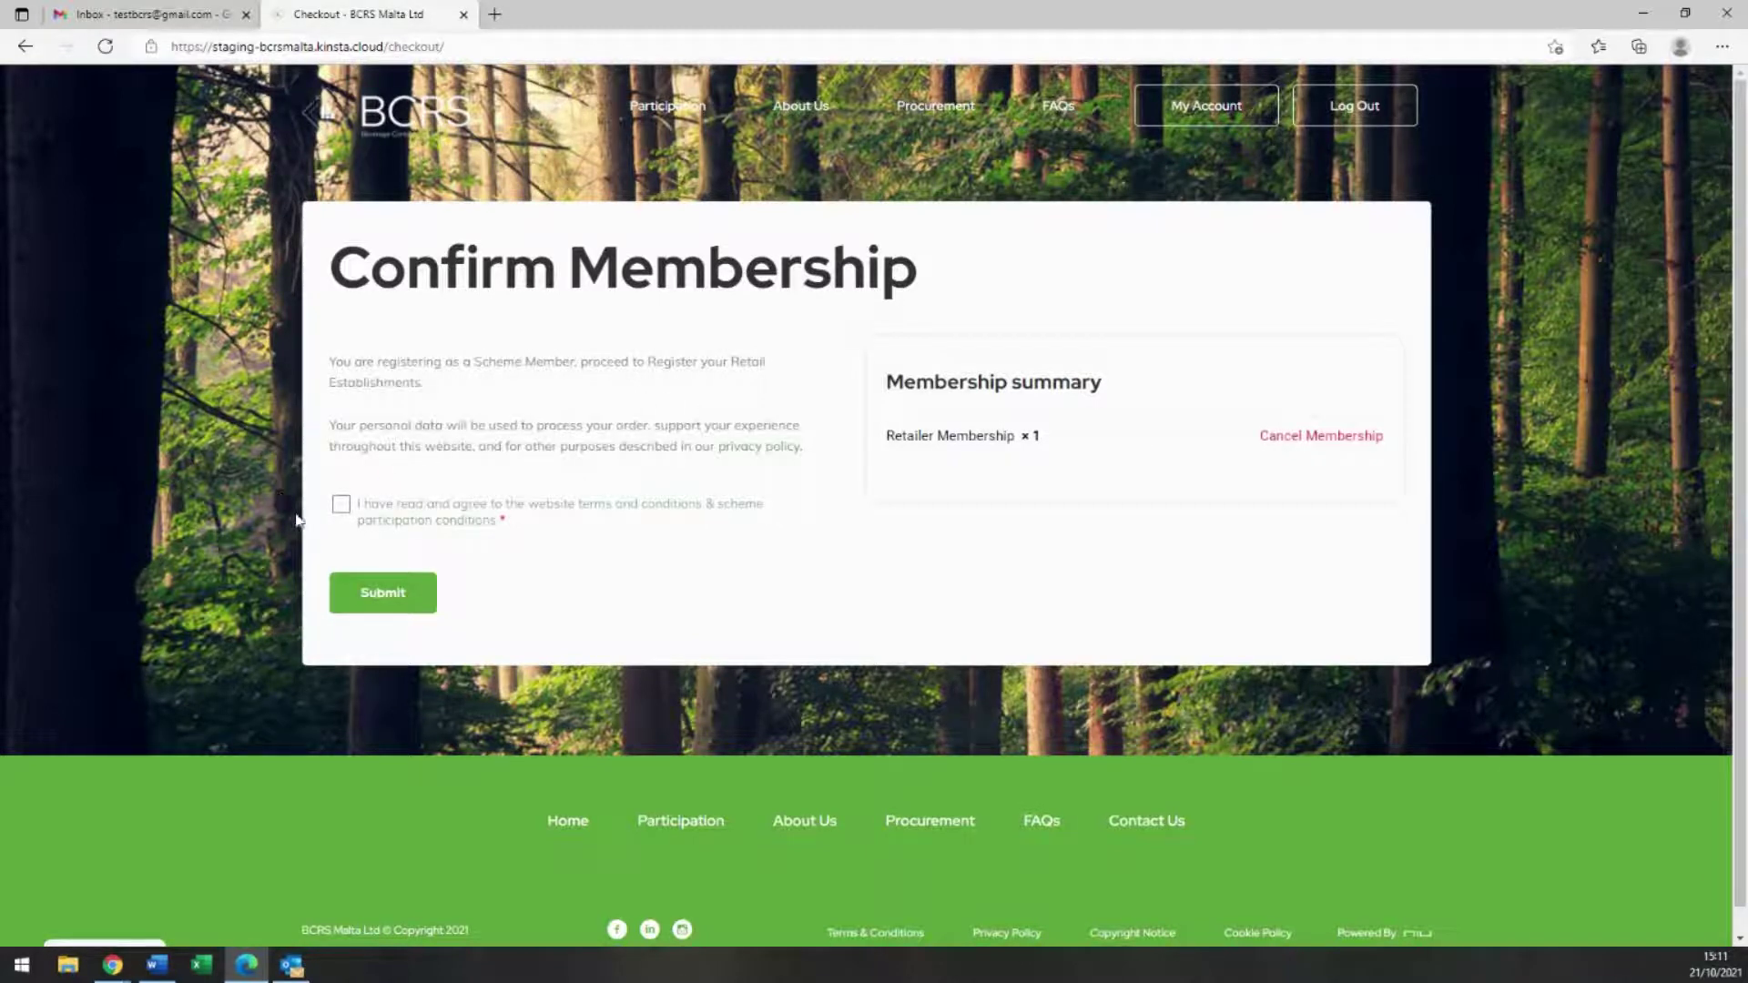
{"action": "left_click", "coordinate": [342, 507]}
{"action": "left_click", "coordinate": [390, 598]}
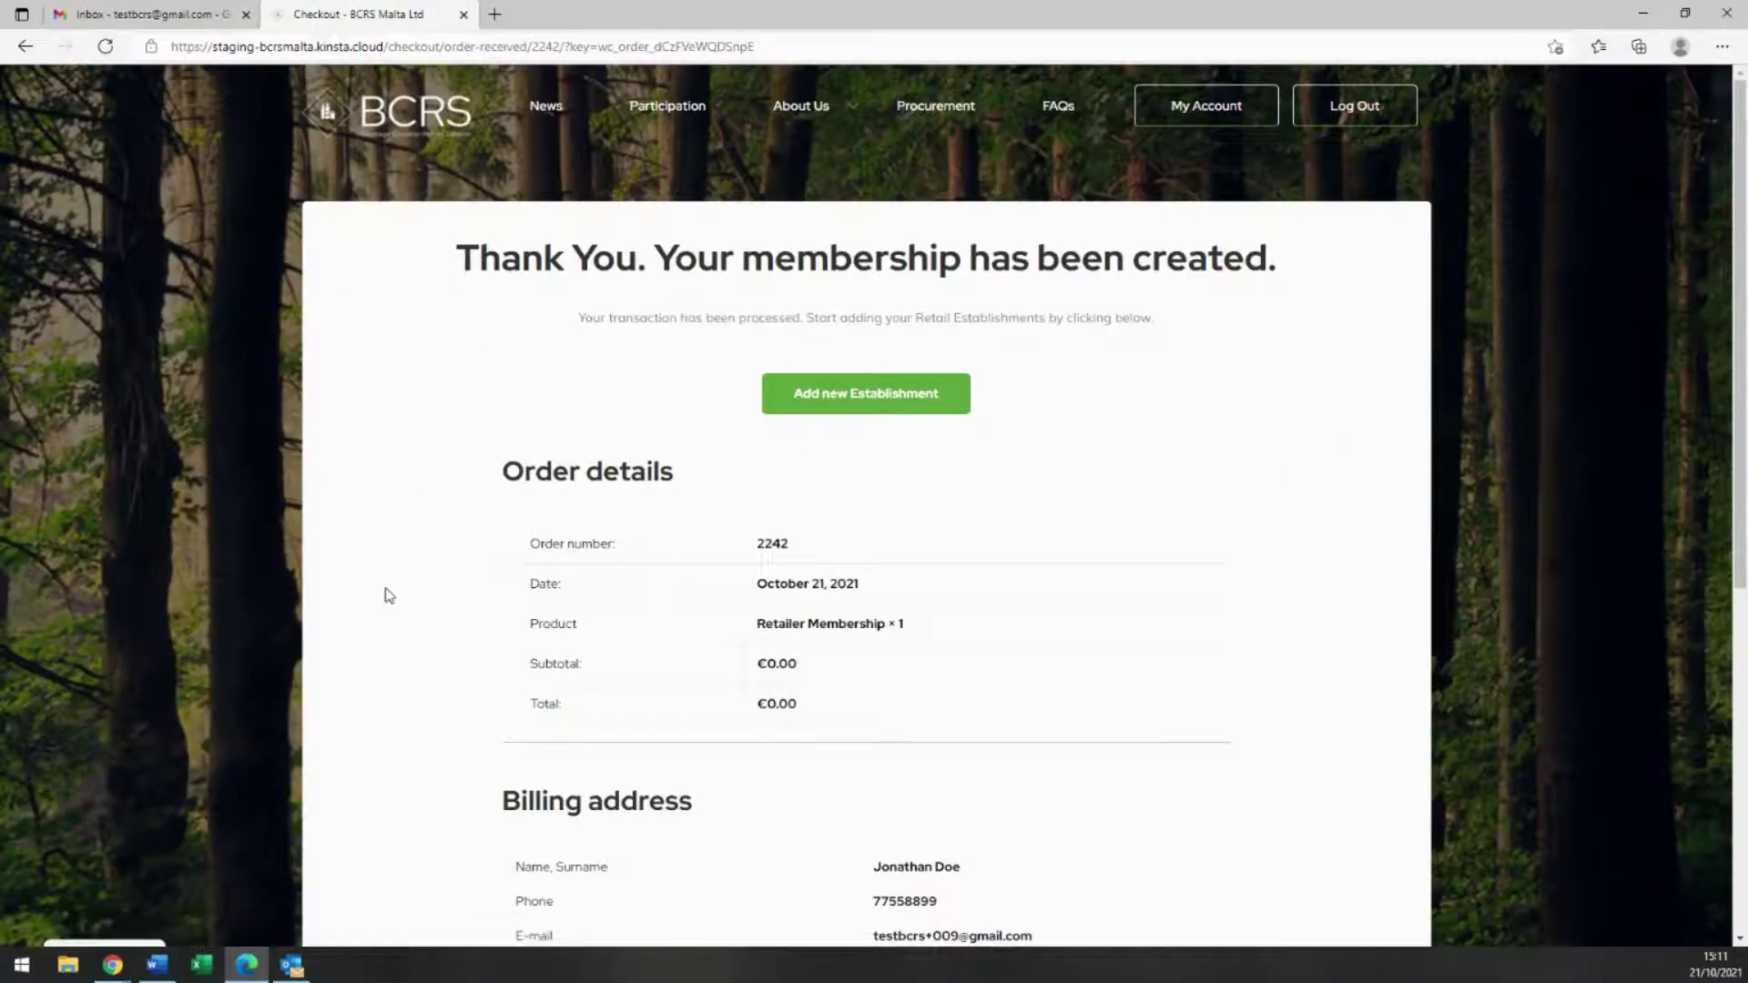
{"action": "left_click", "coordinate": [187, 17]}
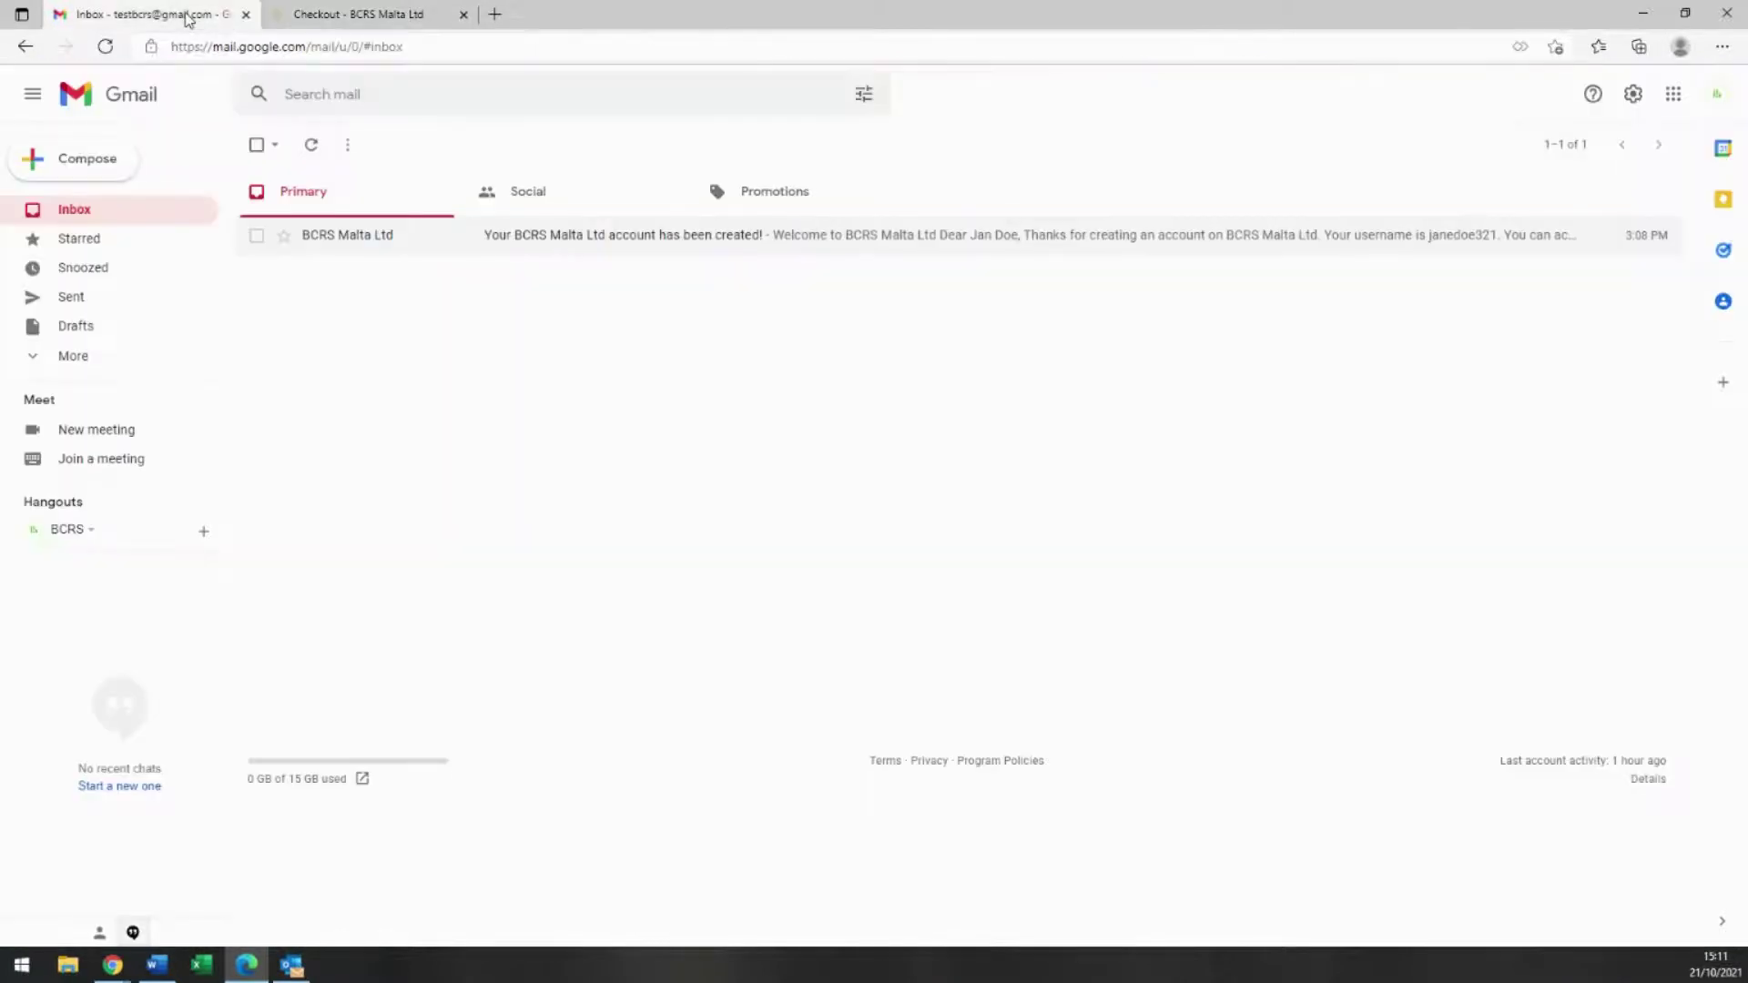
{"action": "left_click", "coordinate": [69, 211]}
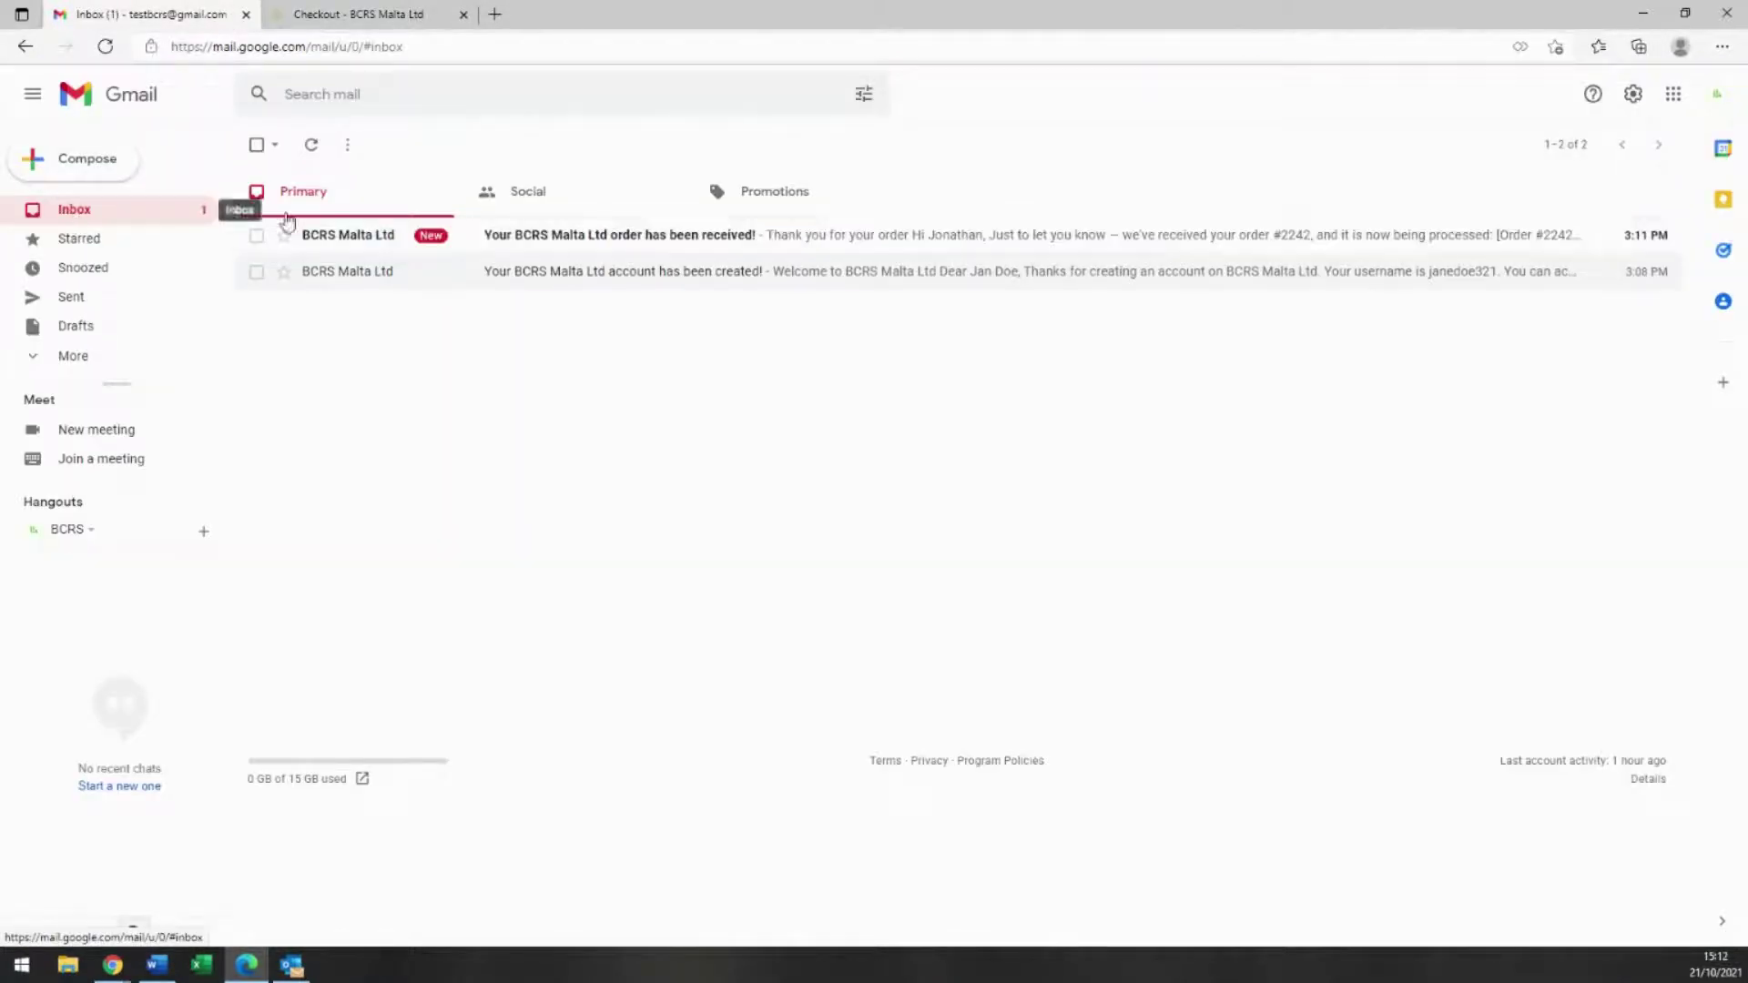
{"action": "left_click", "coordinate": [369, 236]}
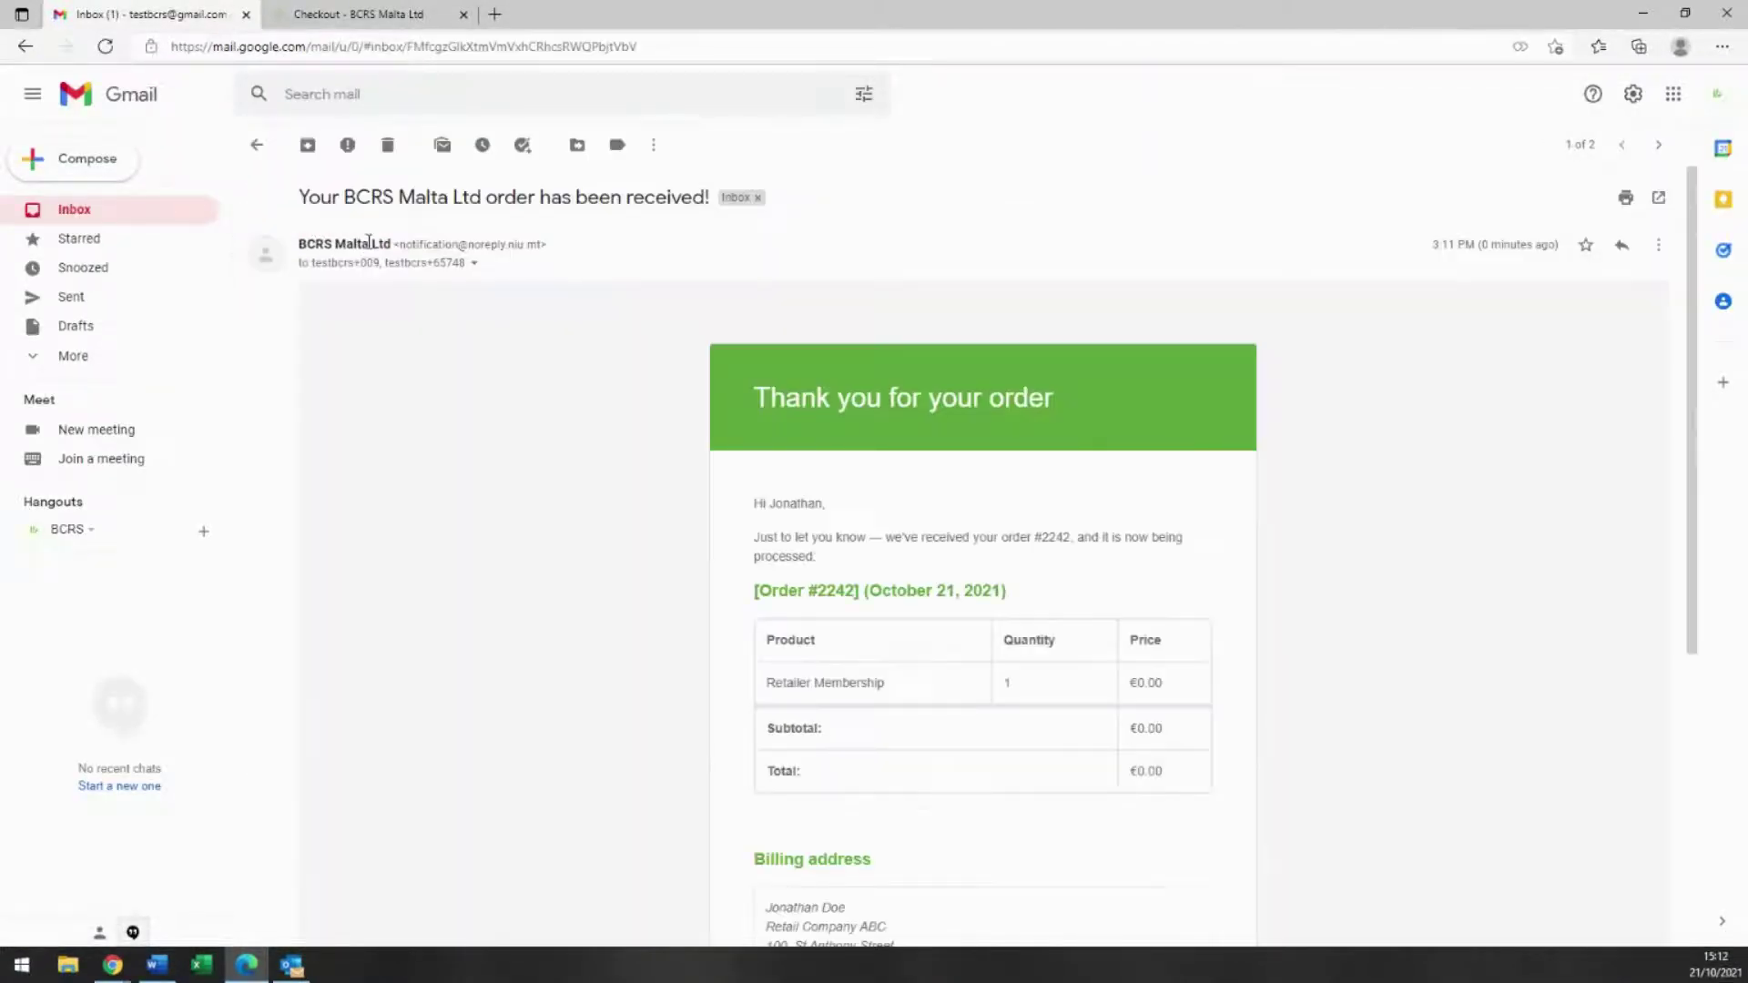
{"action": "left_click", "coordinate": [111, 220]}
{"action": "left_click", "coordinate": [292, 20]}
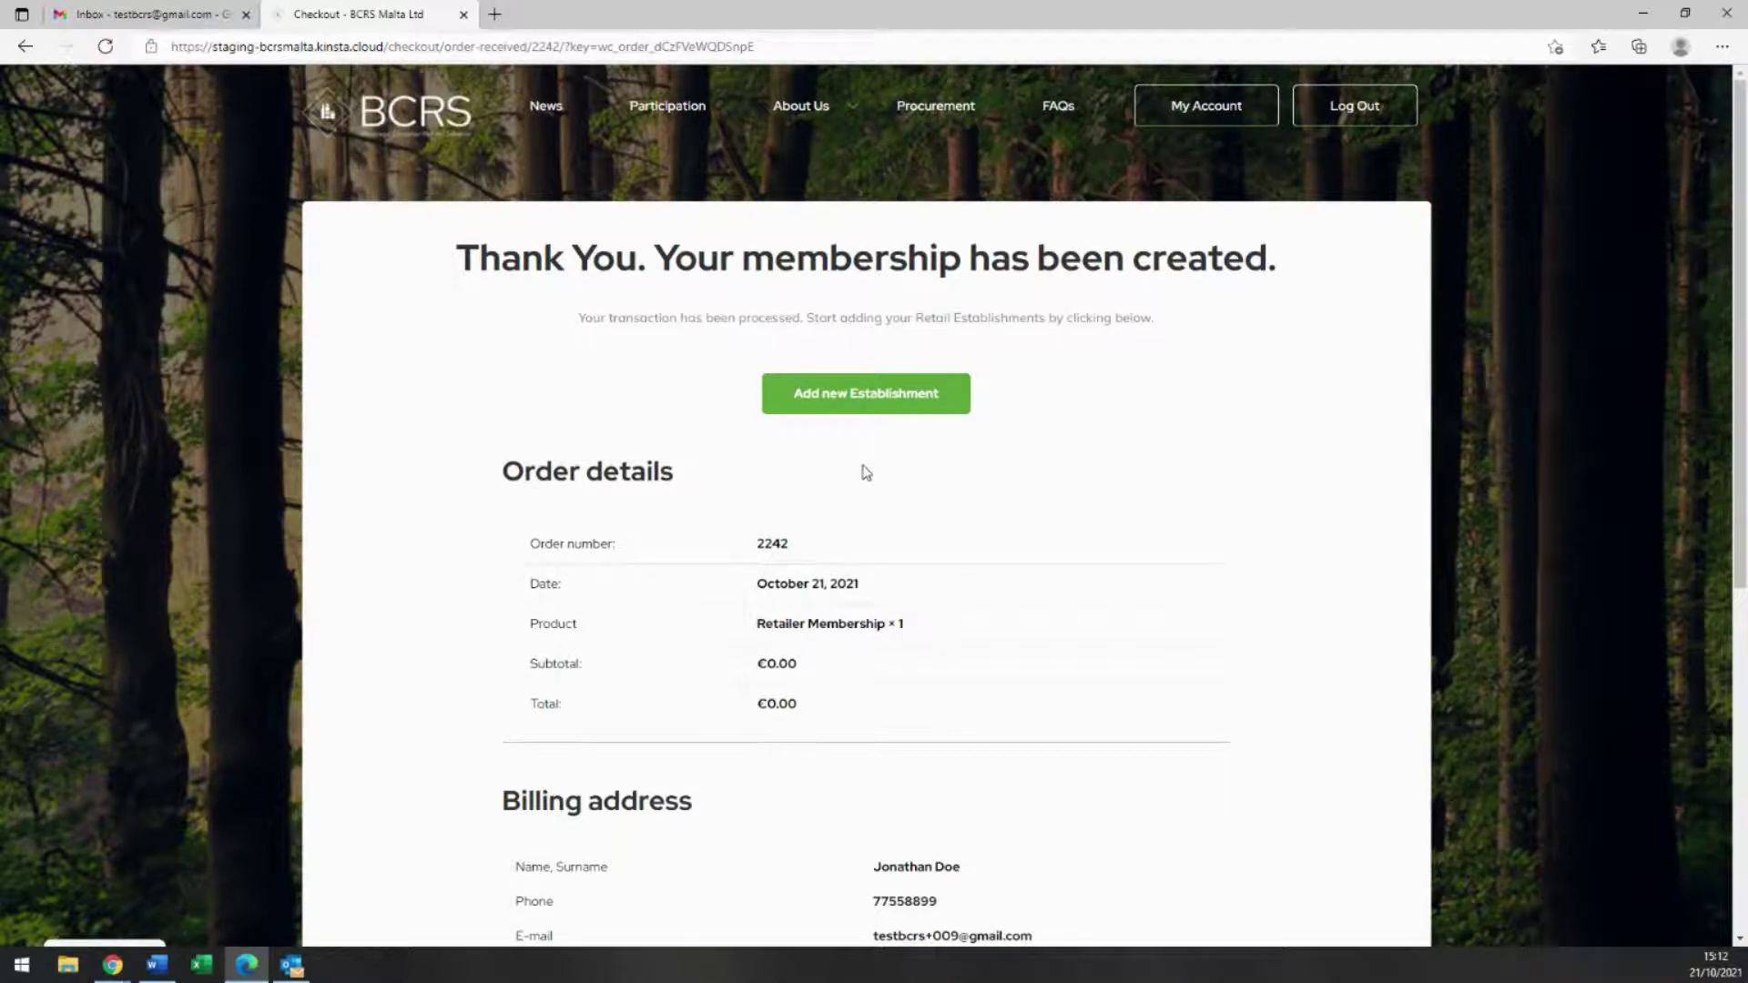
Step: Add a new establishment sized smaller than 250 sq metres, named 'Establishement ABC'
{"action": "left_click", "coordinate": [881, 411]}
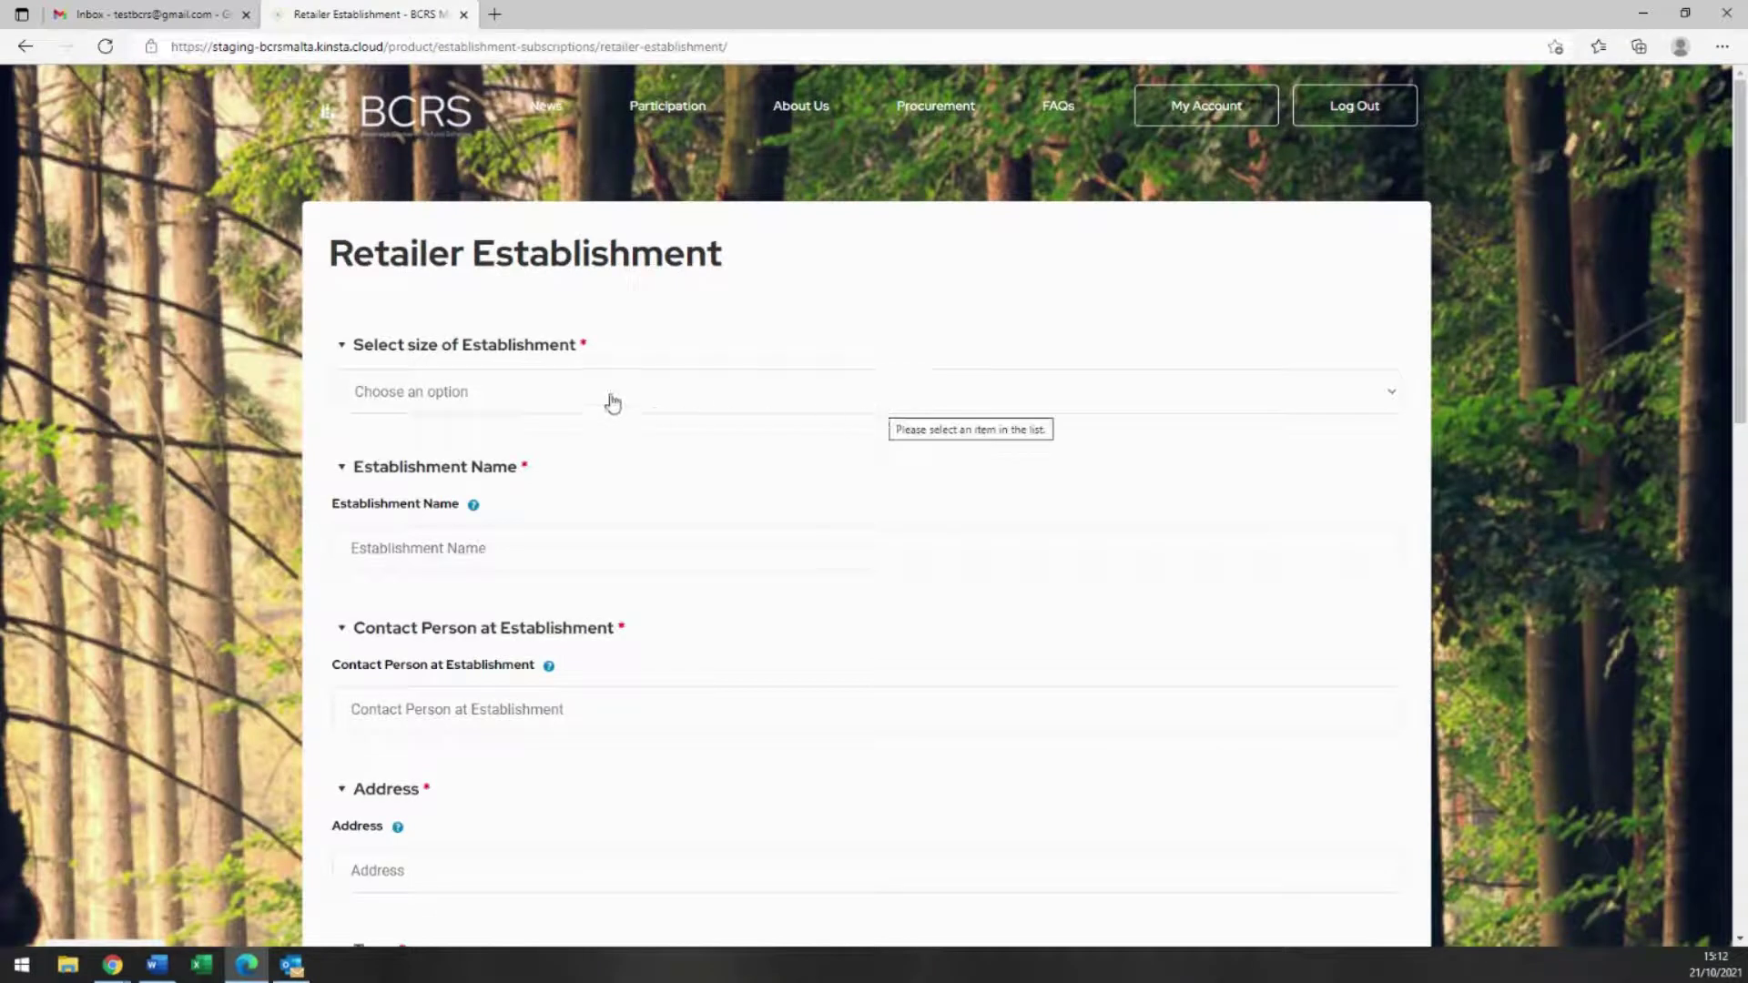
{"action": "left_click", "coordinate": [612, 401]}
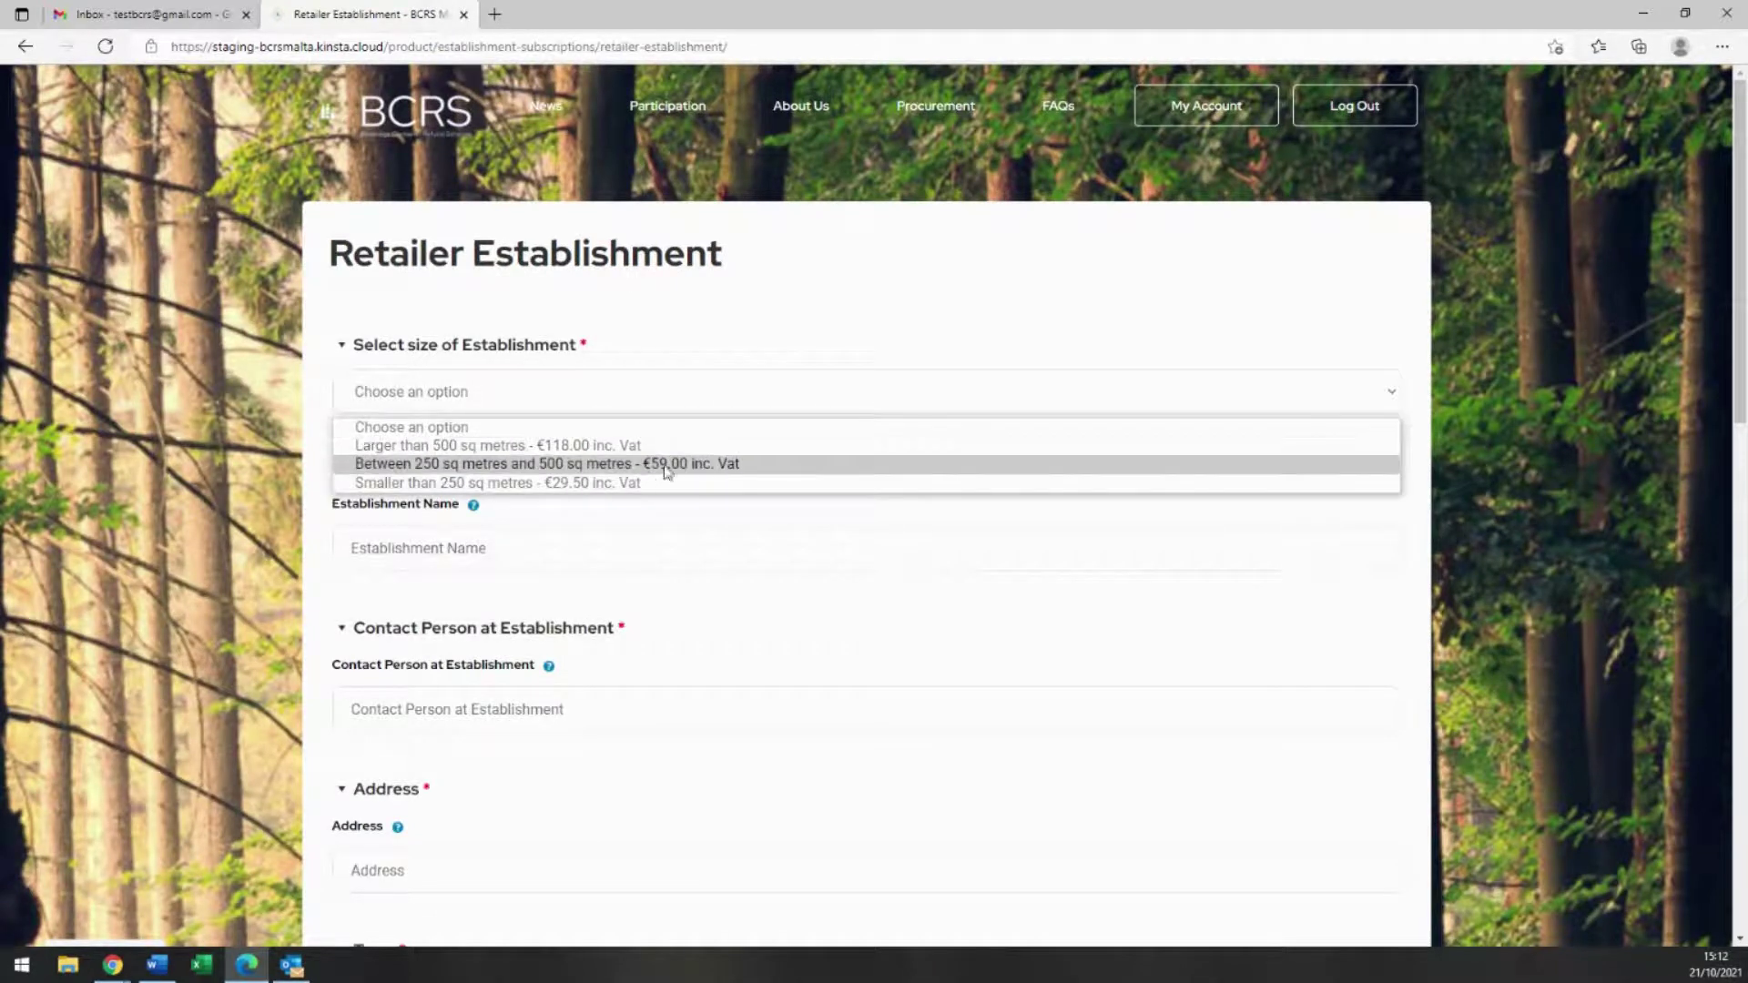
{"action": "left_click", "coordinate": [841, 490]}
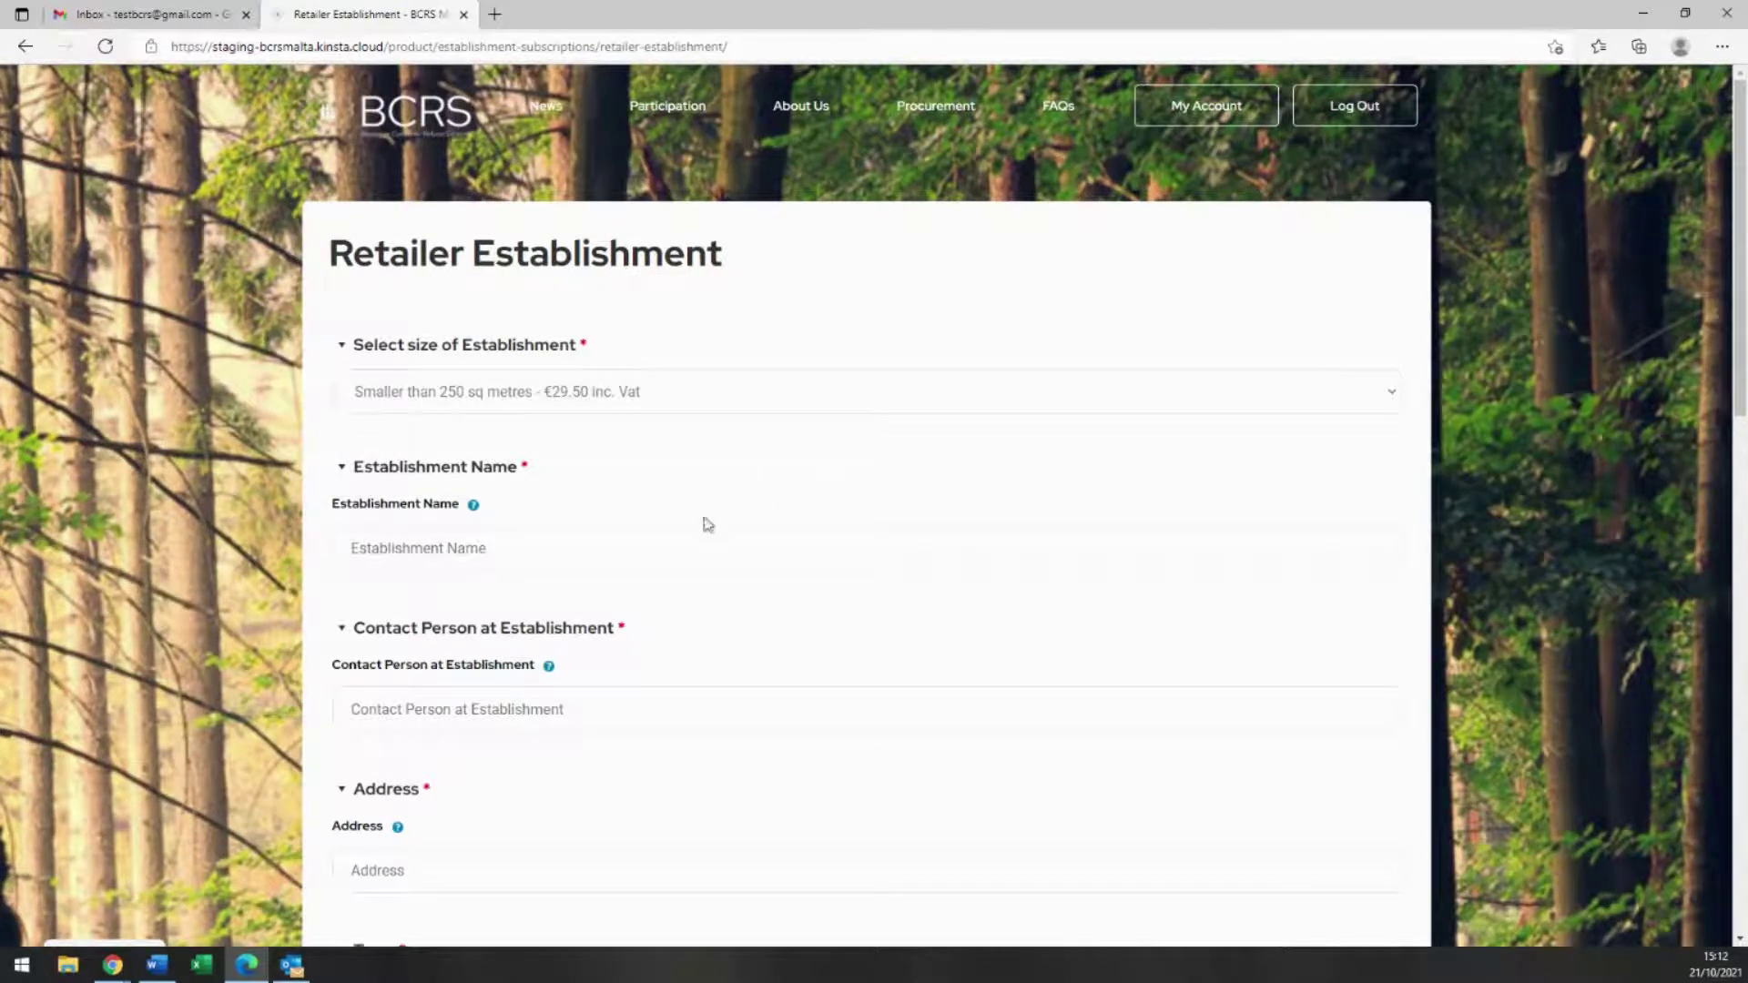
{"action": "left_click", "coordinate": [674, 547]}
{"action": "scroll", "coordinate": [701, 482], "scroll_direction": "down", "scroll_amount": 1}
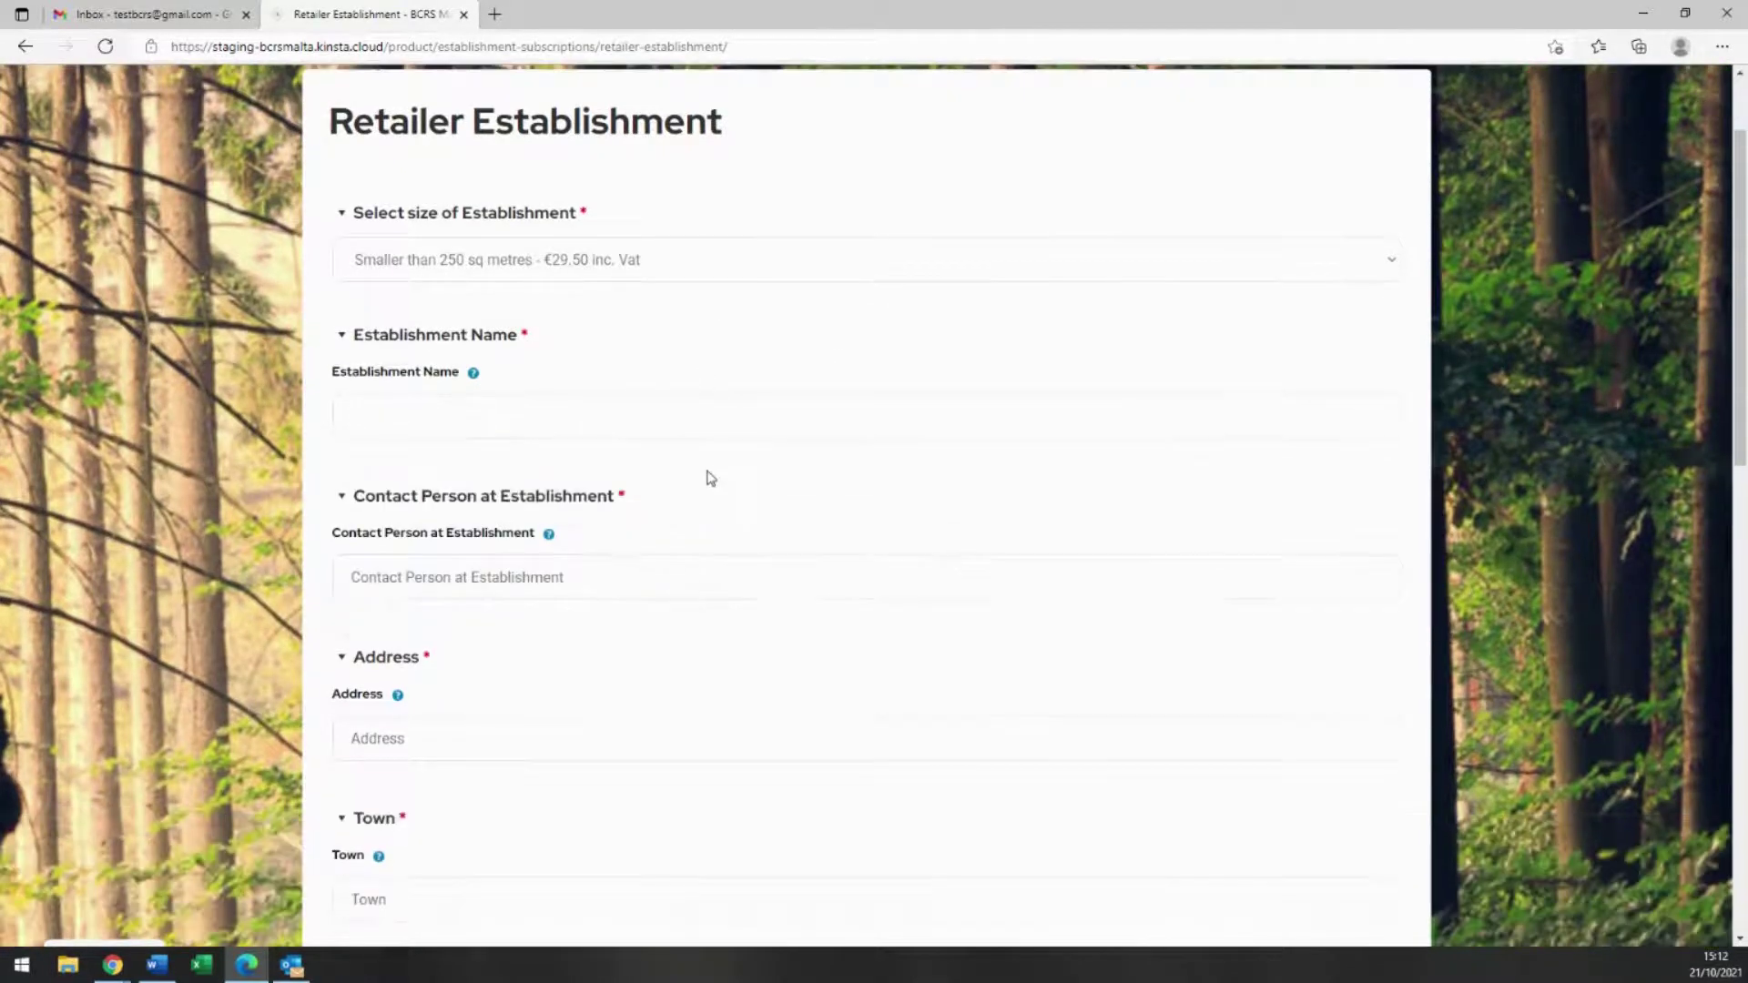
{"action": "type", "text": "Est"}
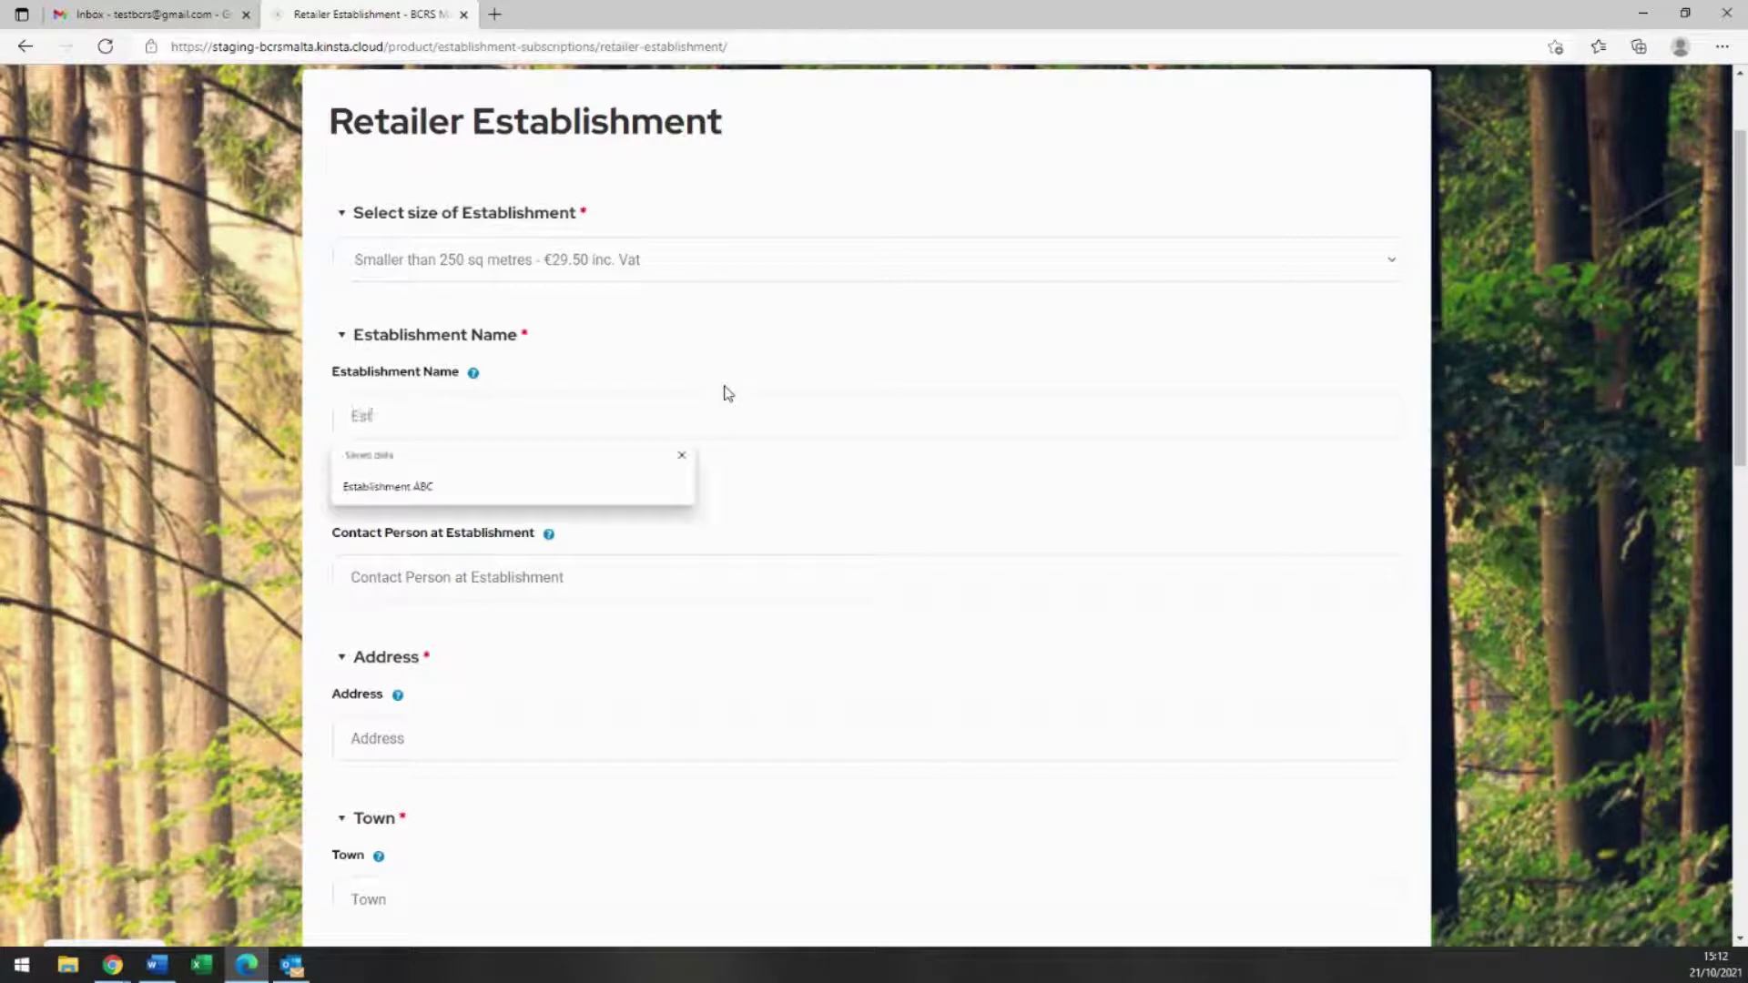
{"action": "type", "text": "ablishemen"}
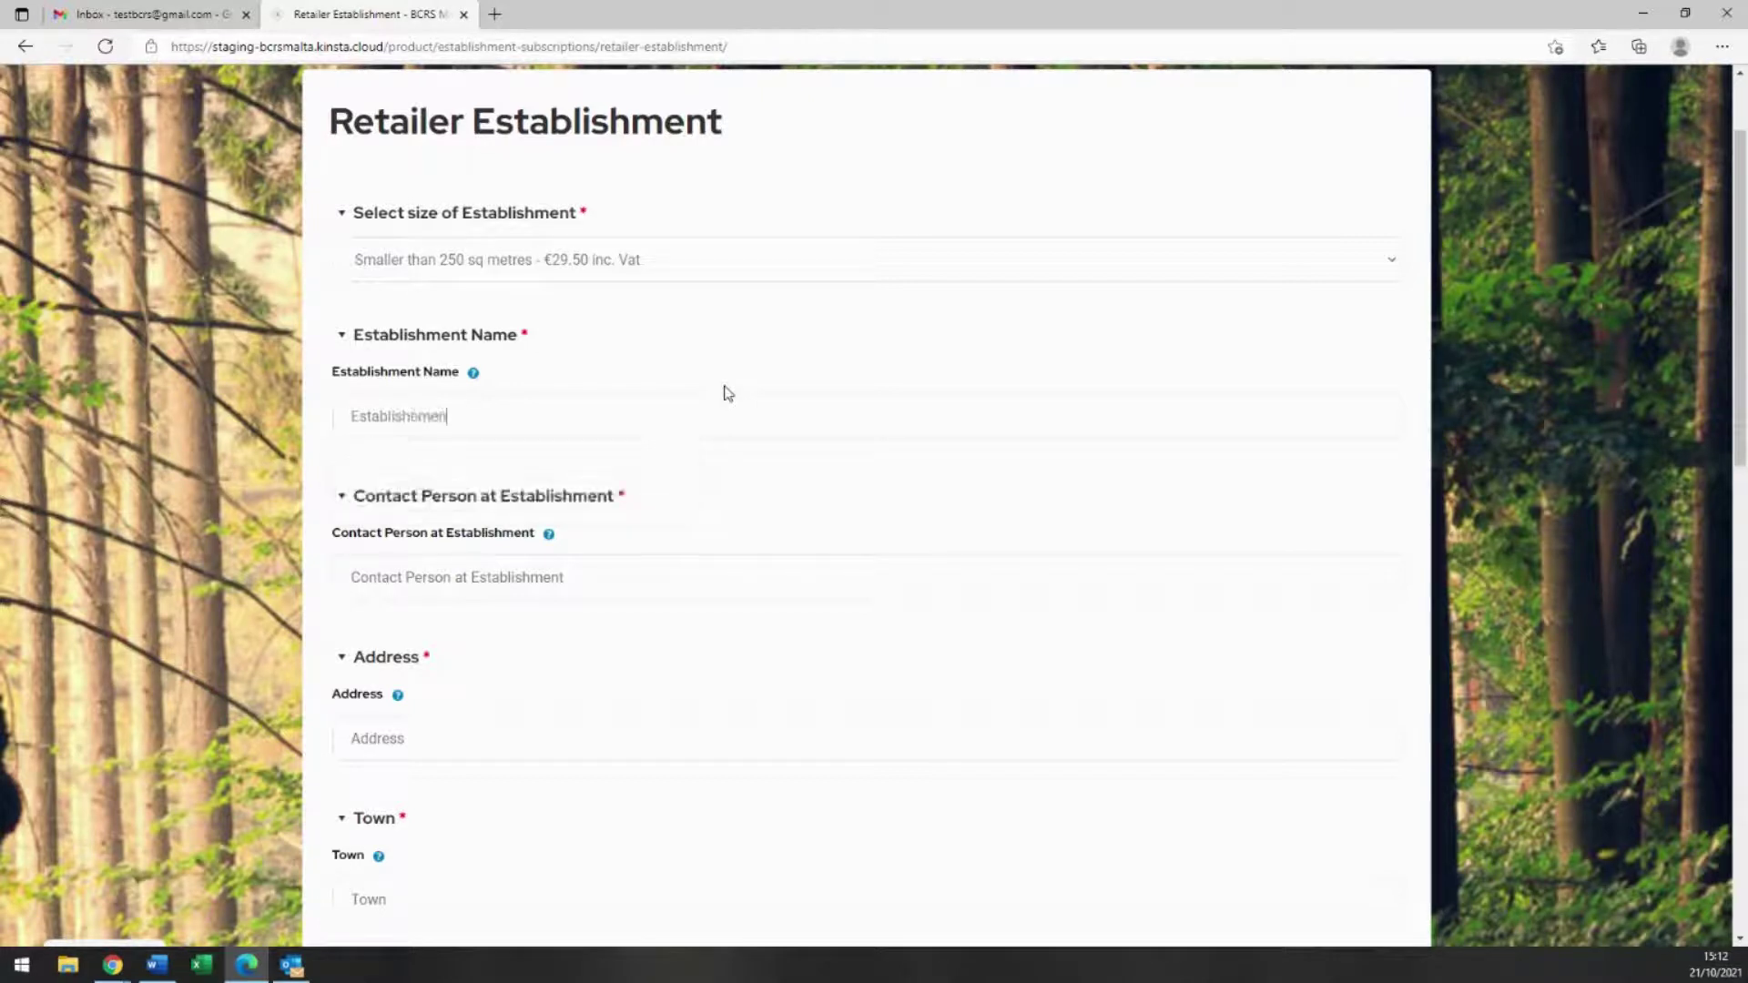
{"action": "type", "text": "t ABC"}
Step: Enter the establishment's contact person, street address, town, post code and region Malta
{"action": "scroll", "coordinate": [729, 393], "scroll_direction": "down", "scroll_amount": 3}
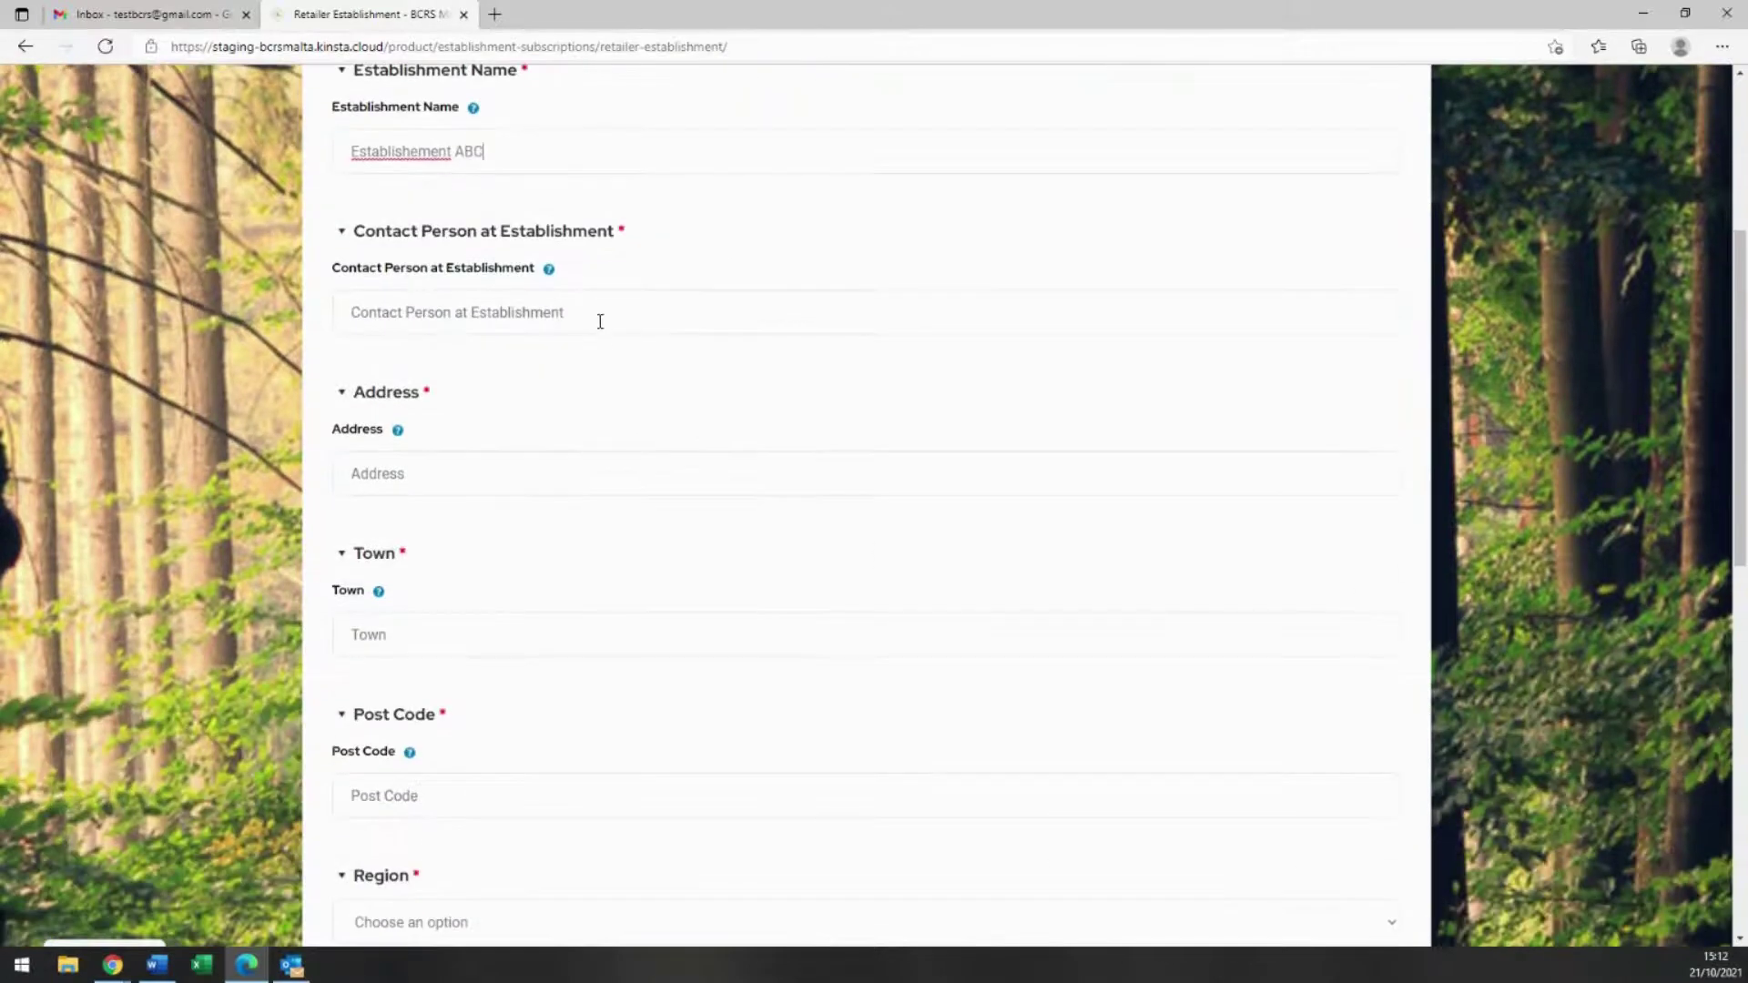
{"action": "left_click", "coordinate": [600, 321]}
{"action": "type", "text": "Jason"}
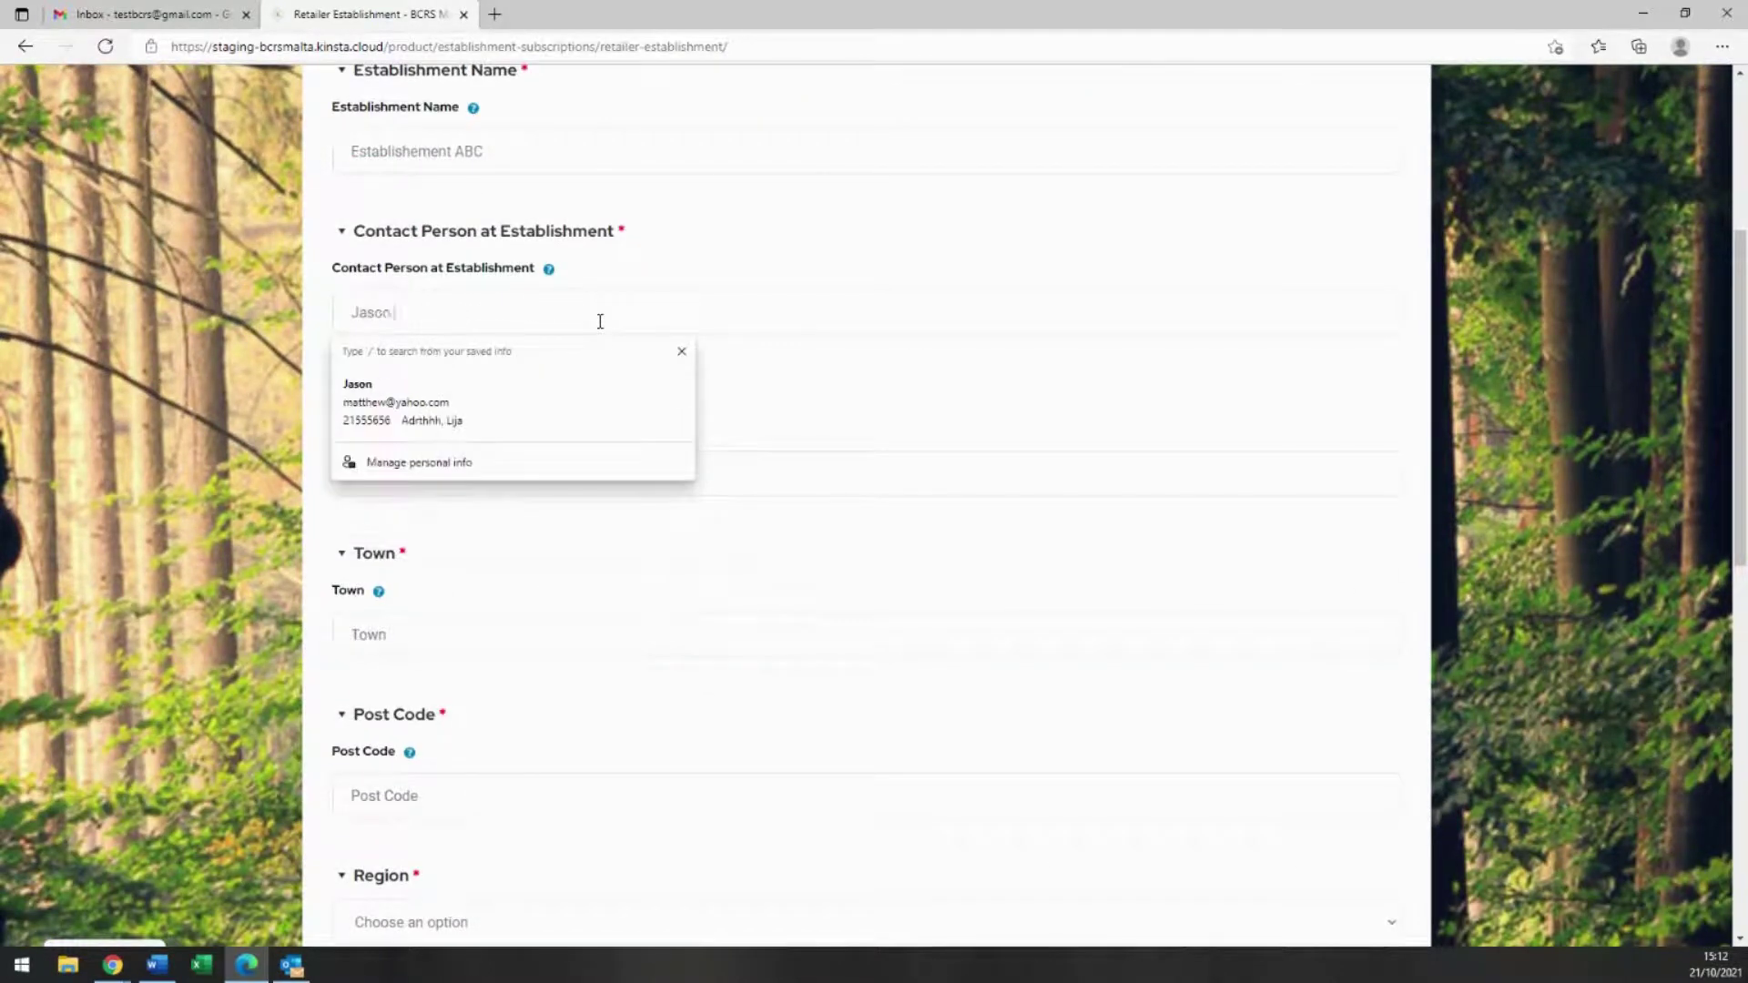
{"action": "type", "text": " Doe"}
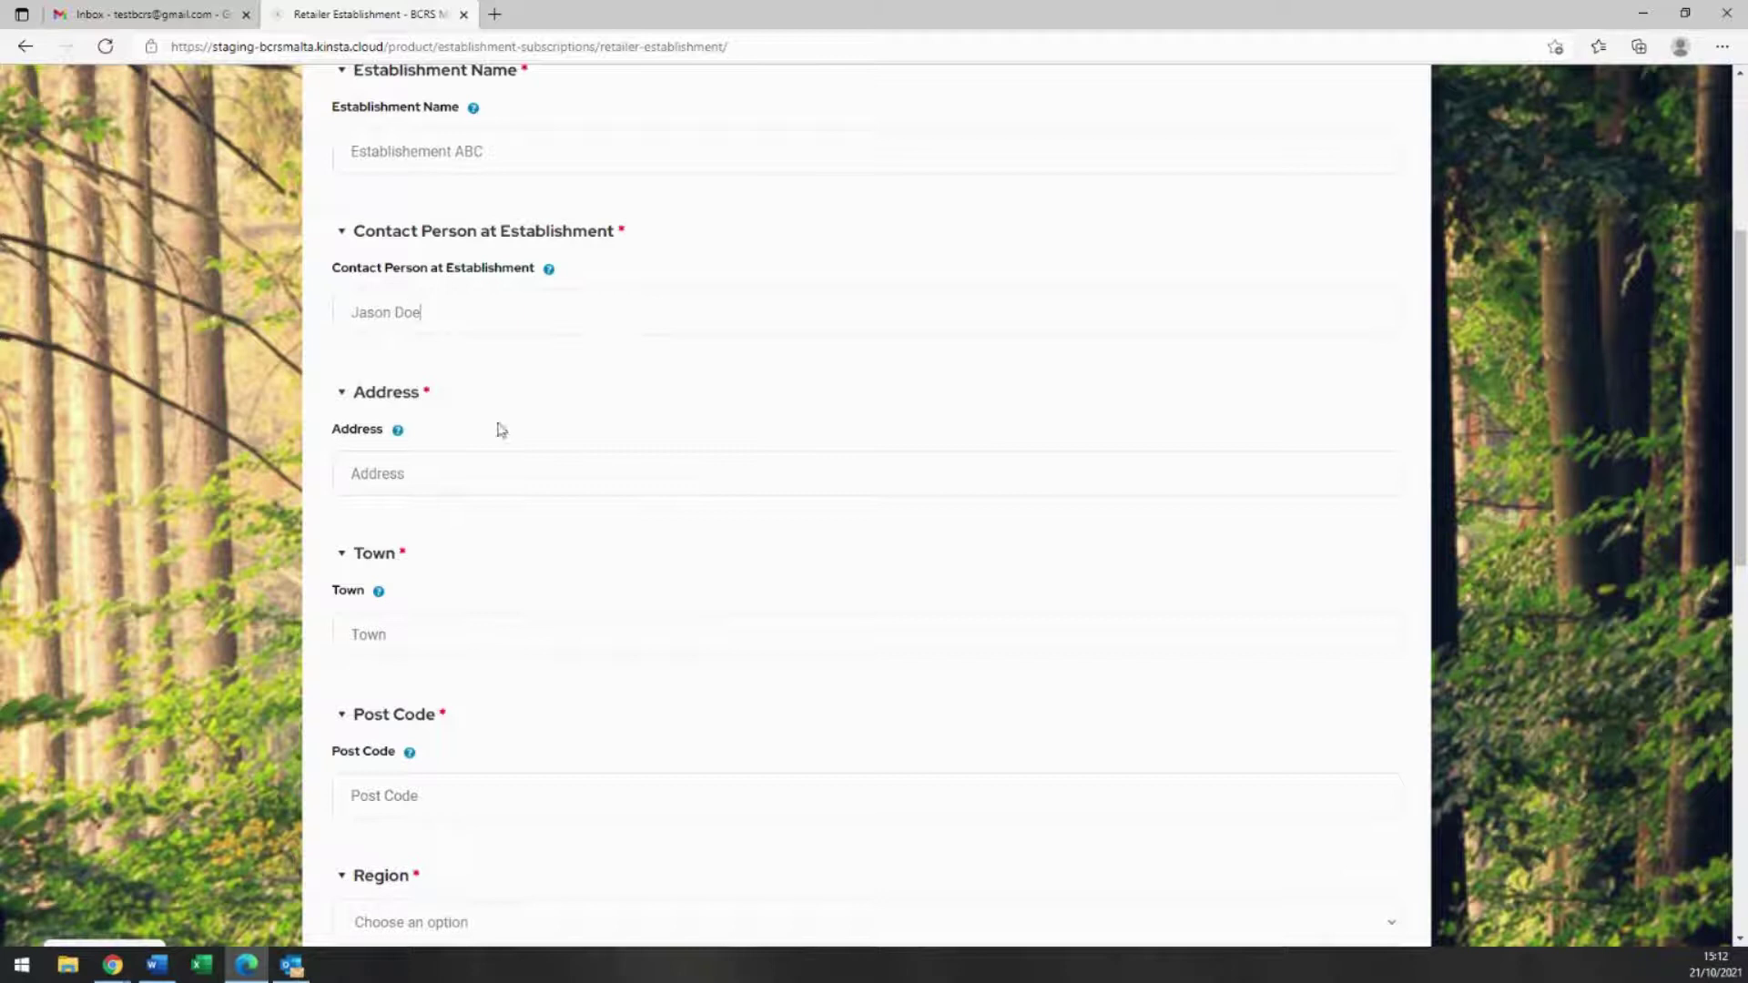
{"action": "left_click", "coordinate": [462, 466]}
{"action": "left_click", "coordinate": [430, 635]}
{"action": "type", "text": "Attard"}
{"action": "scroll", "coordinate": [431, 636], "scroll_direction": "down", "scroll_amount": 3}
{"action": "left_click", "coordinate": [407, 533]}
{"action": "type", "text": "A"}
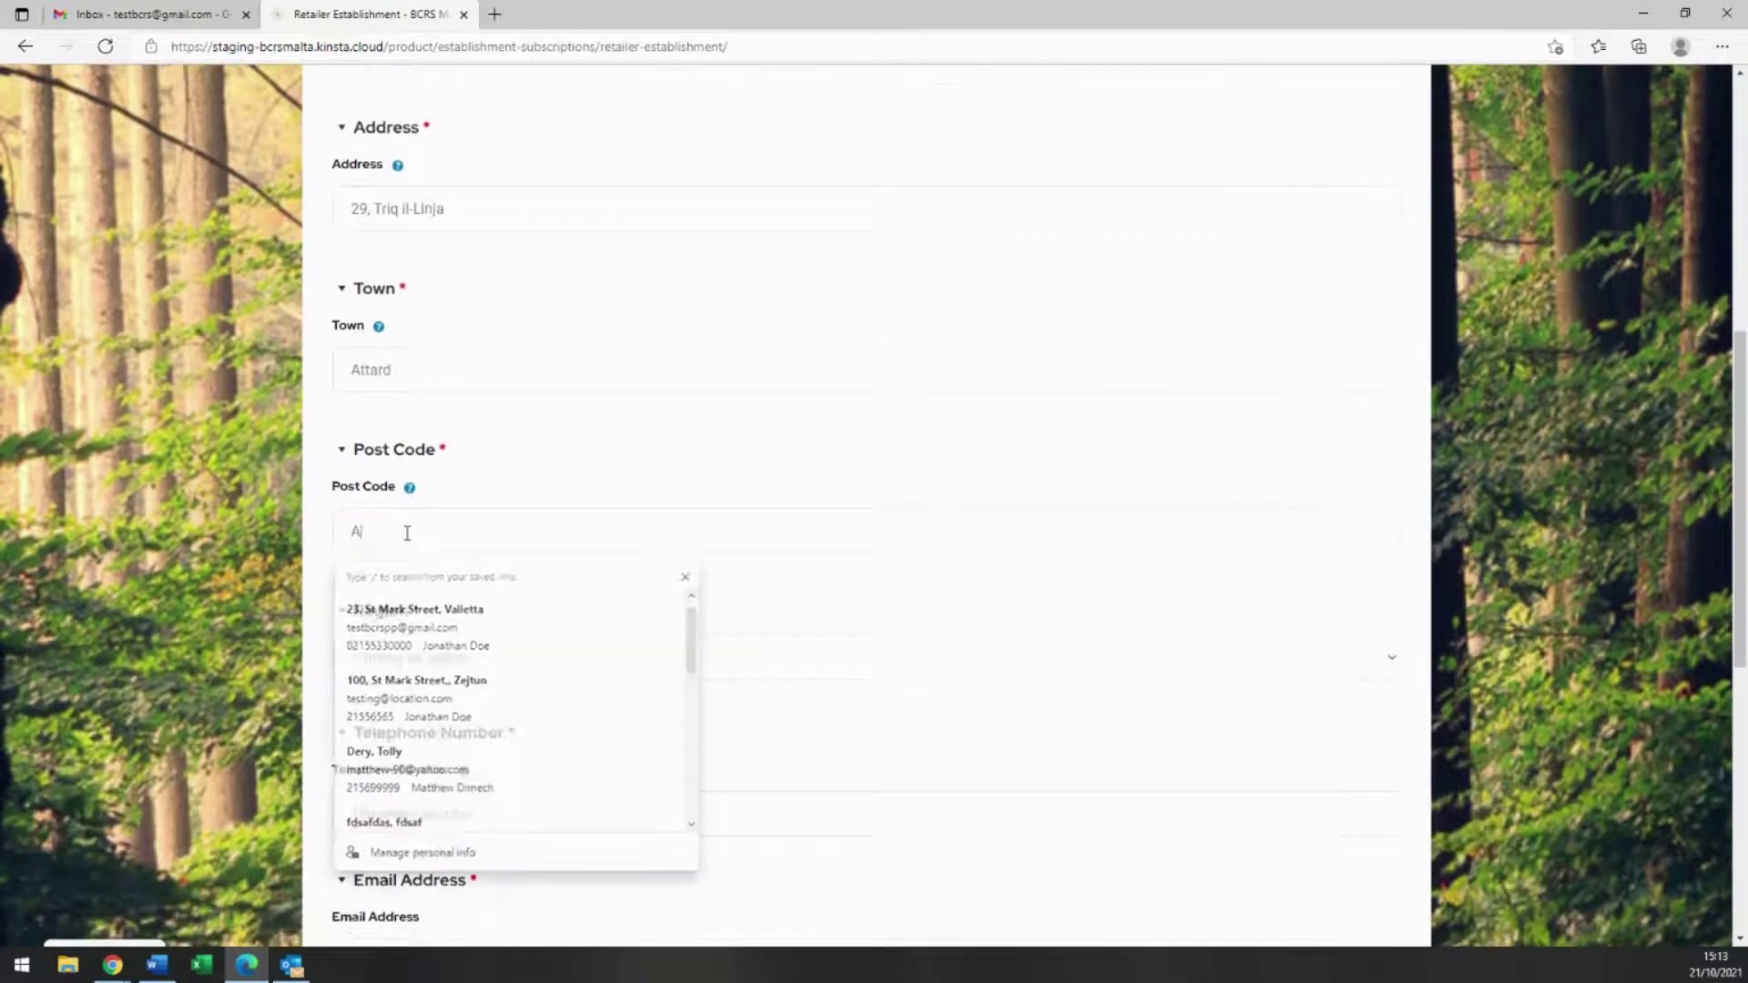
{"action": "type", "text": "TT"}
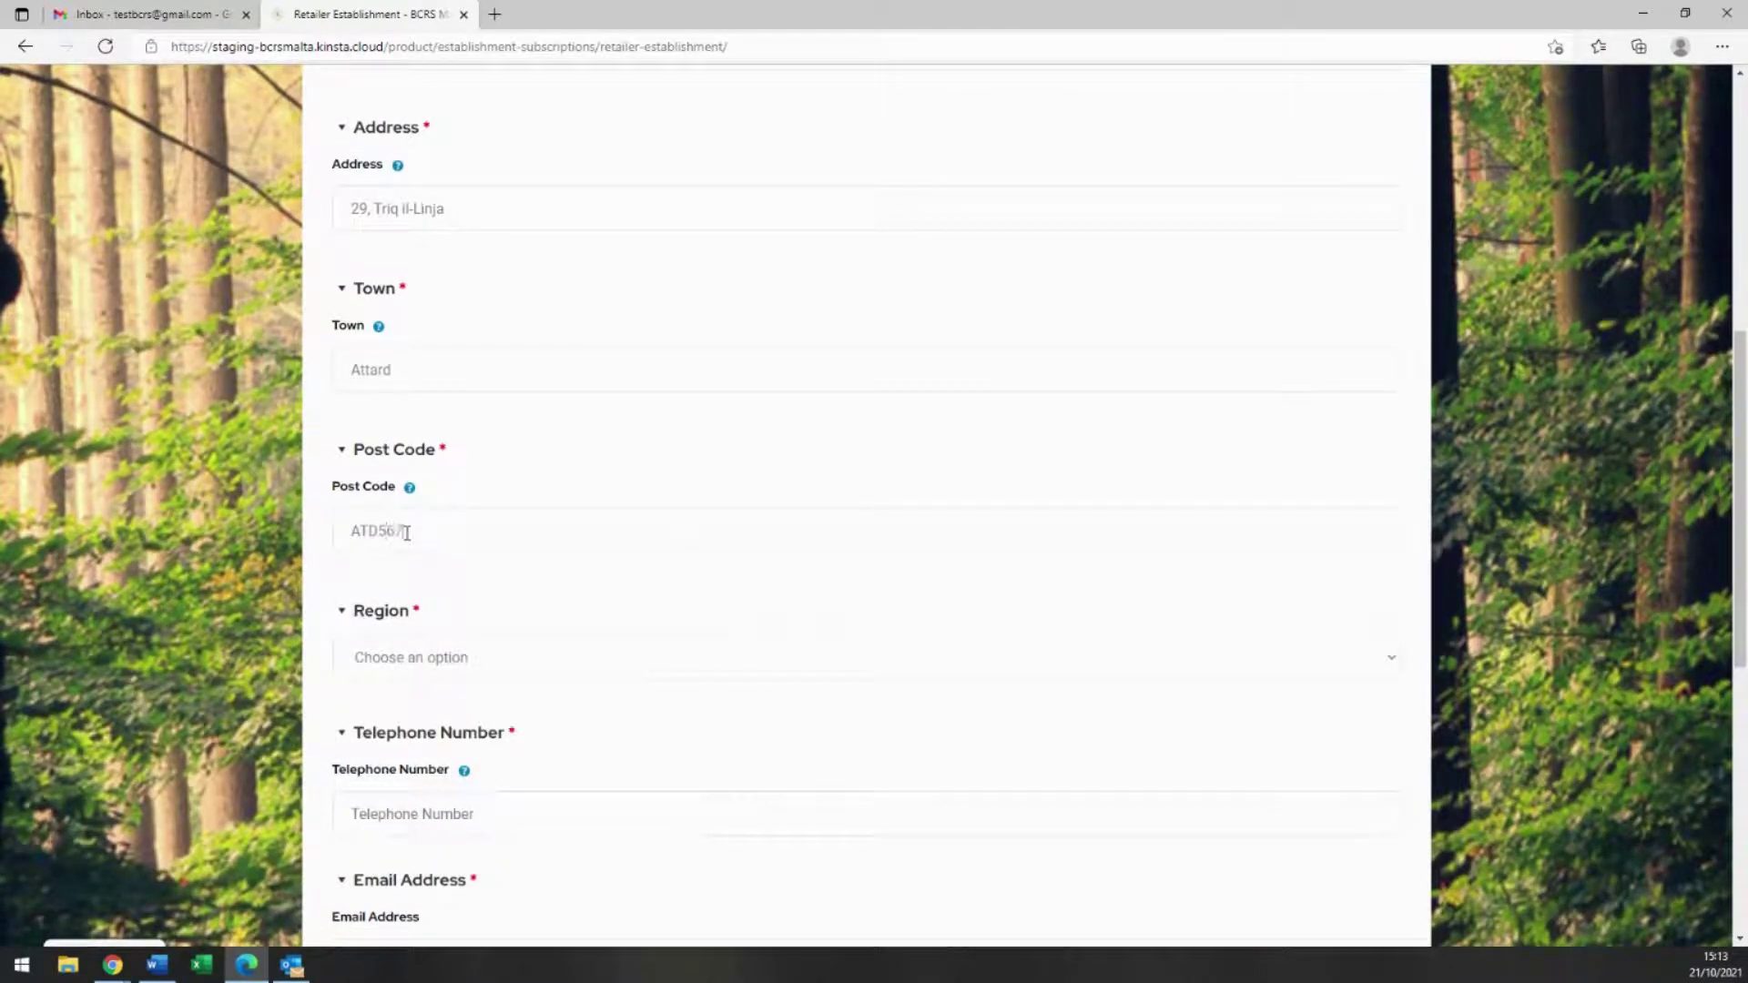
{"action": "scroll", "coordinate": [411, 538], "scroll_direction": "down", "scroll_amount": 1}
{"action": "left_click", "coordinate": [410, 536]}
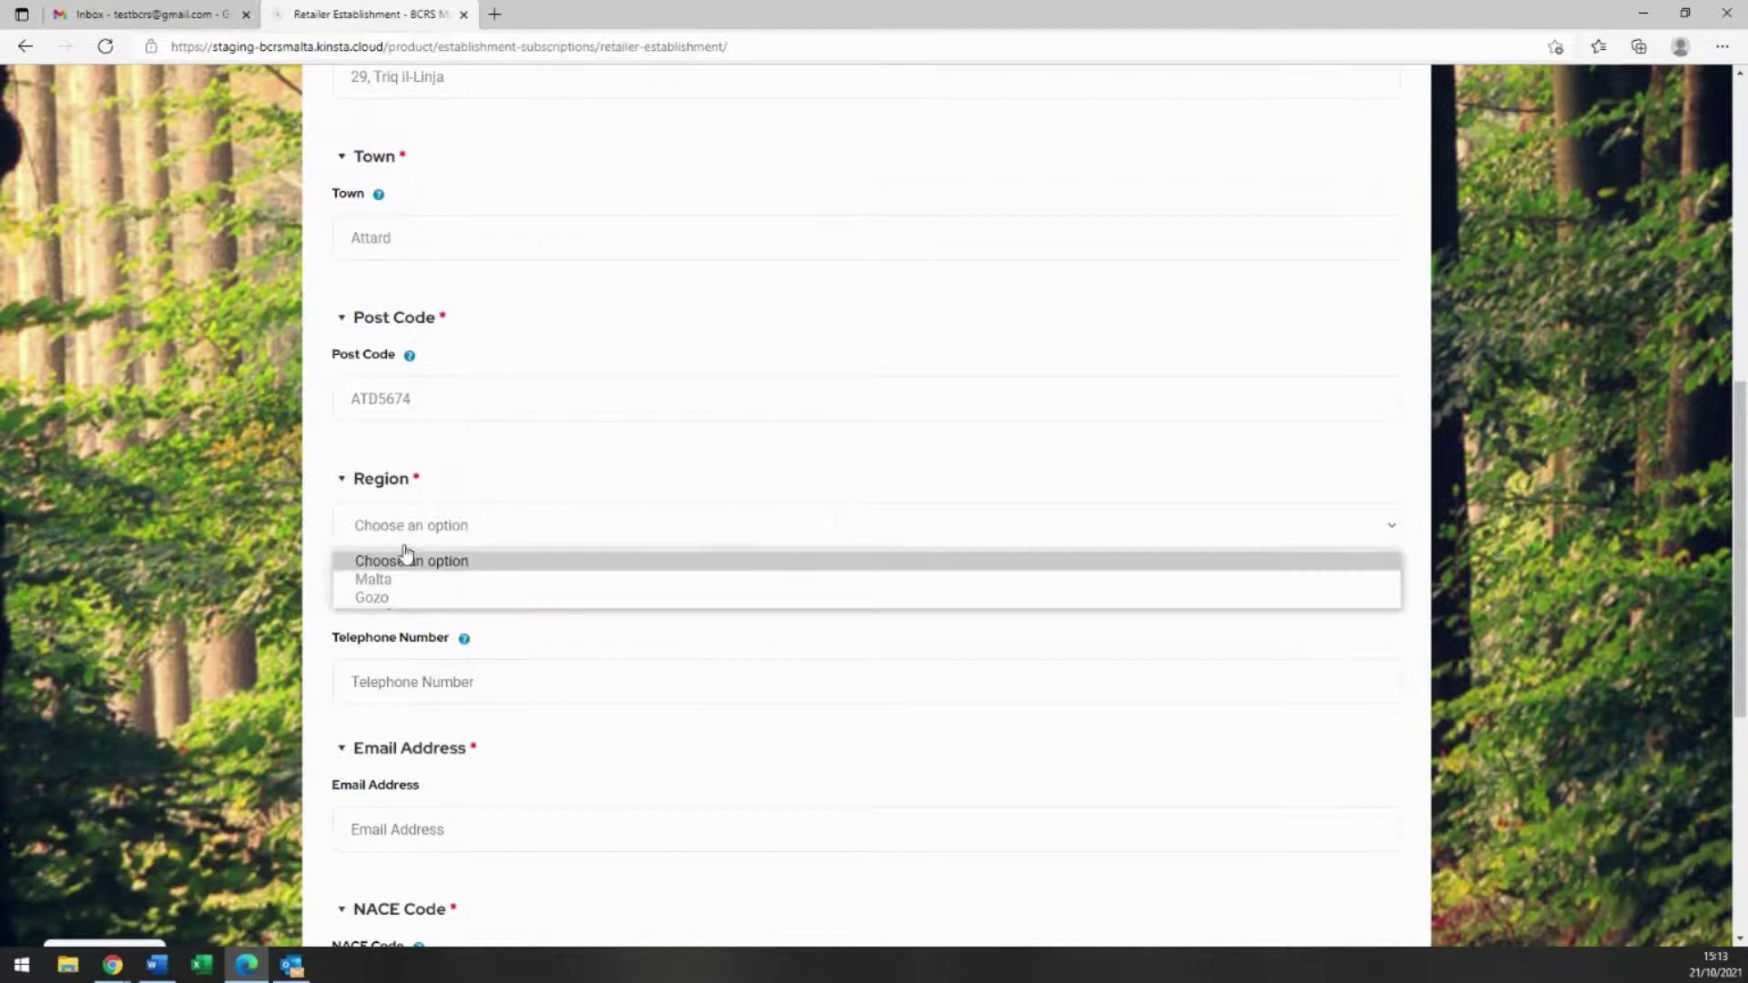
{"action": "left_click", "coordinate": [414, 577]}
Step: Enter the establishment's telephone, e-mail and NACE code 47.20, then subscribe
{"action": "scroll", "coordinate": [431, 633], "scroll_direction": "down", "scroll_amount": 2}
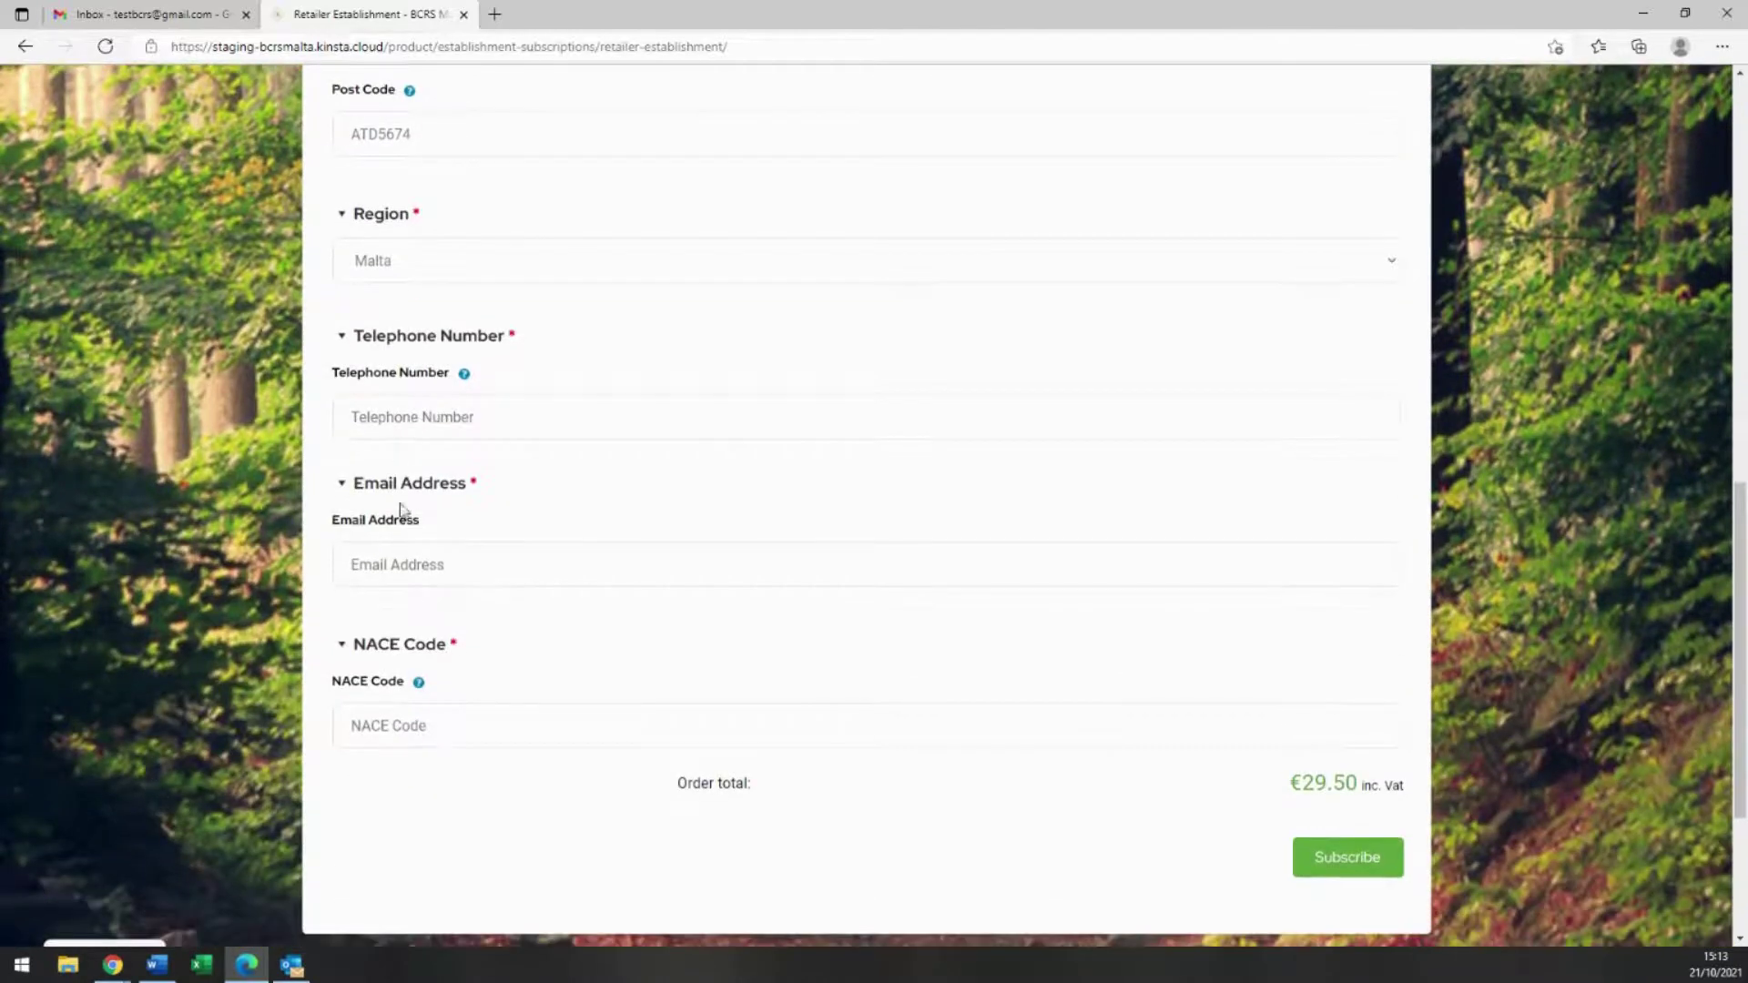
{"action": "left_click", "coordinate": [399, 418]}
{"action": "type", "text": "21334567"}
{"action": "left_click", "coordinate": [408, 564]}
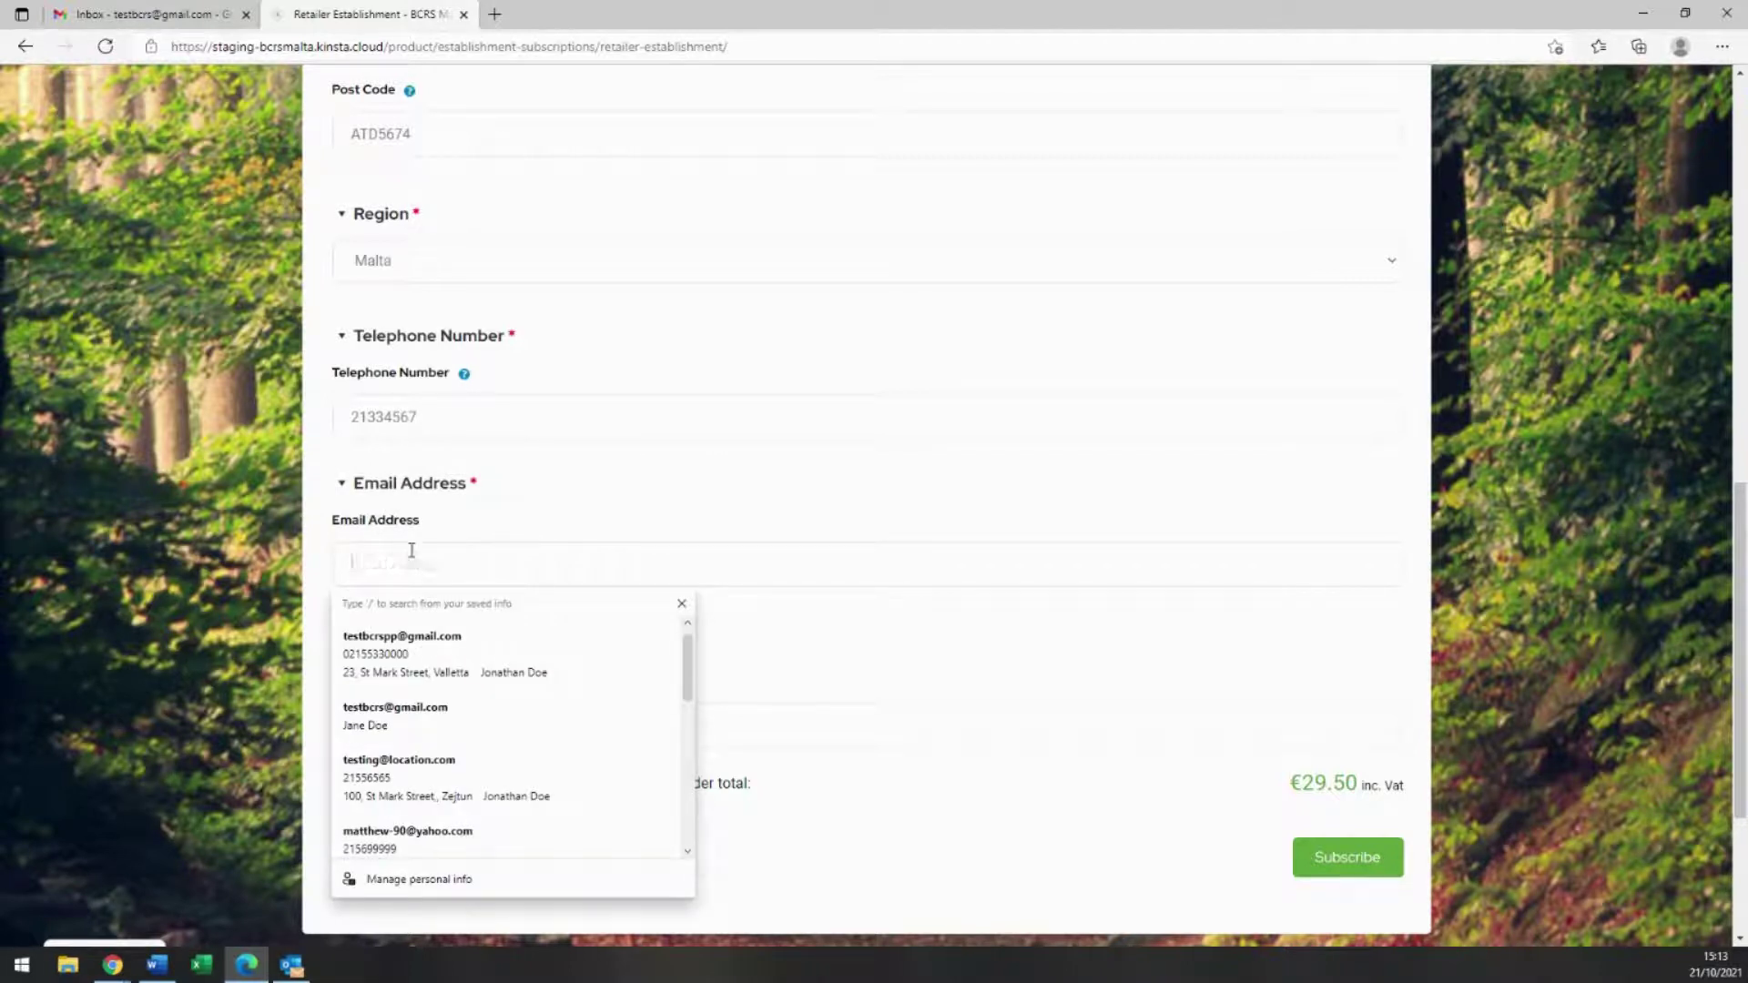
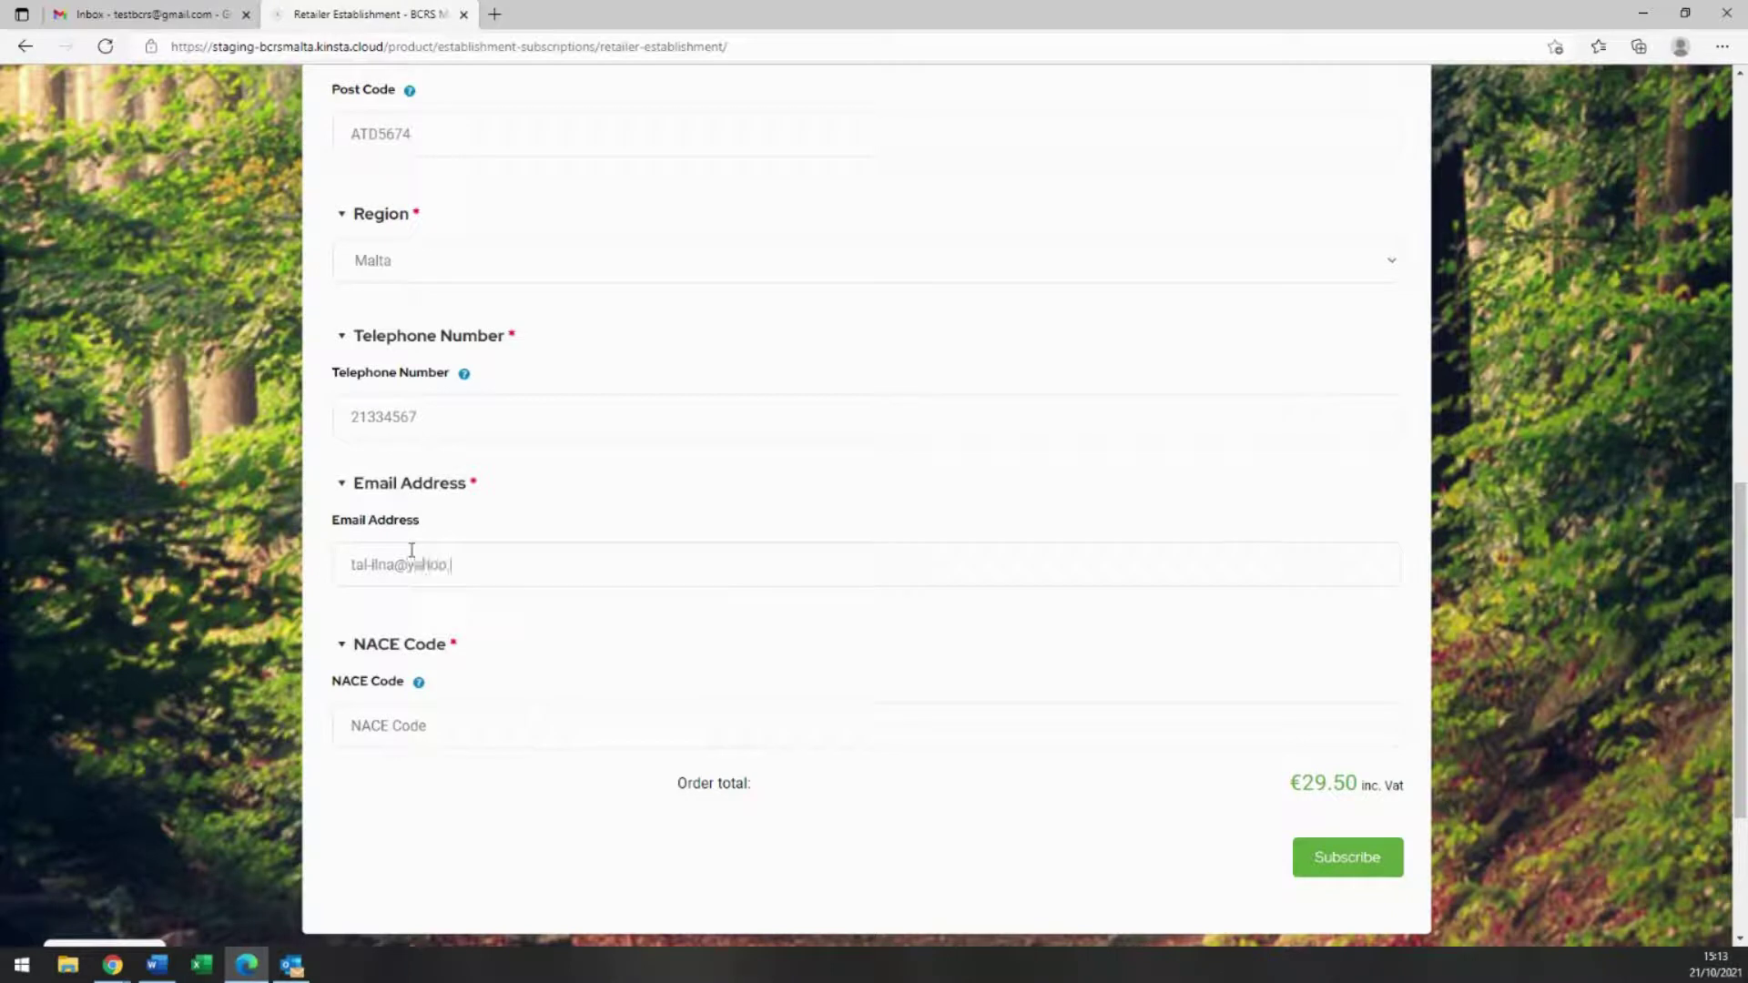
{"action": "type", "text": "47.20"}
{"action": "left_click", "coordinate": [1331, 860]}
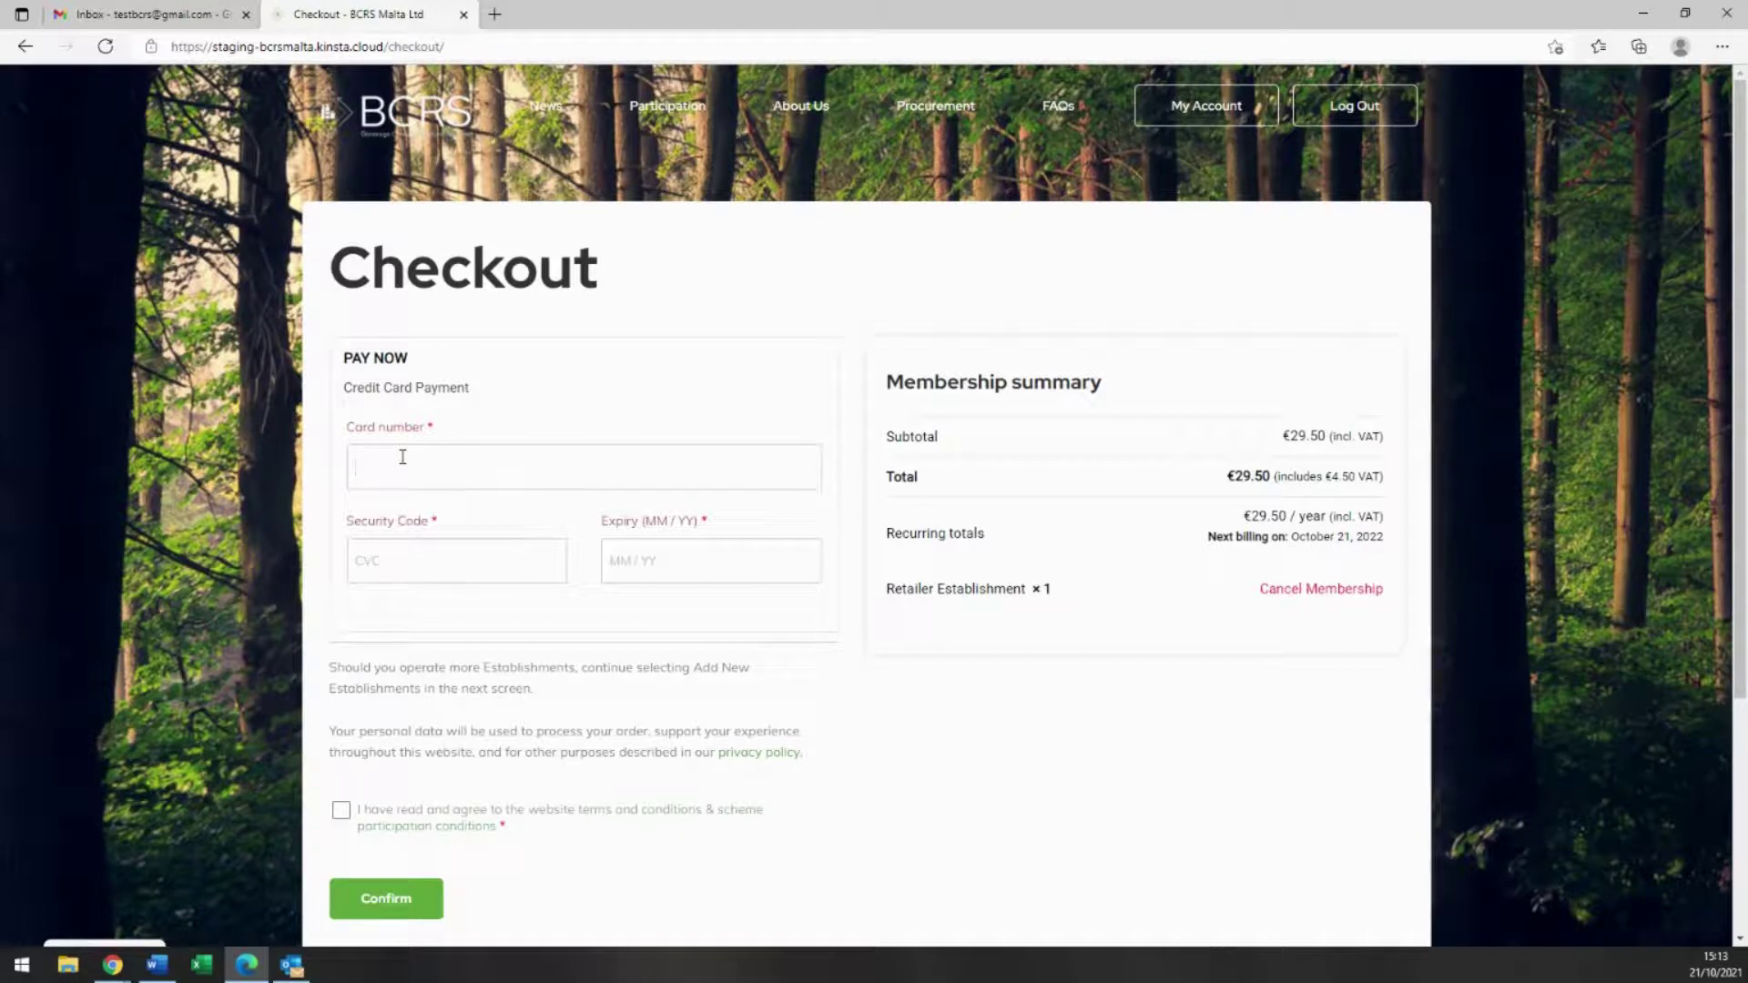
Step: Pay the €29.50 order with card number, CVC and expiry, accepting the terms
{"action": "type", "text": "4000 0000 0000 2701"}
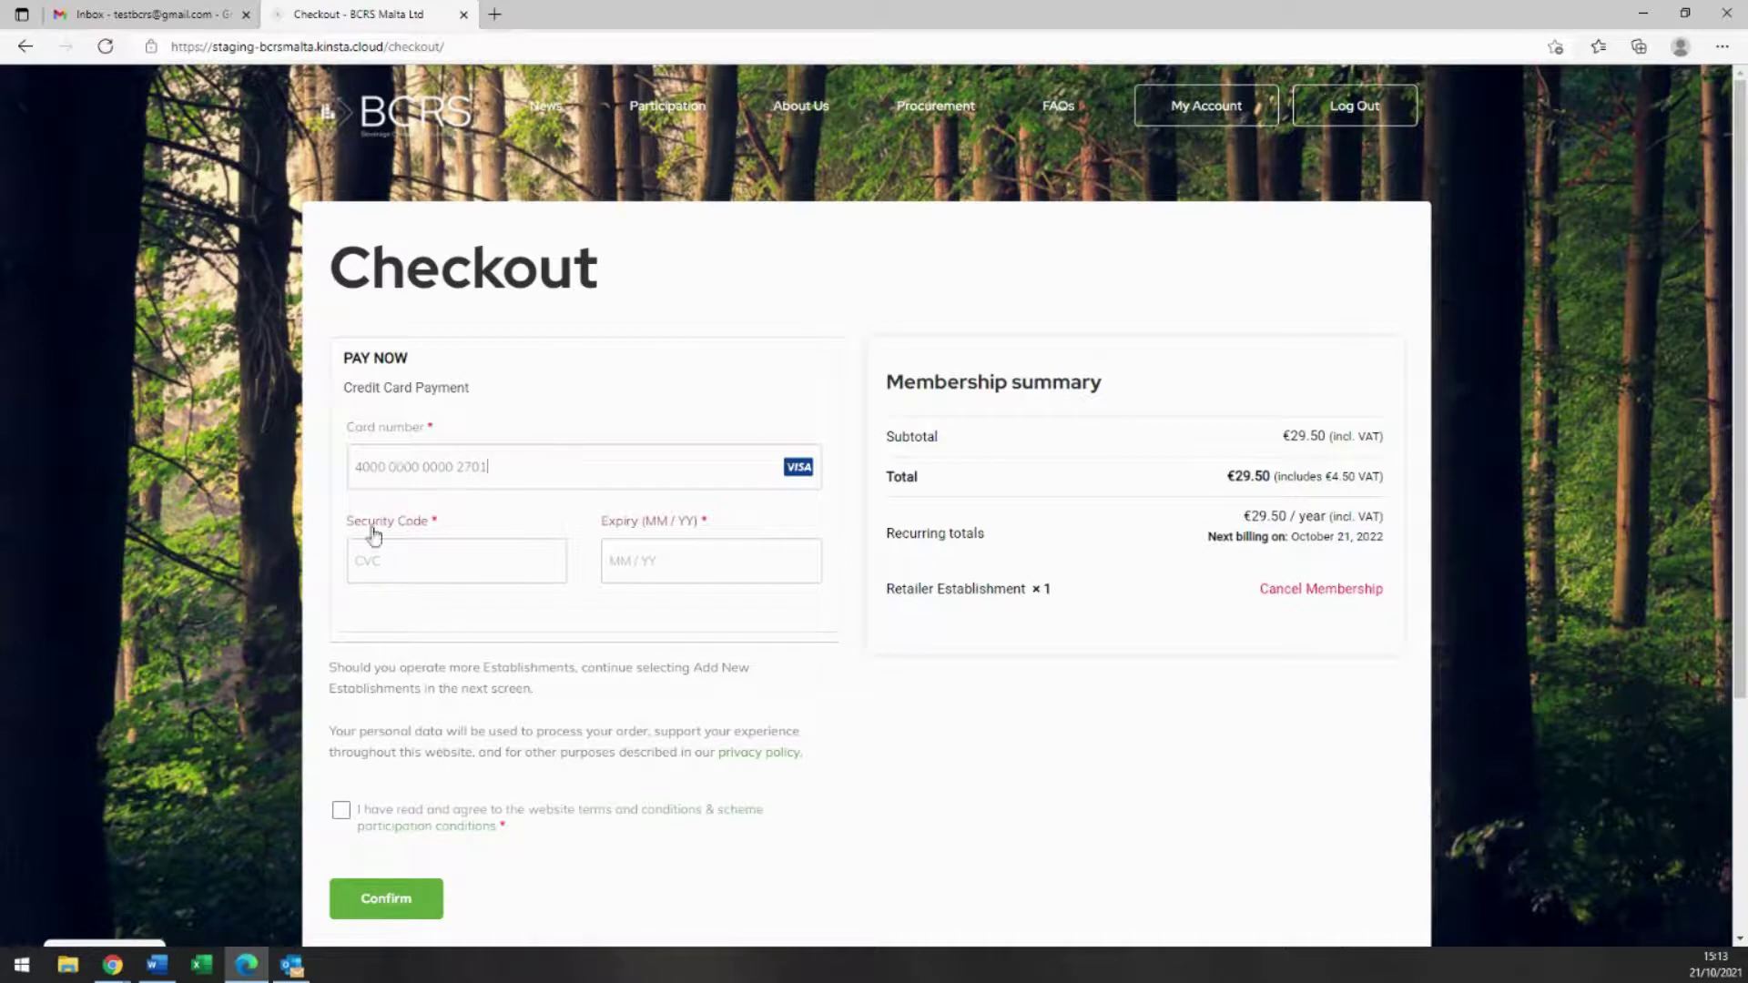
{"action": "left_click", "coordinate": [372, 560]}
{"action": "type", "text": "123"}
{"action": "left_click", "coordinate": [627, 563]}
{"action": "type", "text": "1224"}
{"action": "left_click", "coordinate": [342, 809]}
{"action": "scroll", "coordinate": [319, 799], "scroll_direction": "down", "scroll_amount": 1}
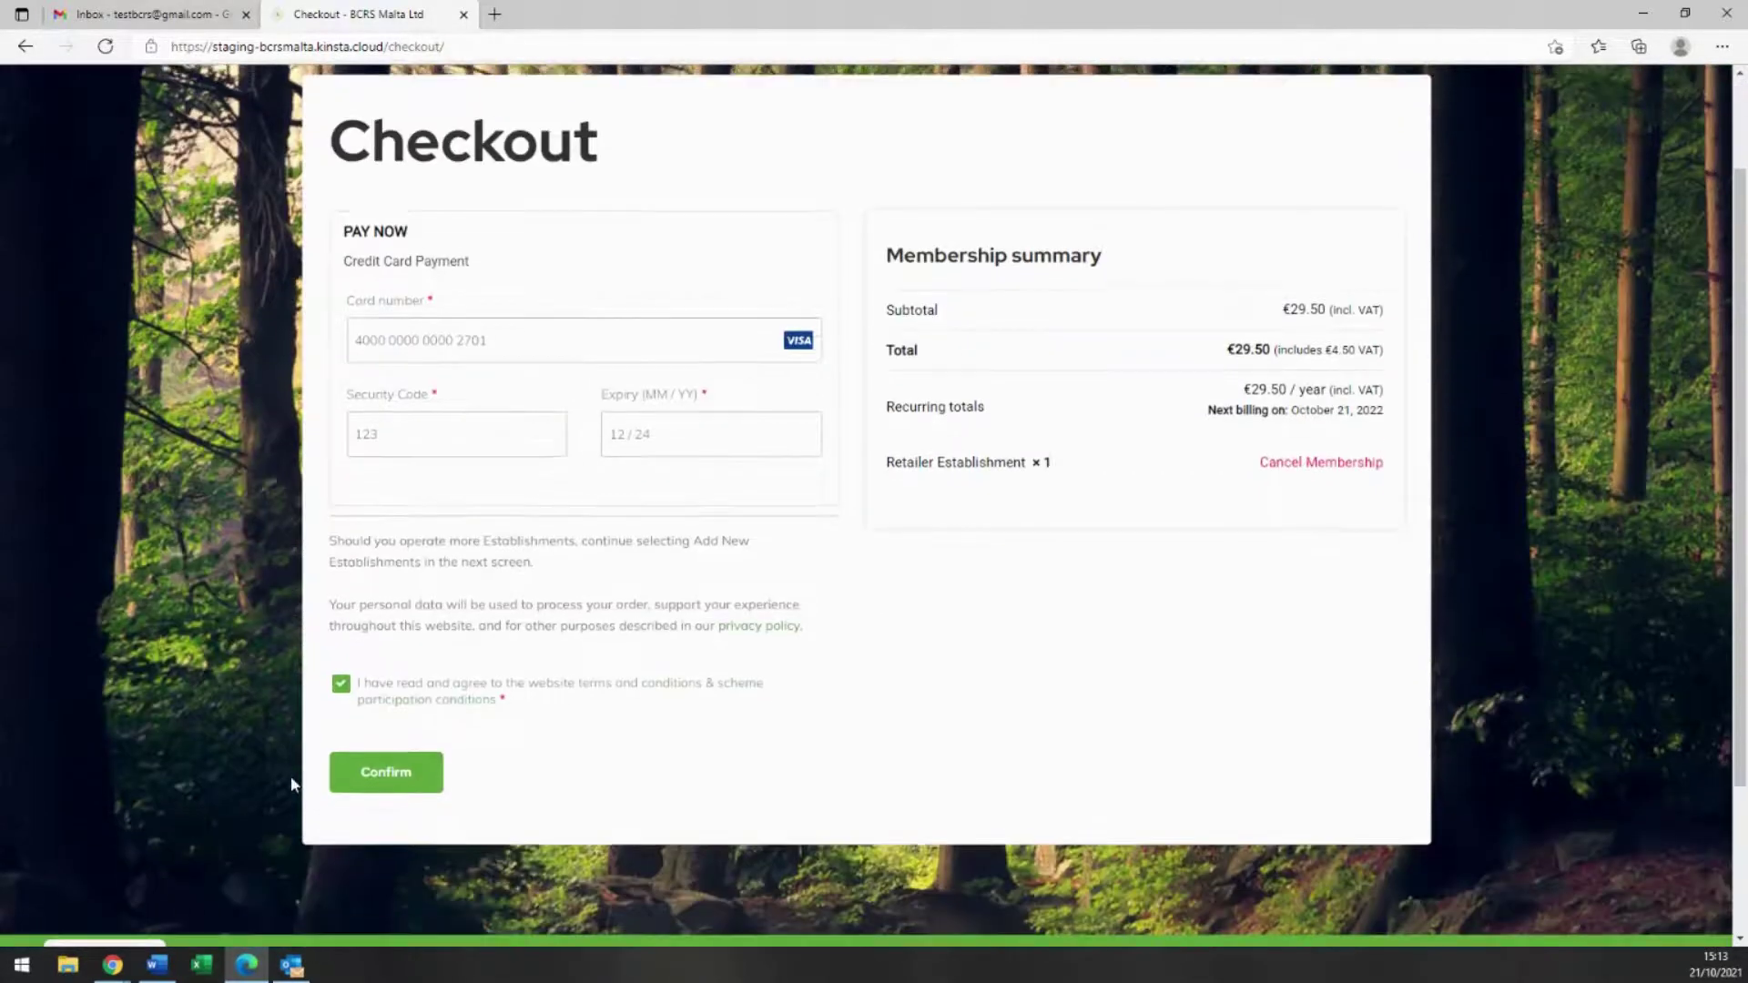
{"action": "left_click", "coordinate": [392, 783]}
{"action": "left_click", "coordinate": [395, 789]}
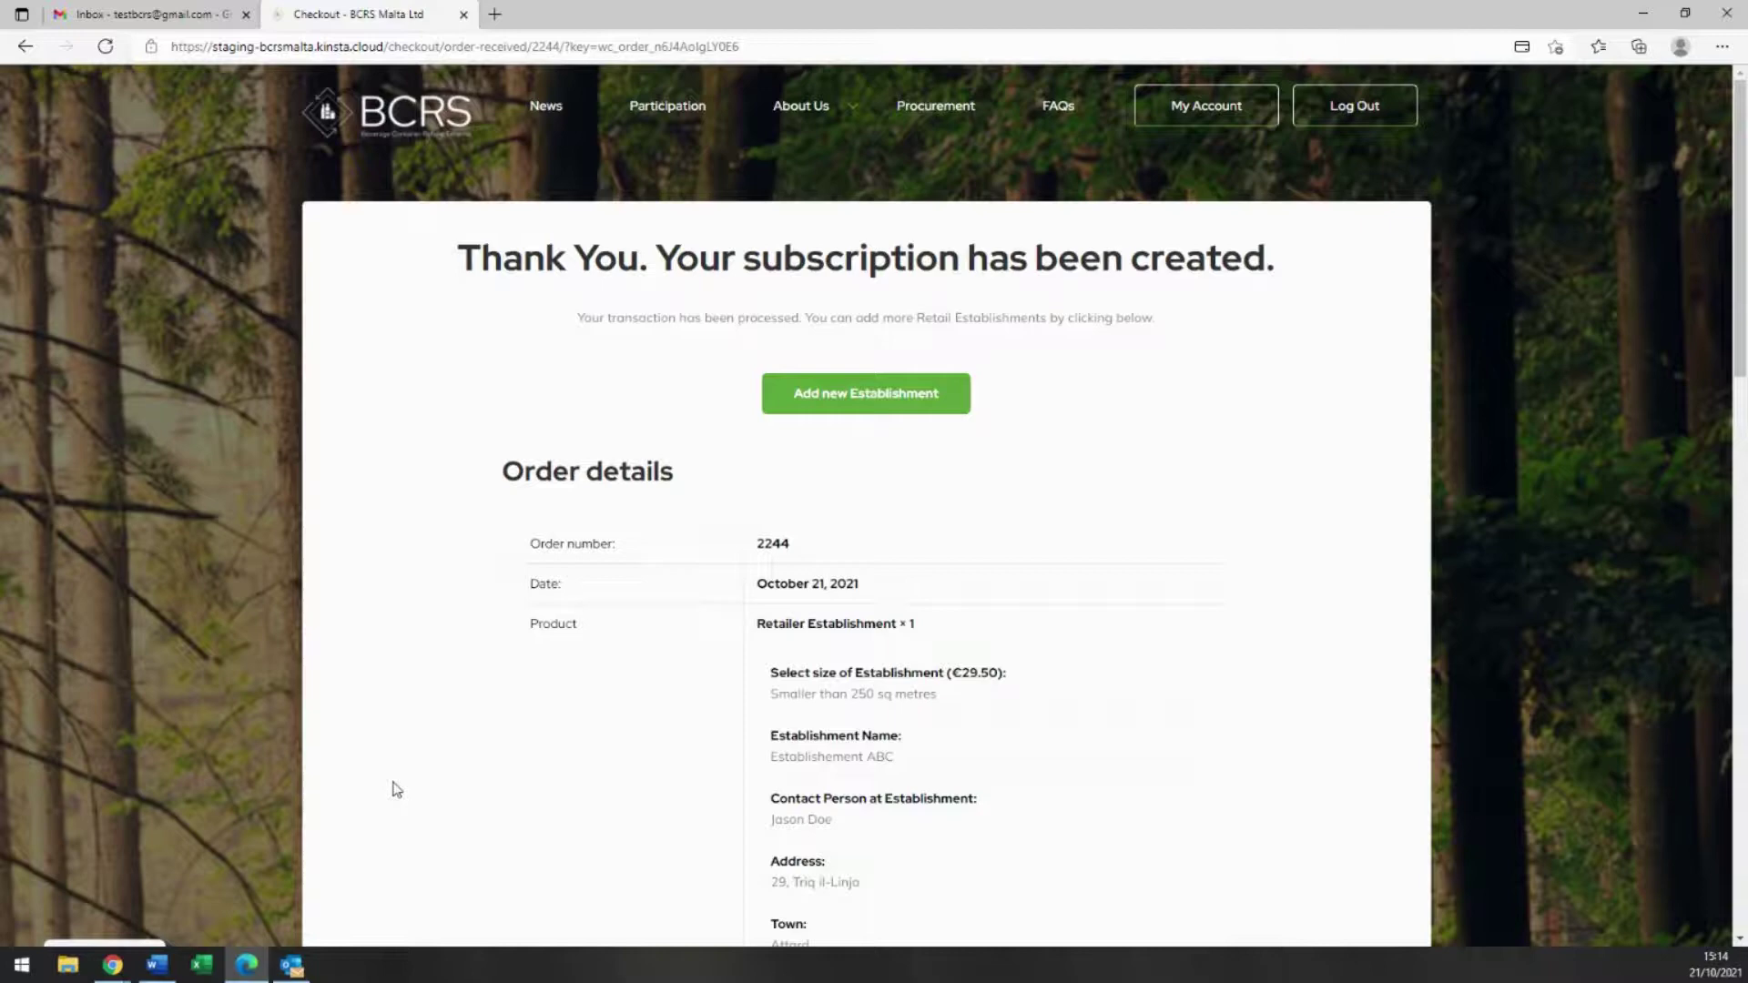
{"action": "scroll", "coordinate": [616, 702], "scroll_direction": "down", "scroll_amount": 4}
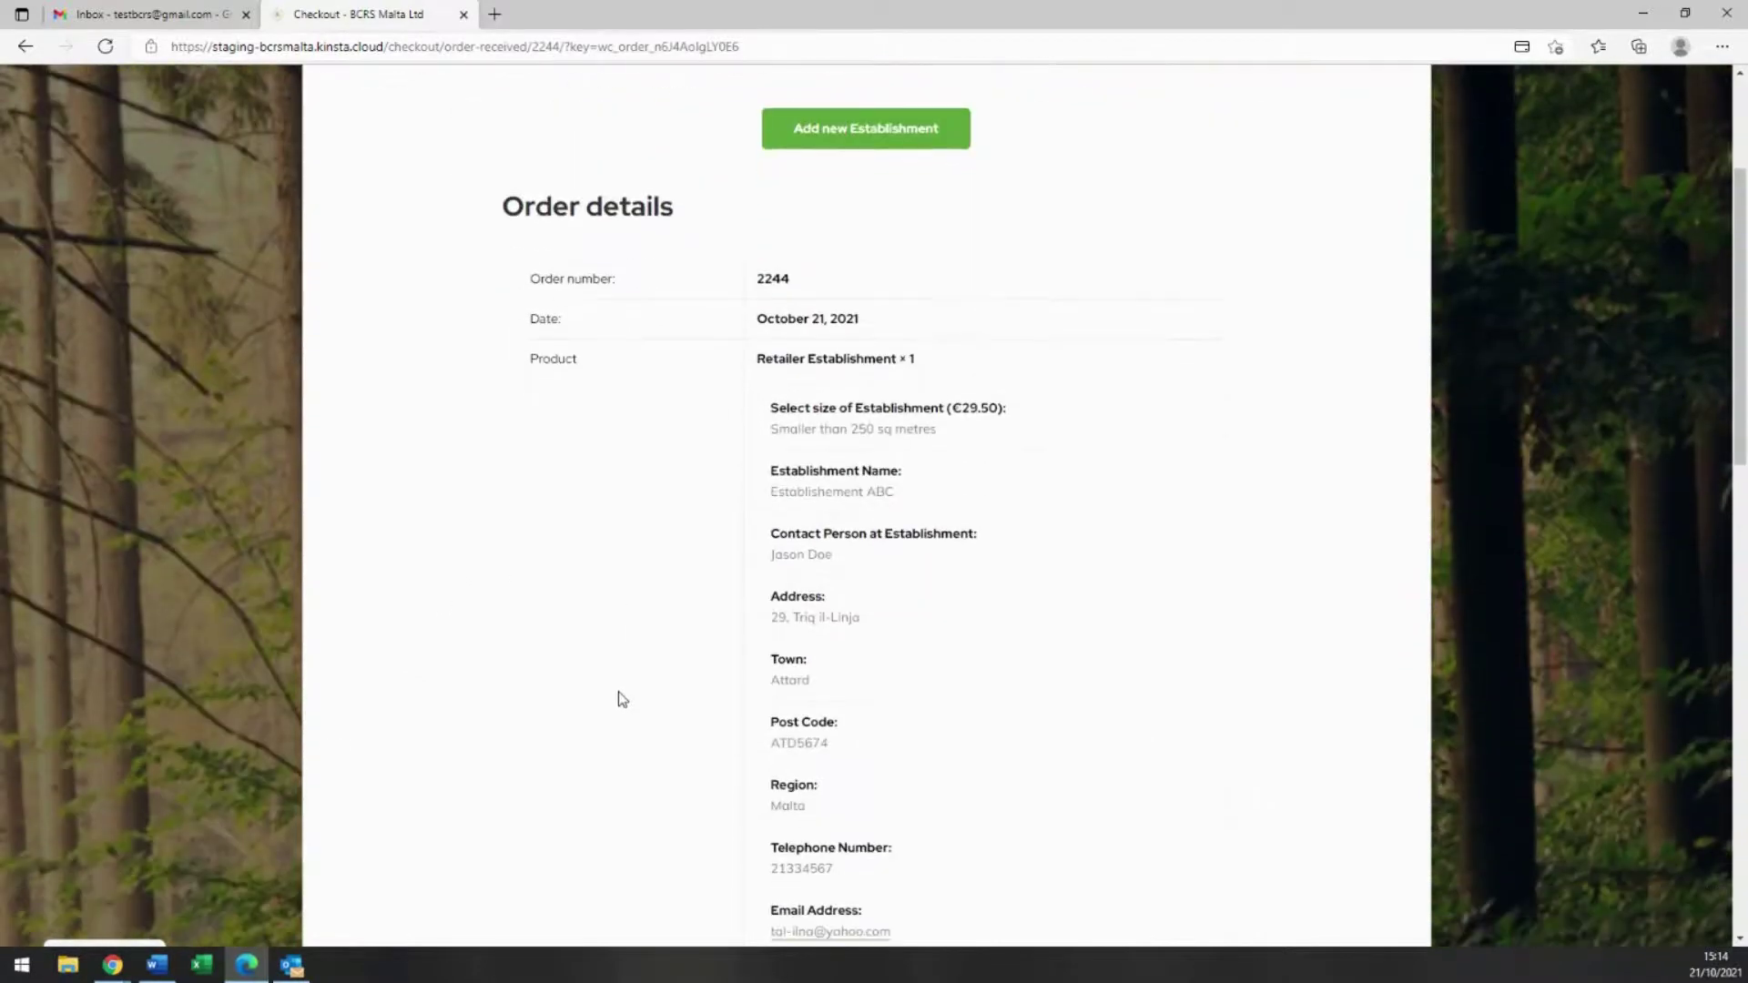
{"action": "scroll", "coordinate": [618, 699], "scroll_direction": "down", "scroll_amount": 7}
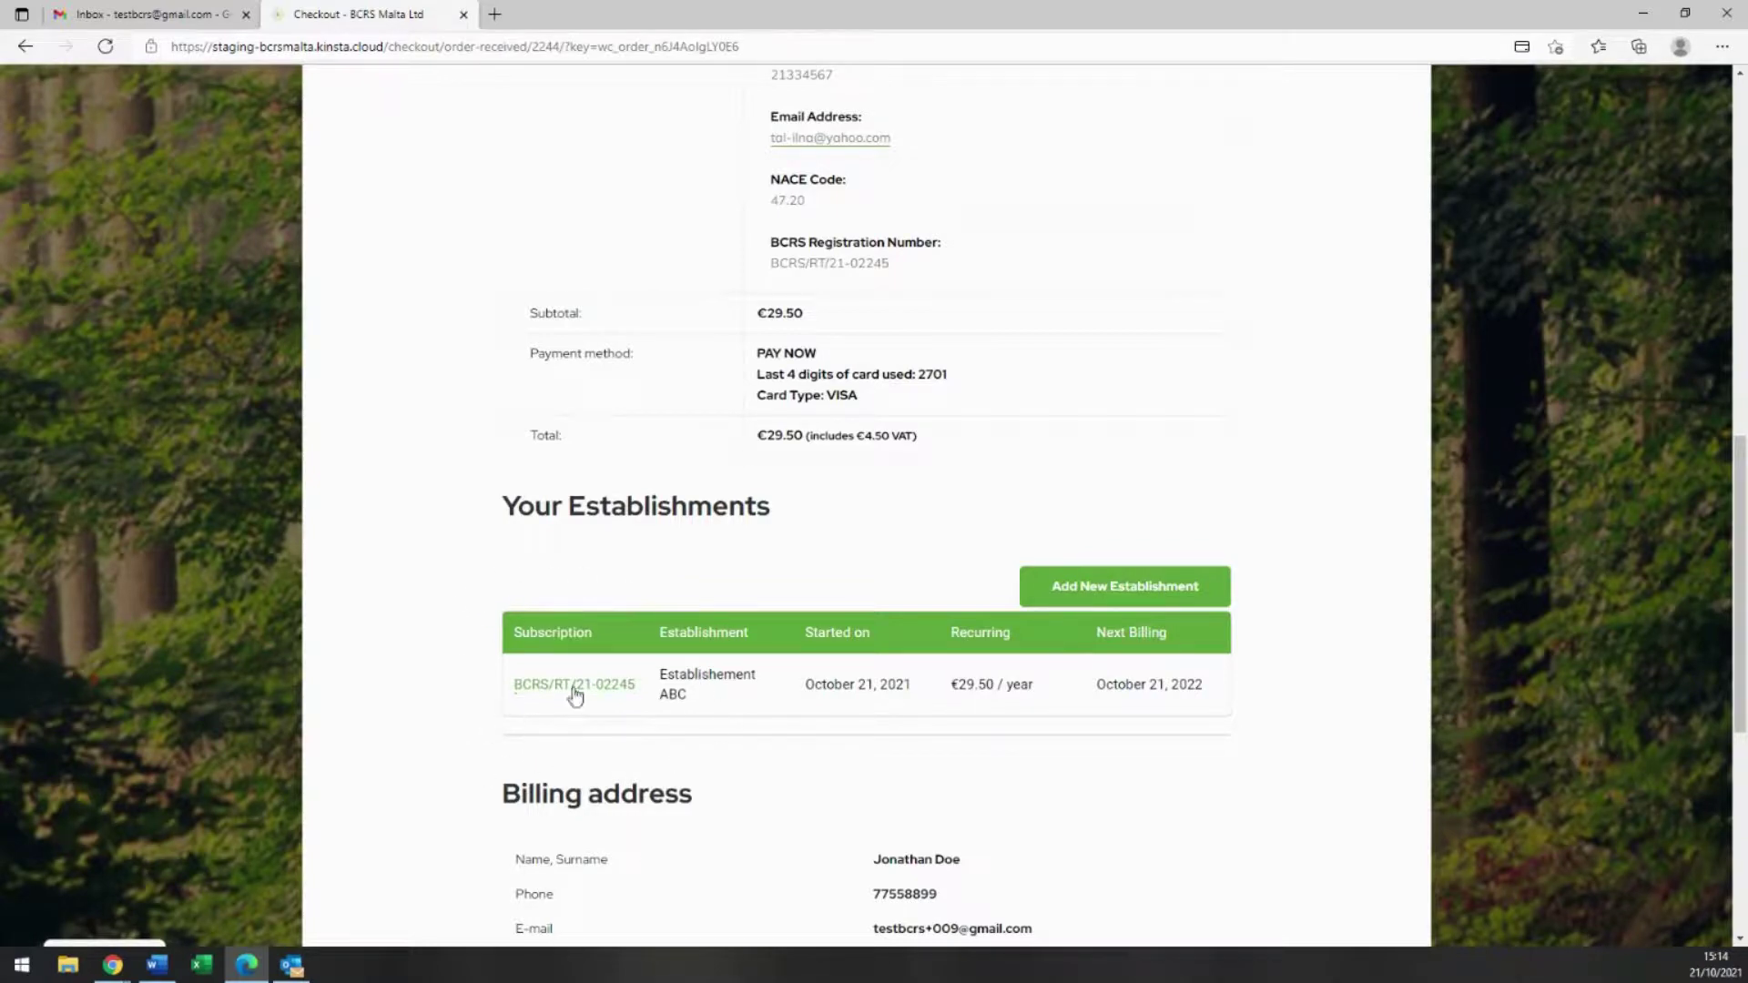
{"action": "scroll", "coordinate": [687, 589], "scroll_direction": "up", "scroll_amount": 8}
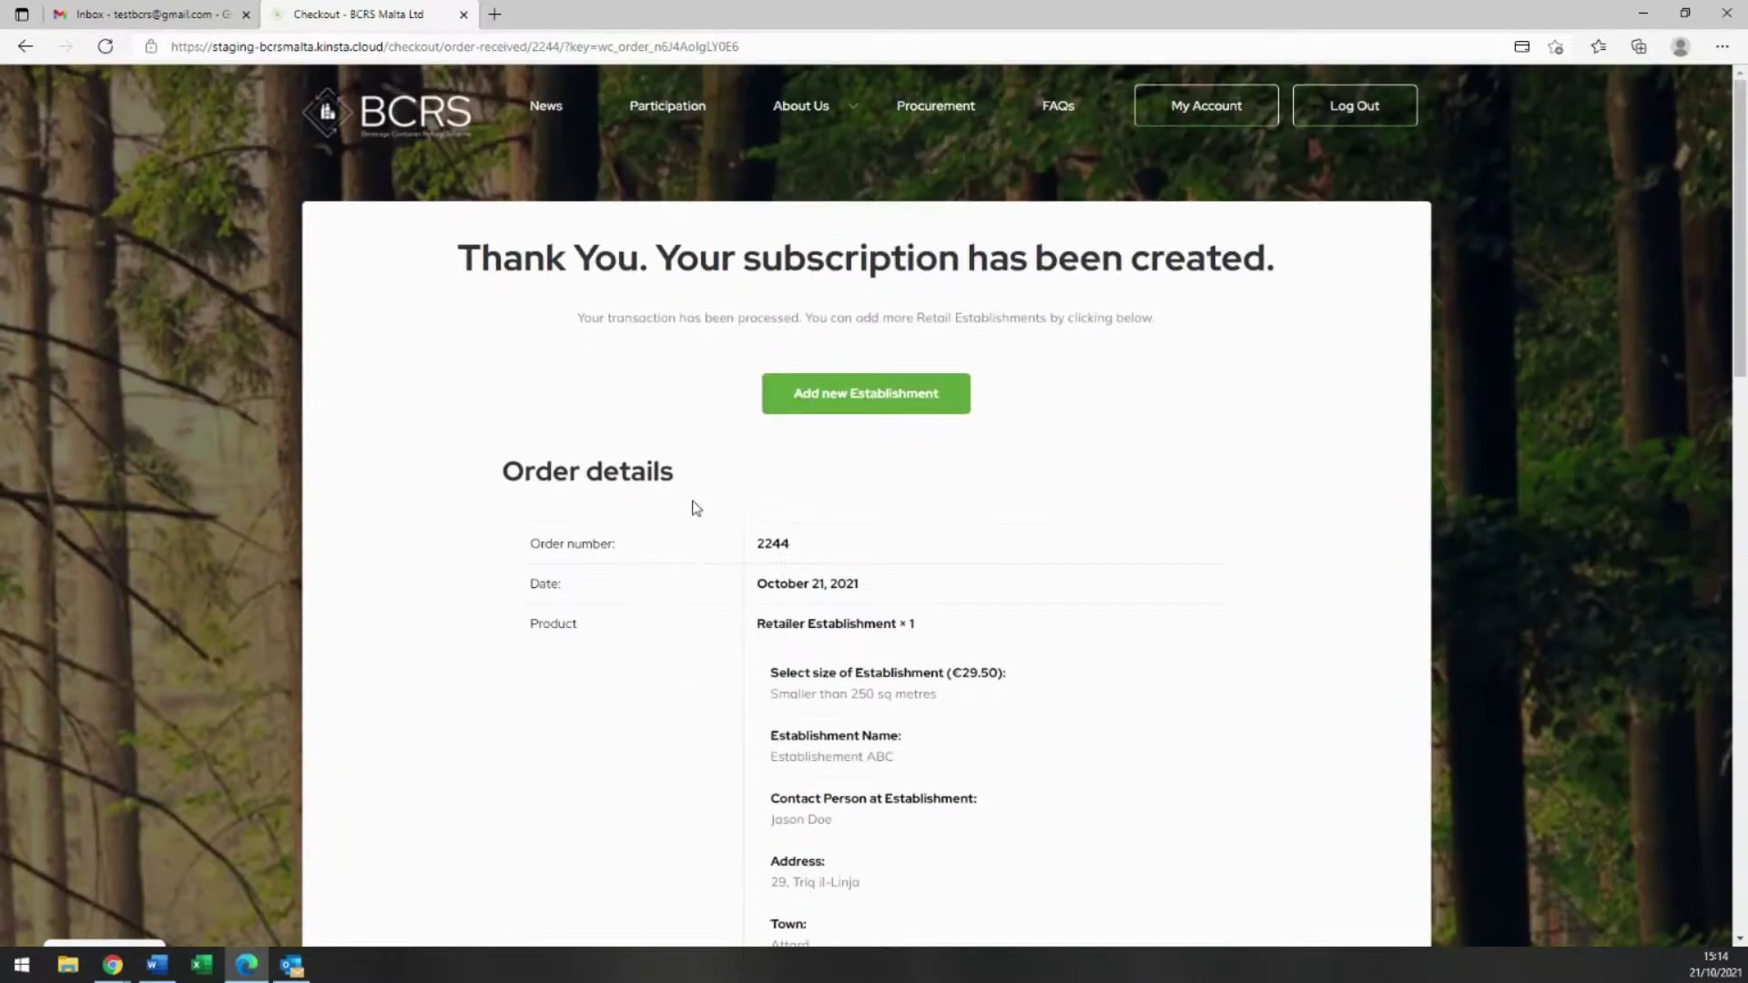
Step: Read the establishment's order-received email in Gmail, then go back to the refreshed inbox
{"action": "left_click", "coordinate": [201, 16]}
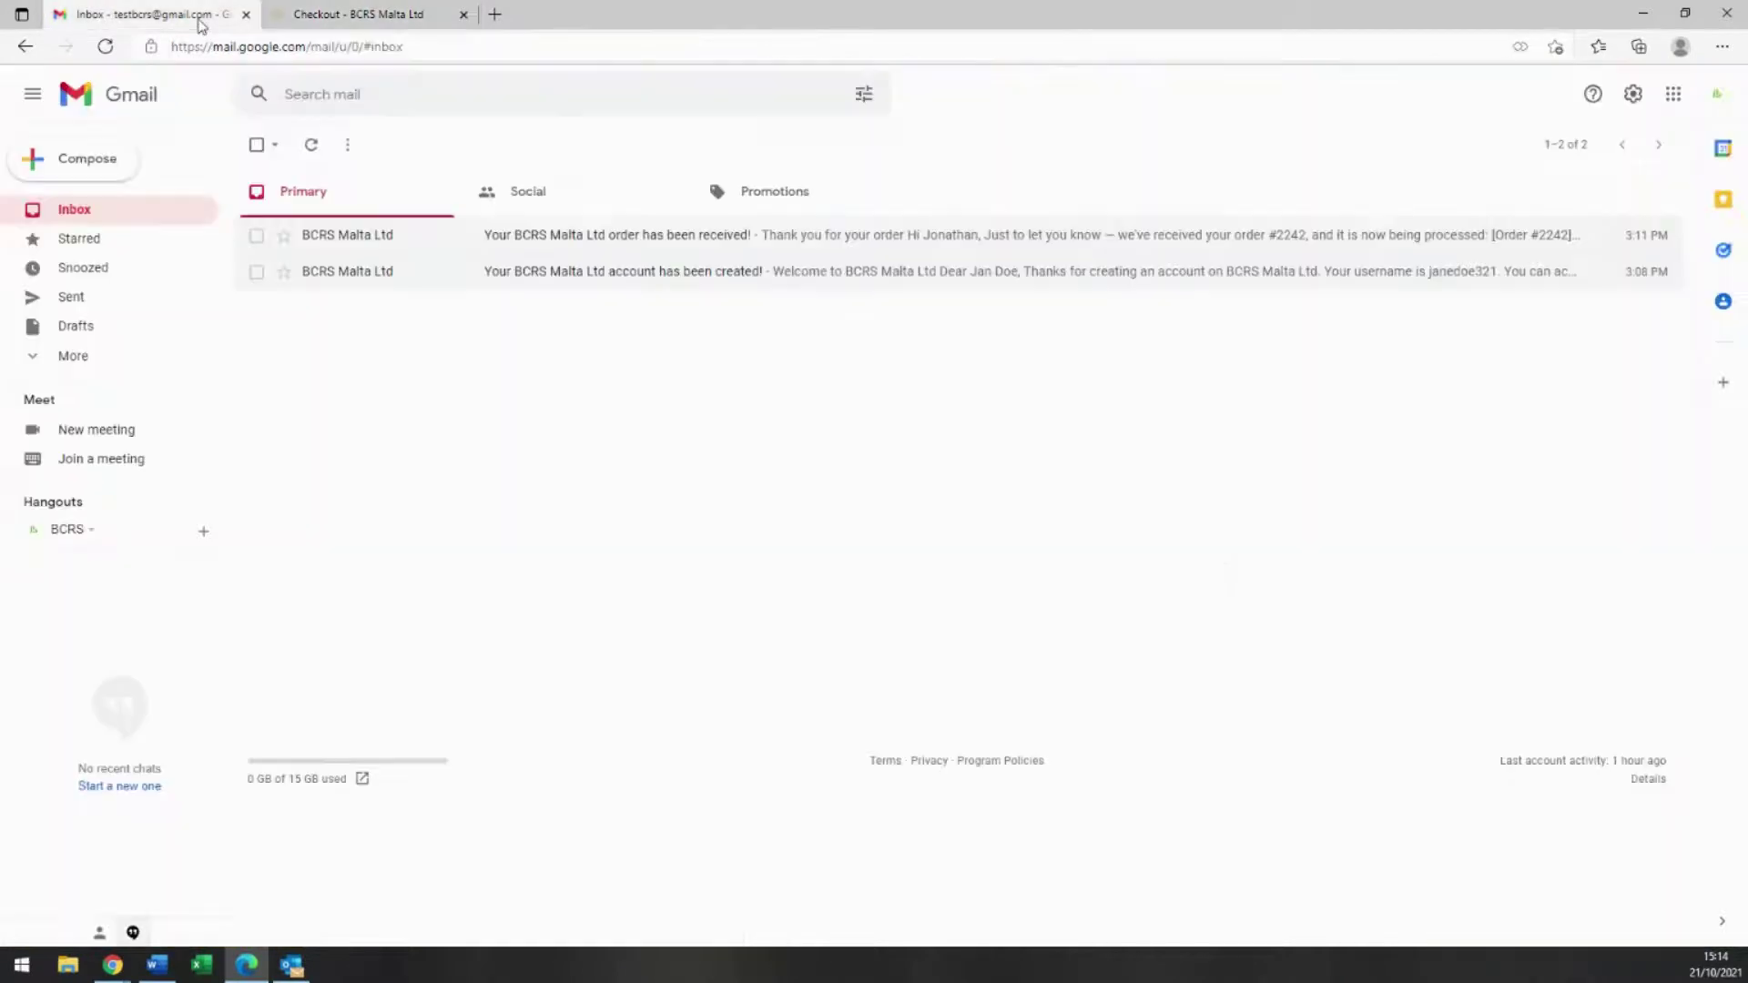
{"action": "left_click", "coordinate": [76, 213]}
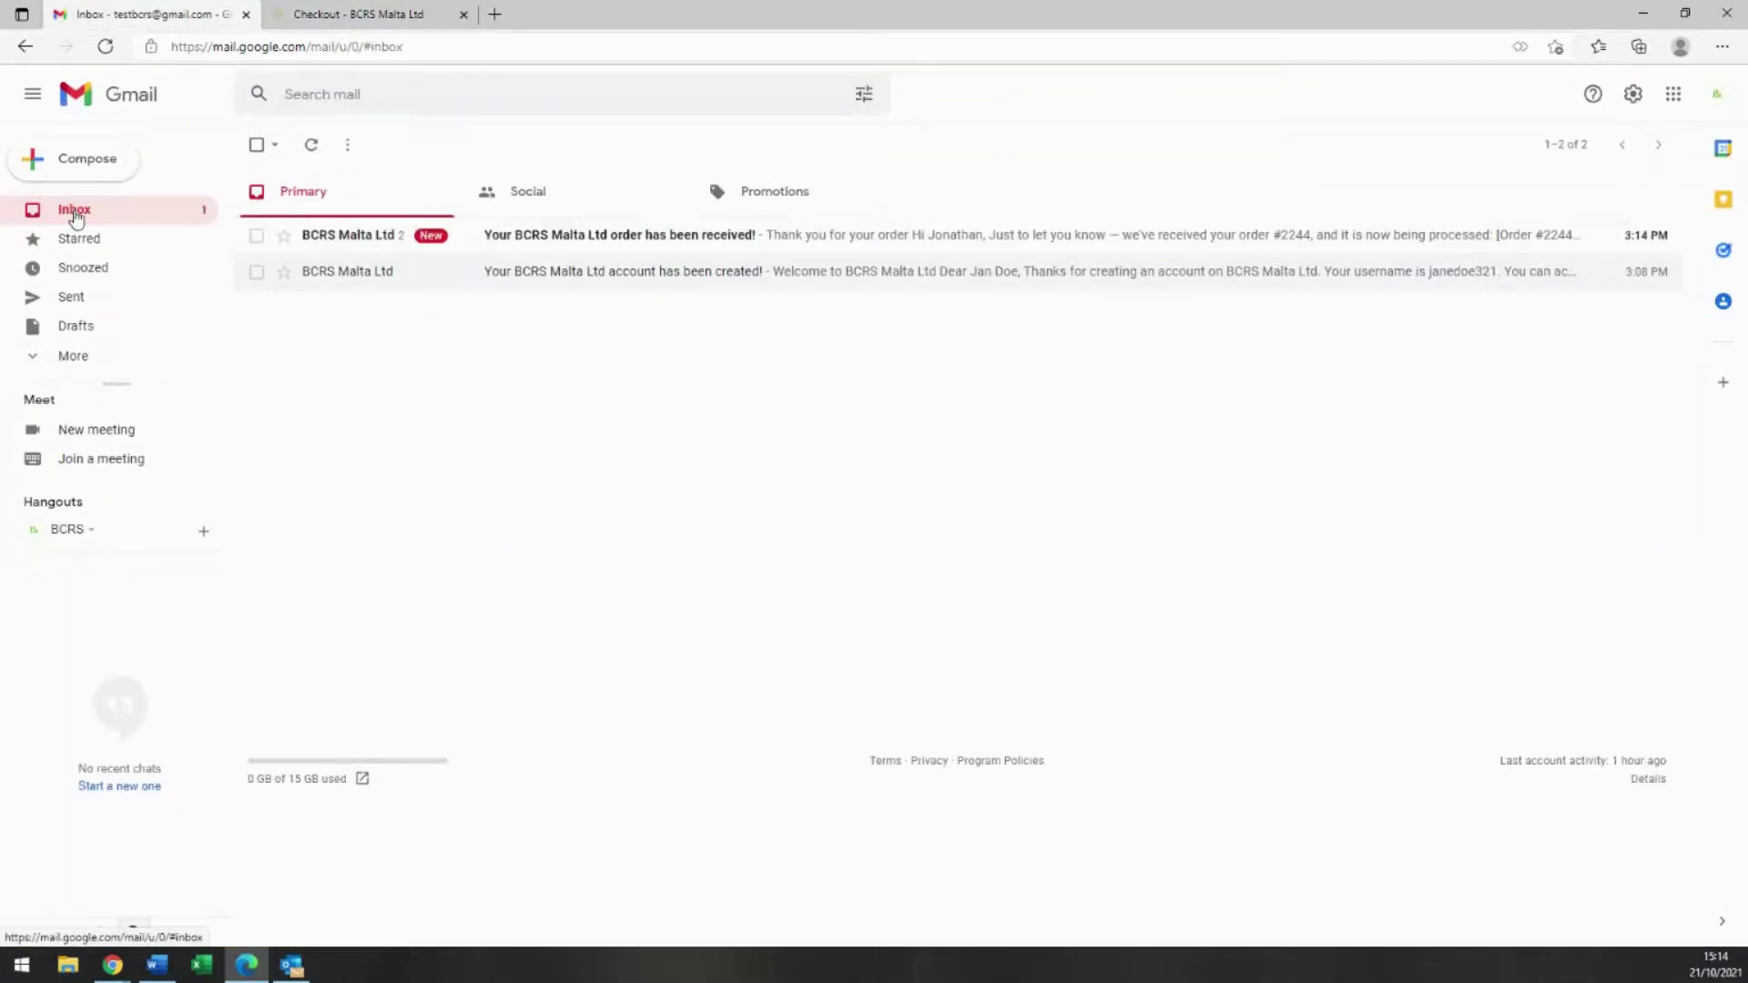
{"action": "left_click", "coordinate": [386, 235]}
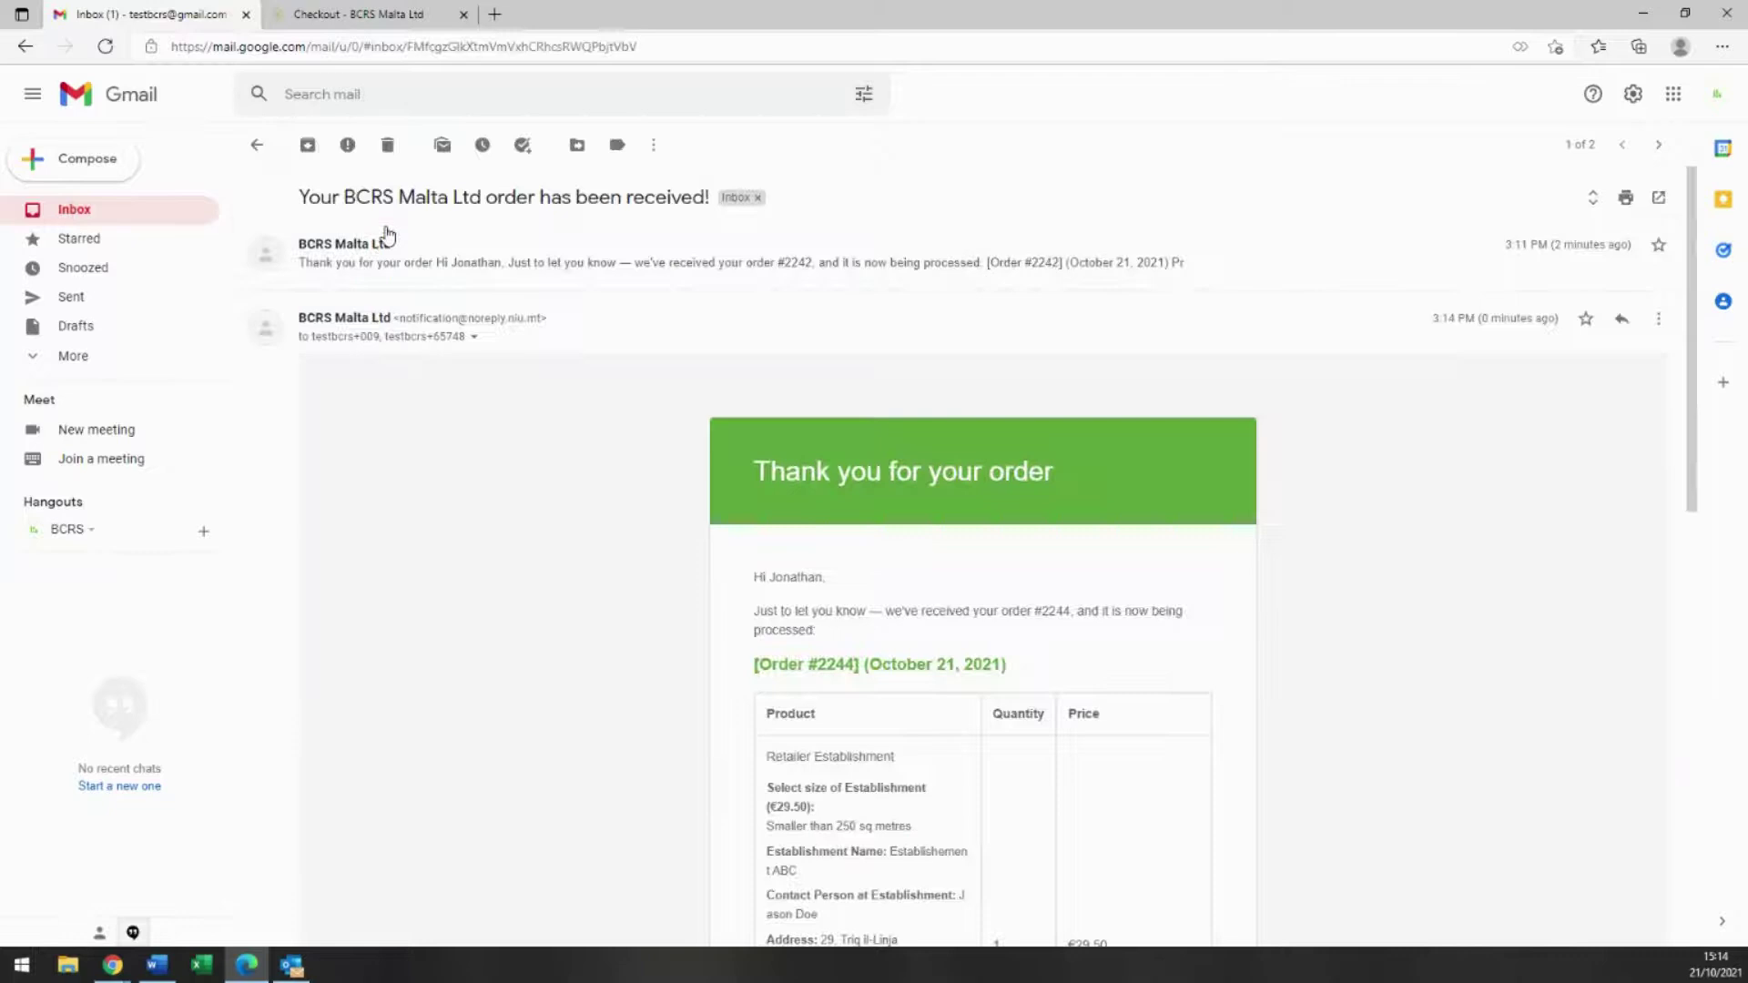
{"action": "scroll", "coordinate": [728, 524], "scroll_direction": "down", "scroll_amount": 6}
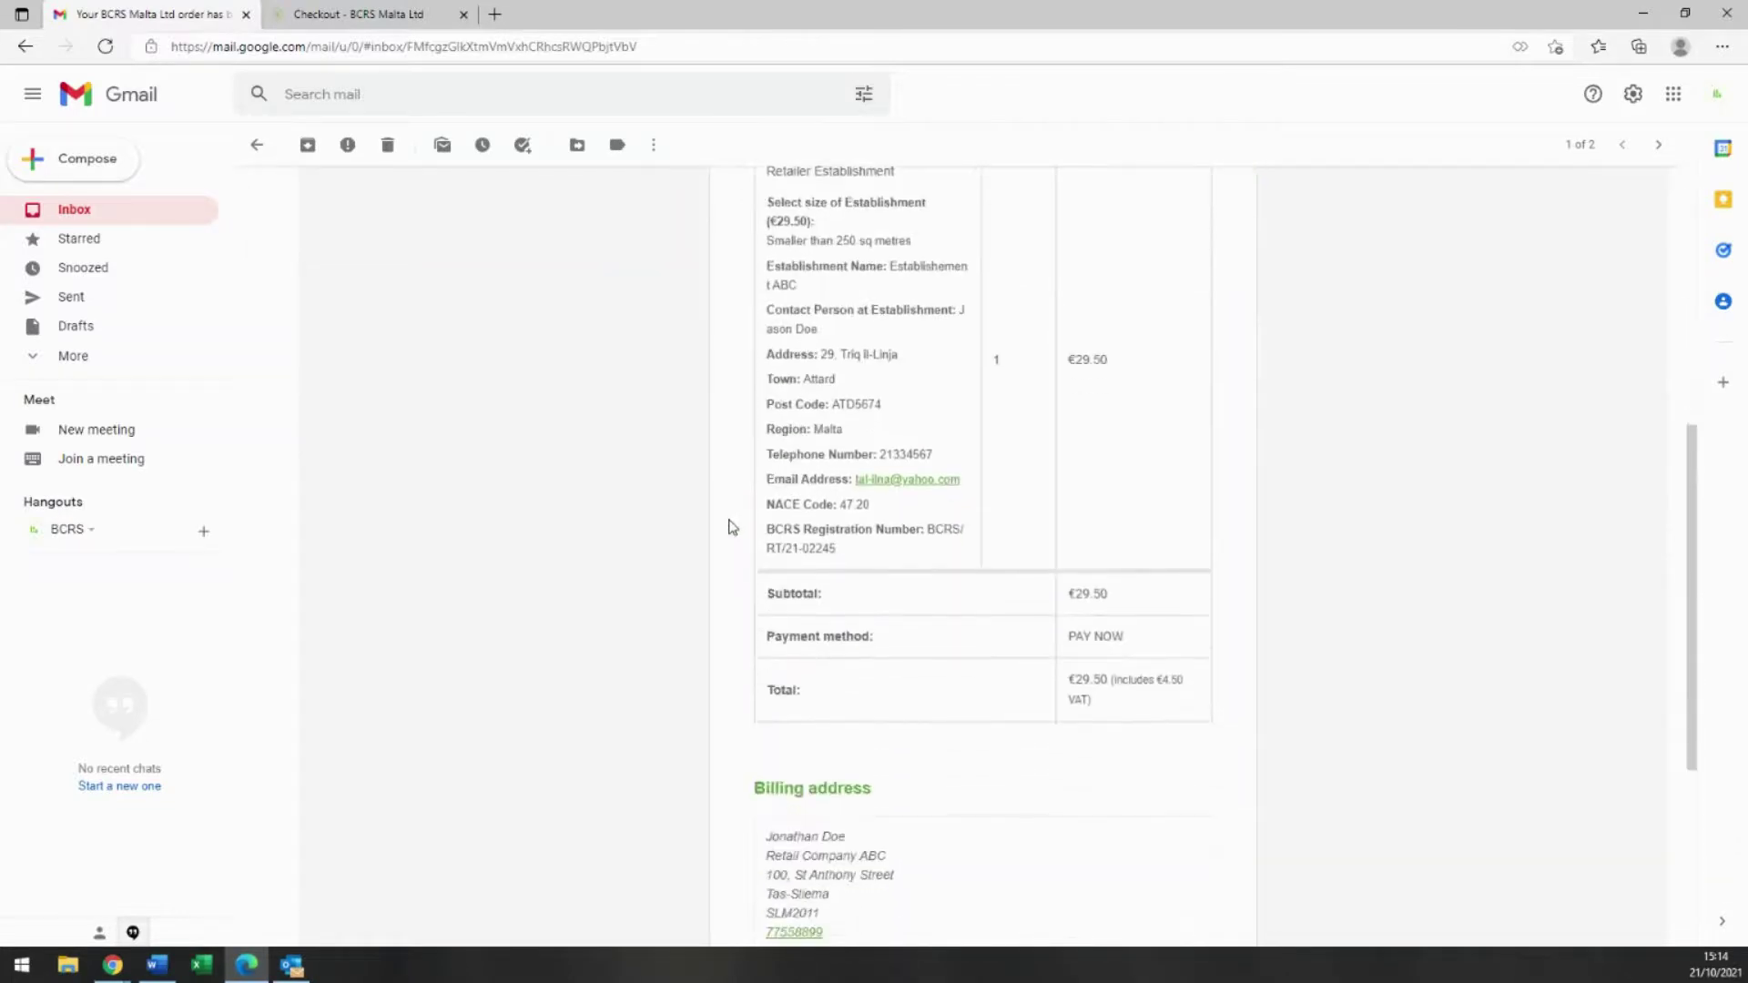
{"action": "scroll", "coordinate": [729, 528], "scroll_direction": "up", "scroll_amount": 6}
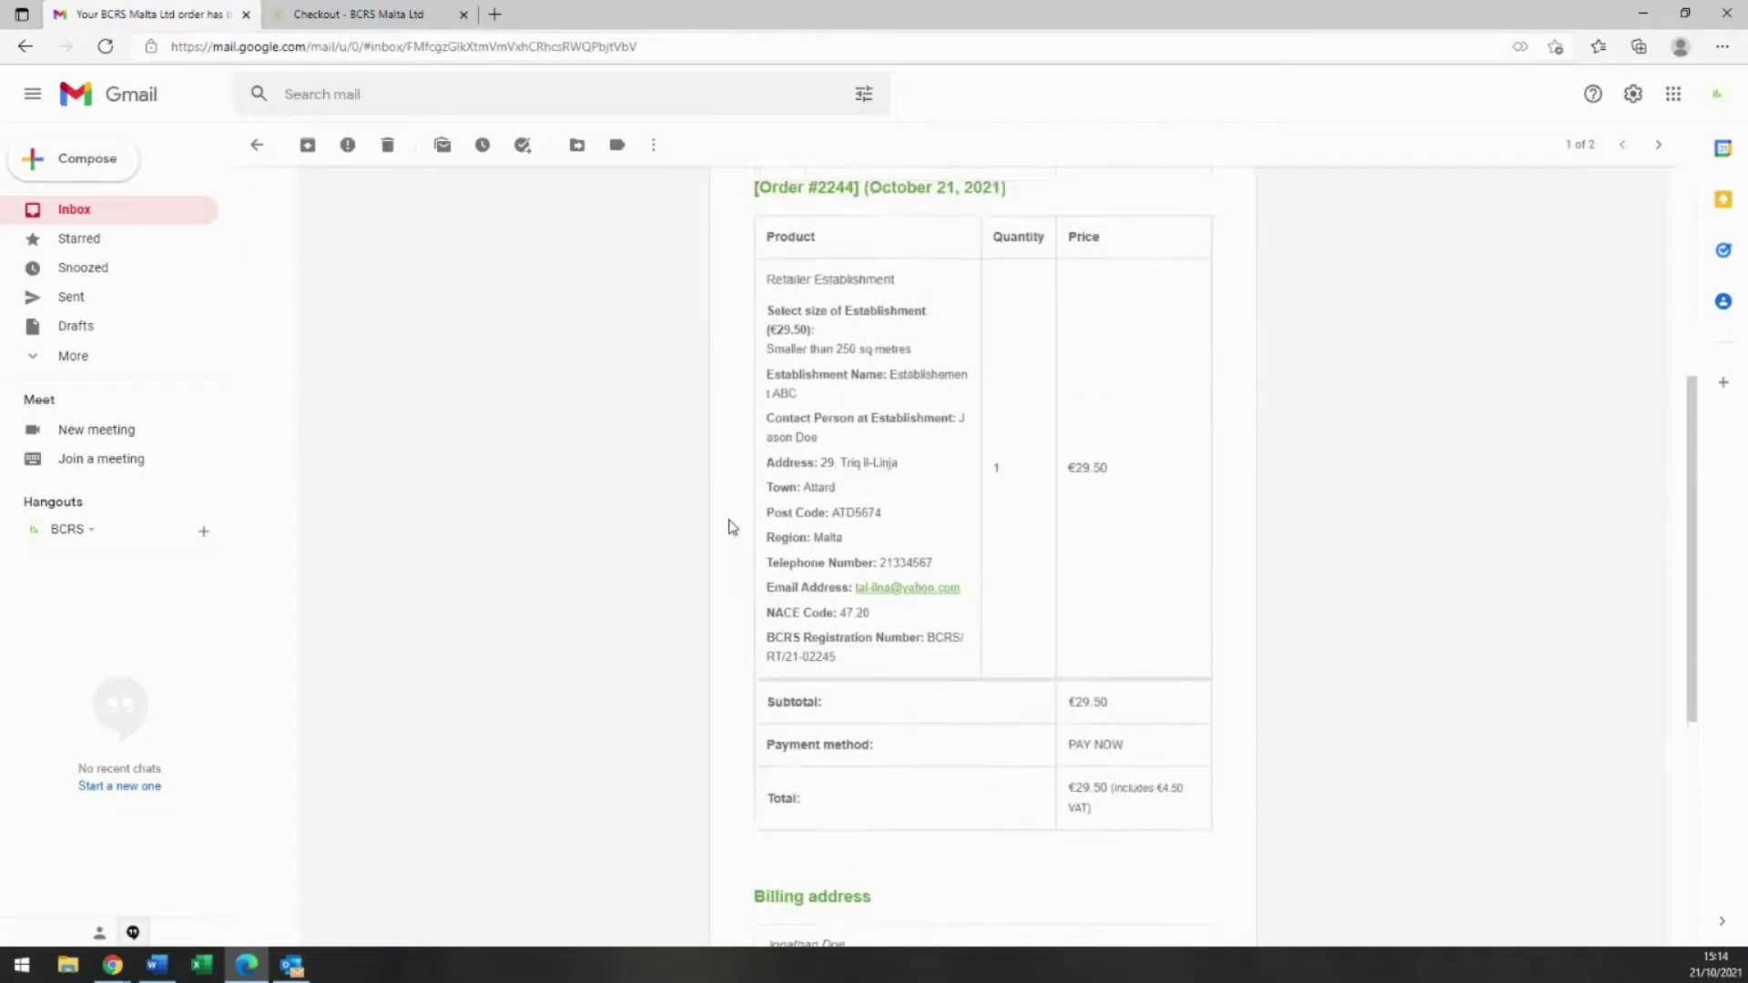
{"action": "left_click", "coordinate": [81, 212]}
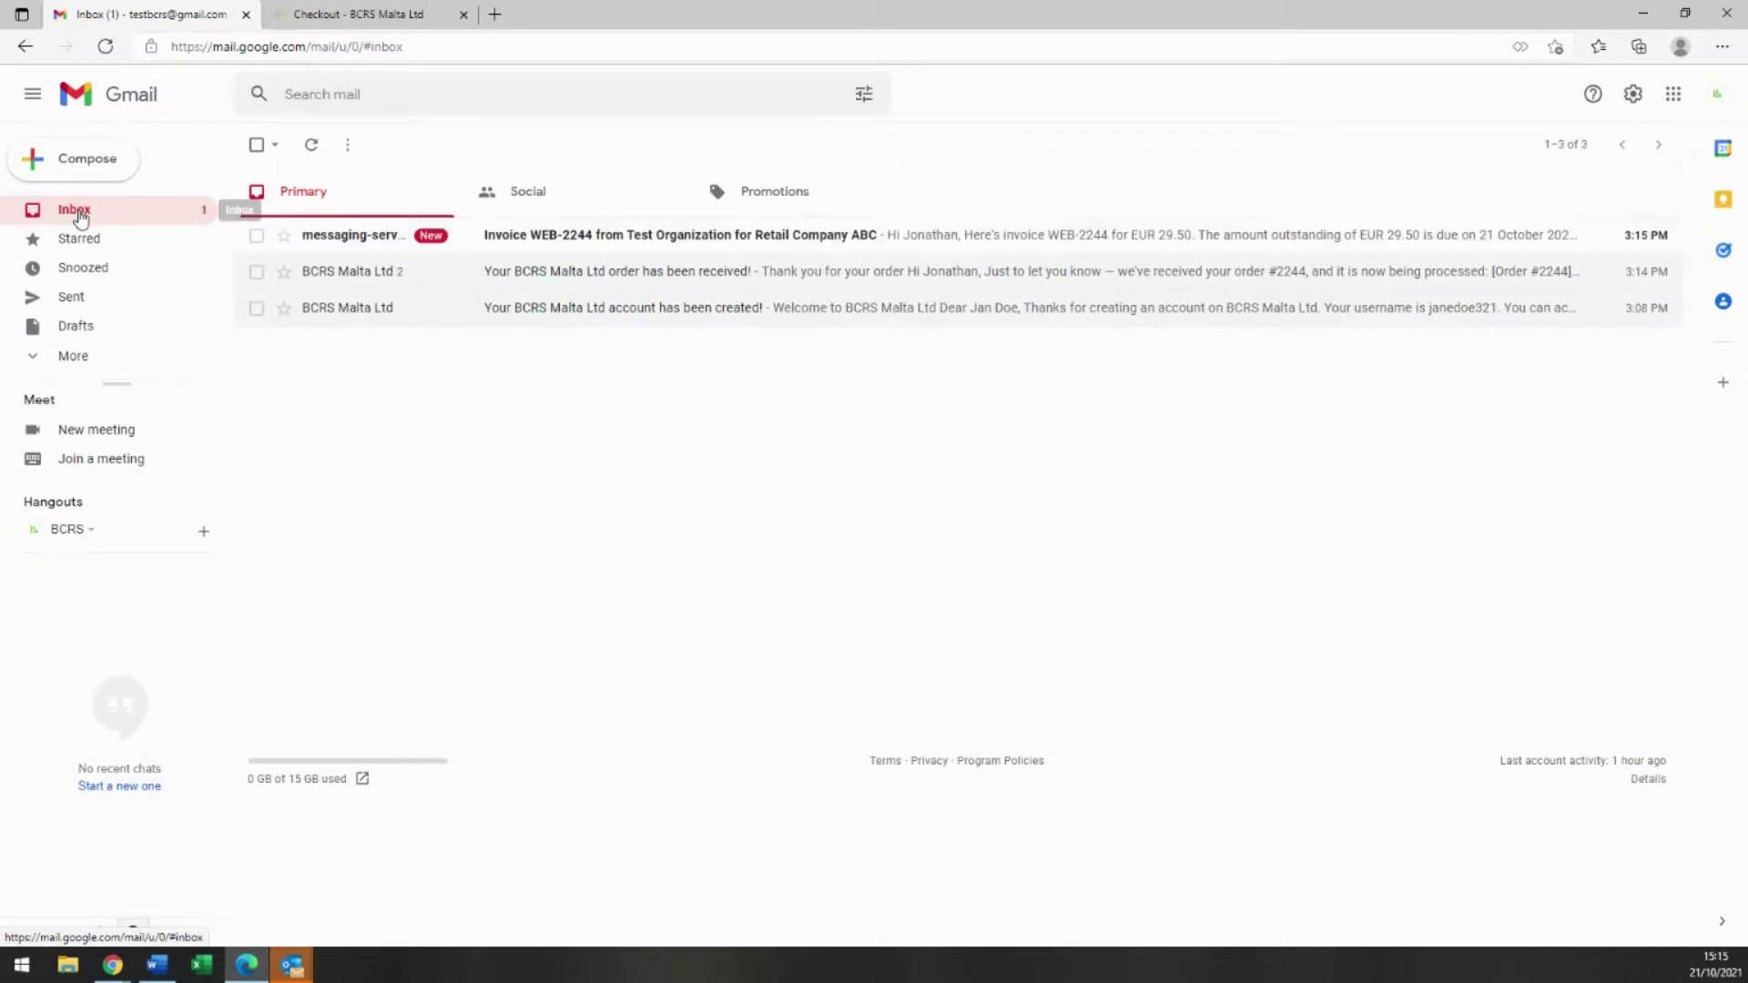
Step: Open the invoice email, review paid Xero invoice WEB-2244 (EUR 29.50, 0.00 due), and save it as PDF
{"action": "left_click", "coordinate": [340, 237]}
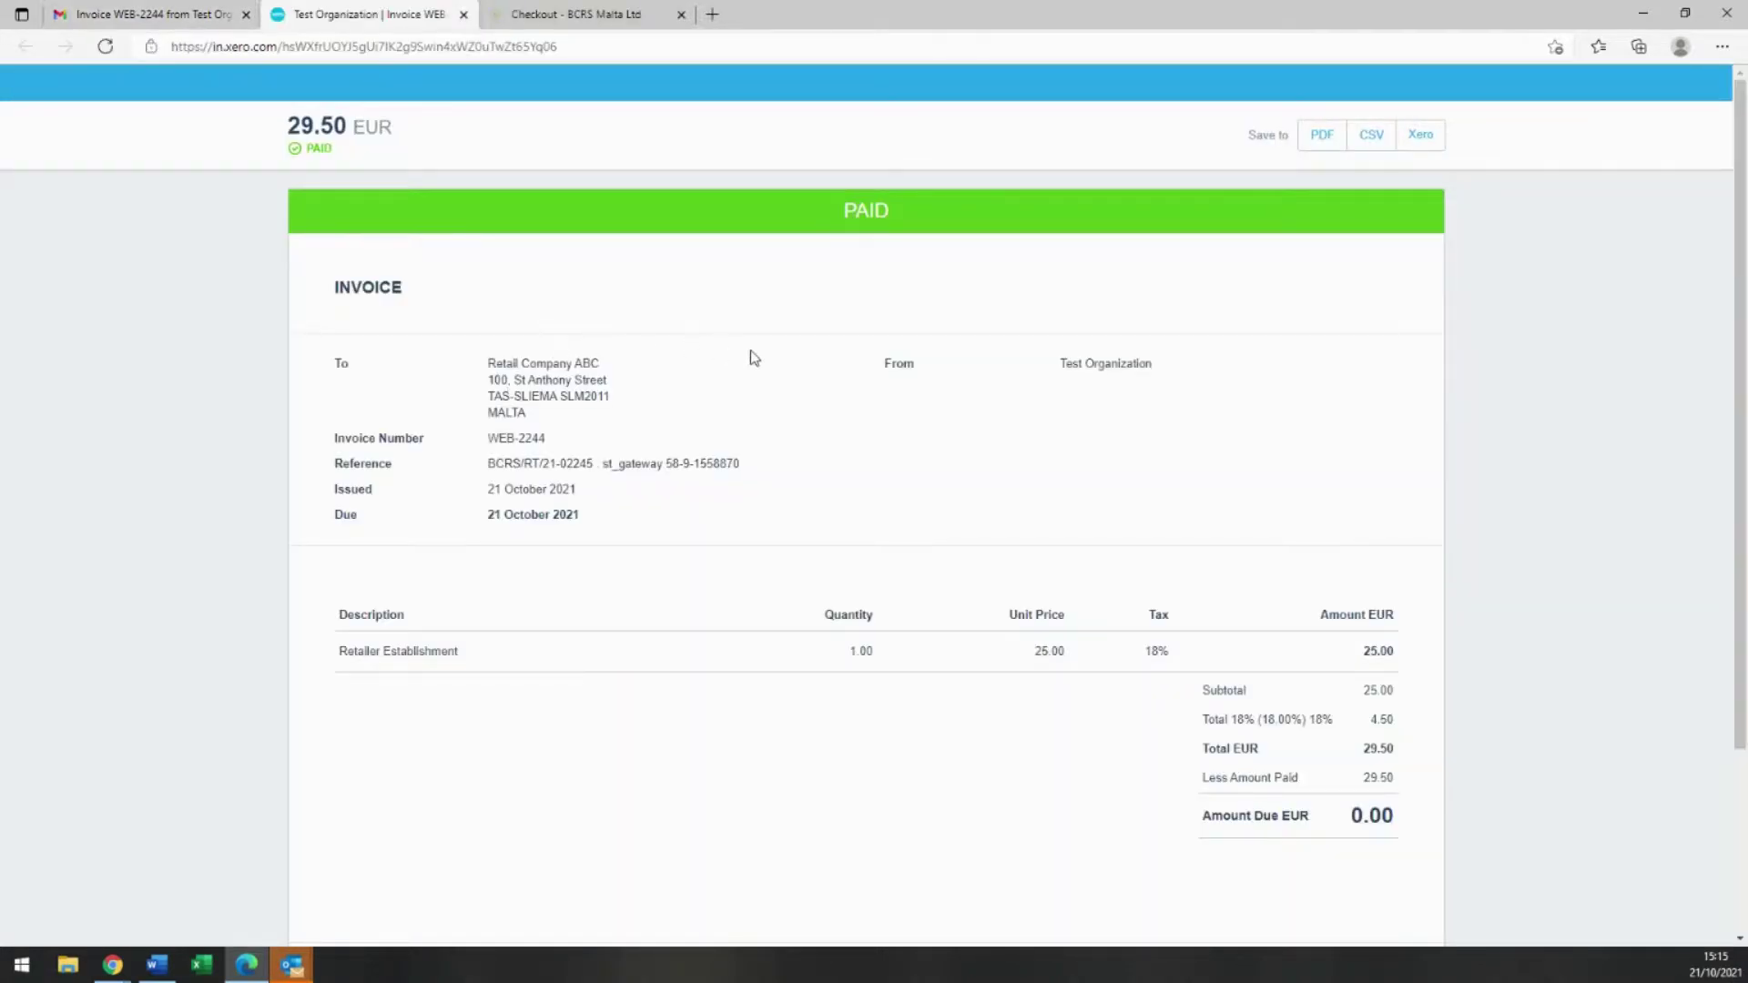
{"action": "scroll", "coordinate": [1041, 427], "scroll_direction": "down", "scroll_amount": 1}
{"action": "scroll", "coordinate": [1040, 427], "scroll_direction": "down", "scroll_amount": 2}
{"action": "scroll", "coordinate": [1040, 430], "scroll_direction": "up", "scroll_amount": 3}
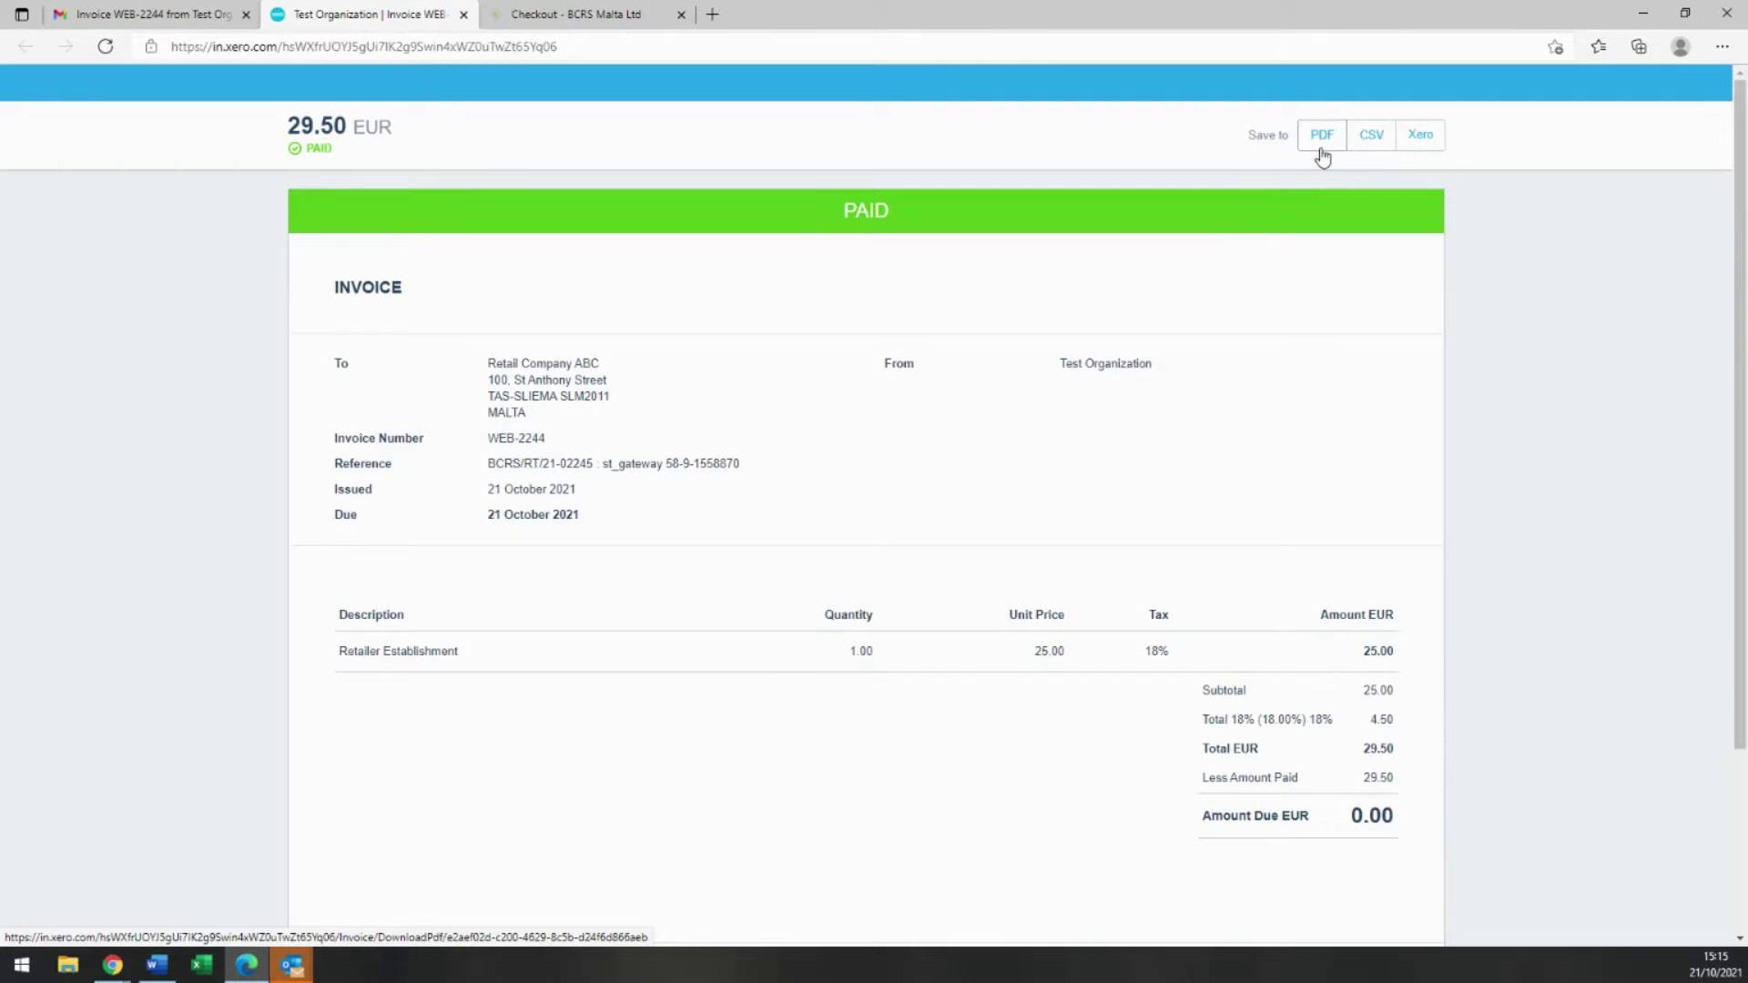
{"action": "left_click", "coordinate": [1322, 136]}
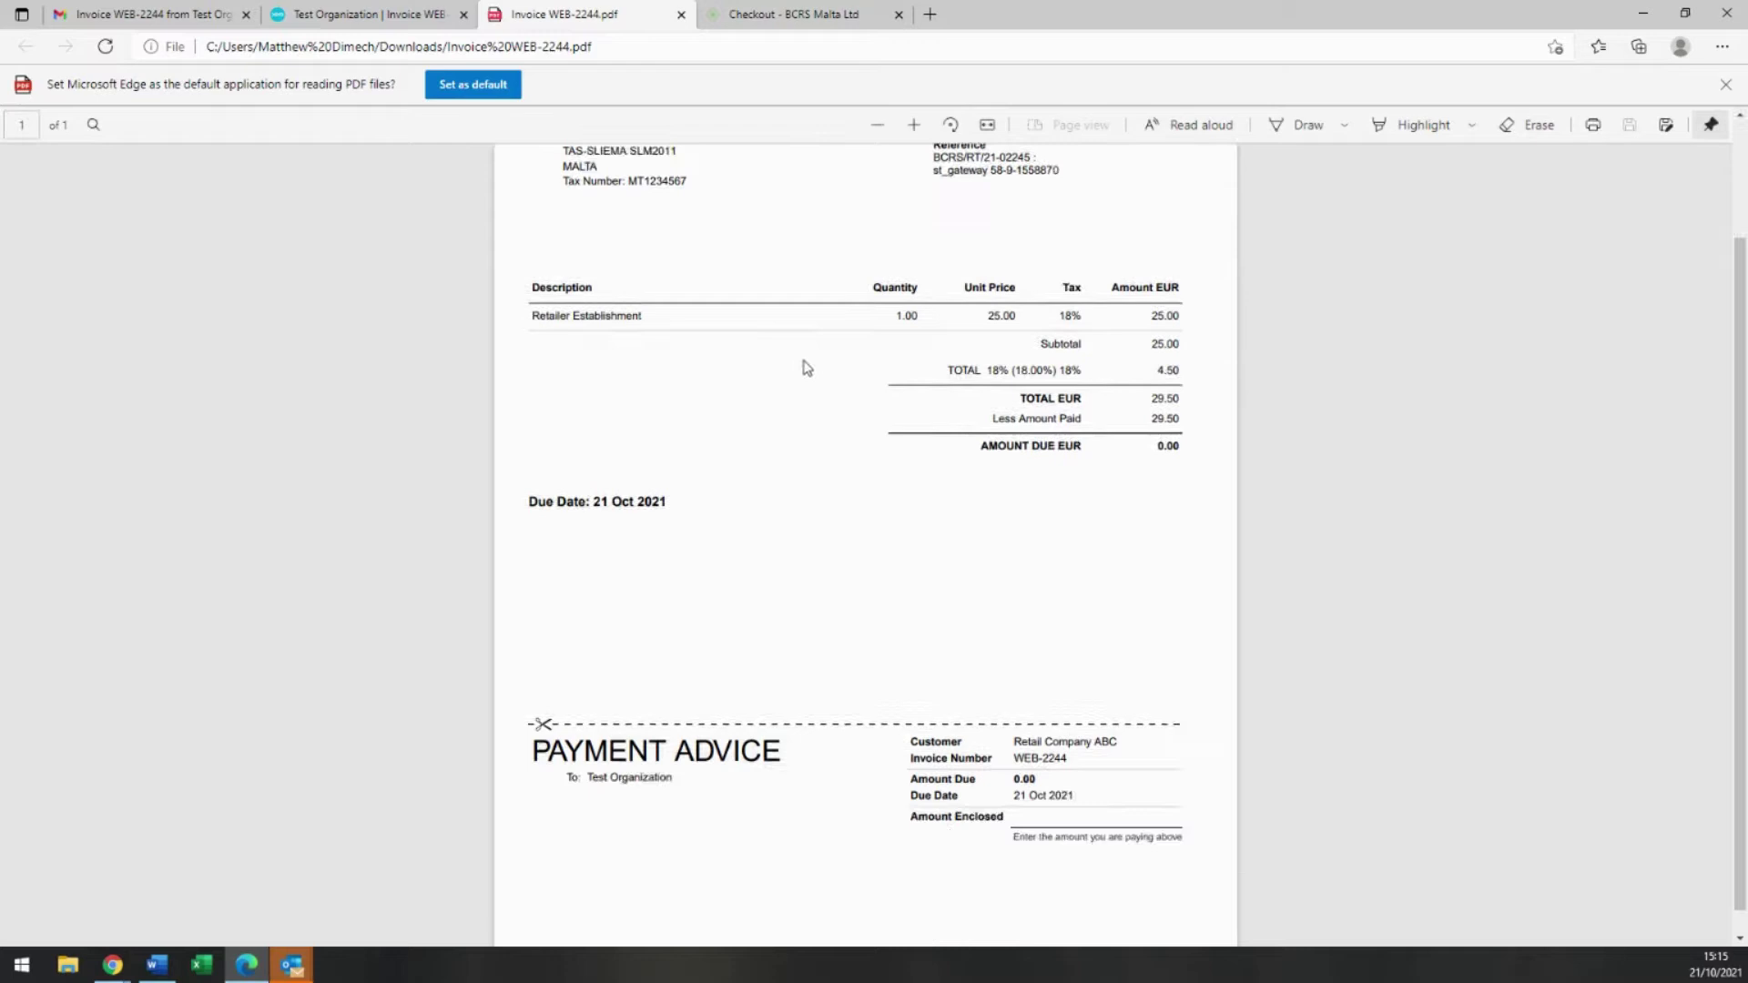
Step: Look over the invoice PDF, then return to the Checkout - BCRS Malta Ltd confirmation page
{"action": "scroll", "coordinate": [809, 369], "scroll_direction": "up", "scroll_amount": 2}
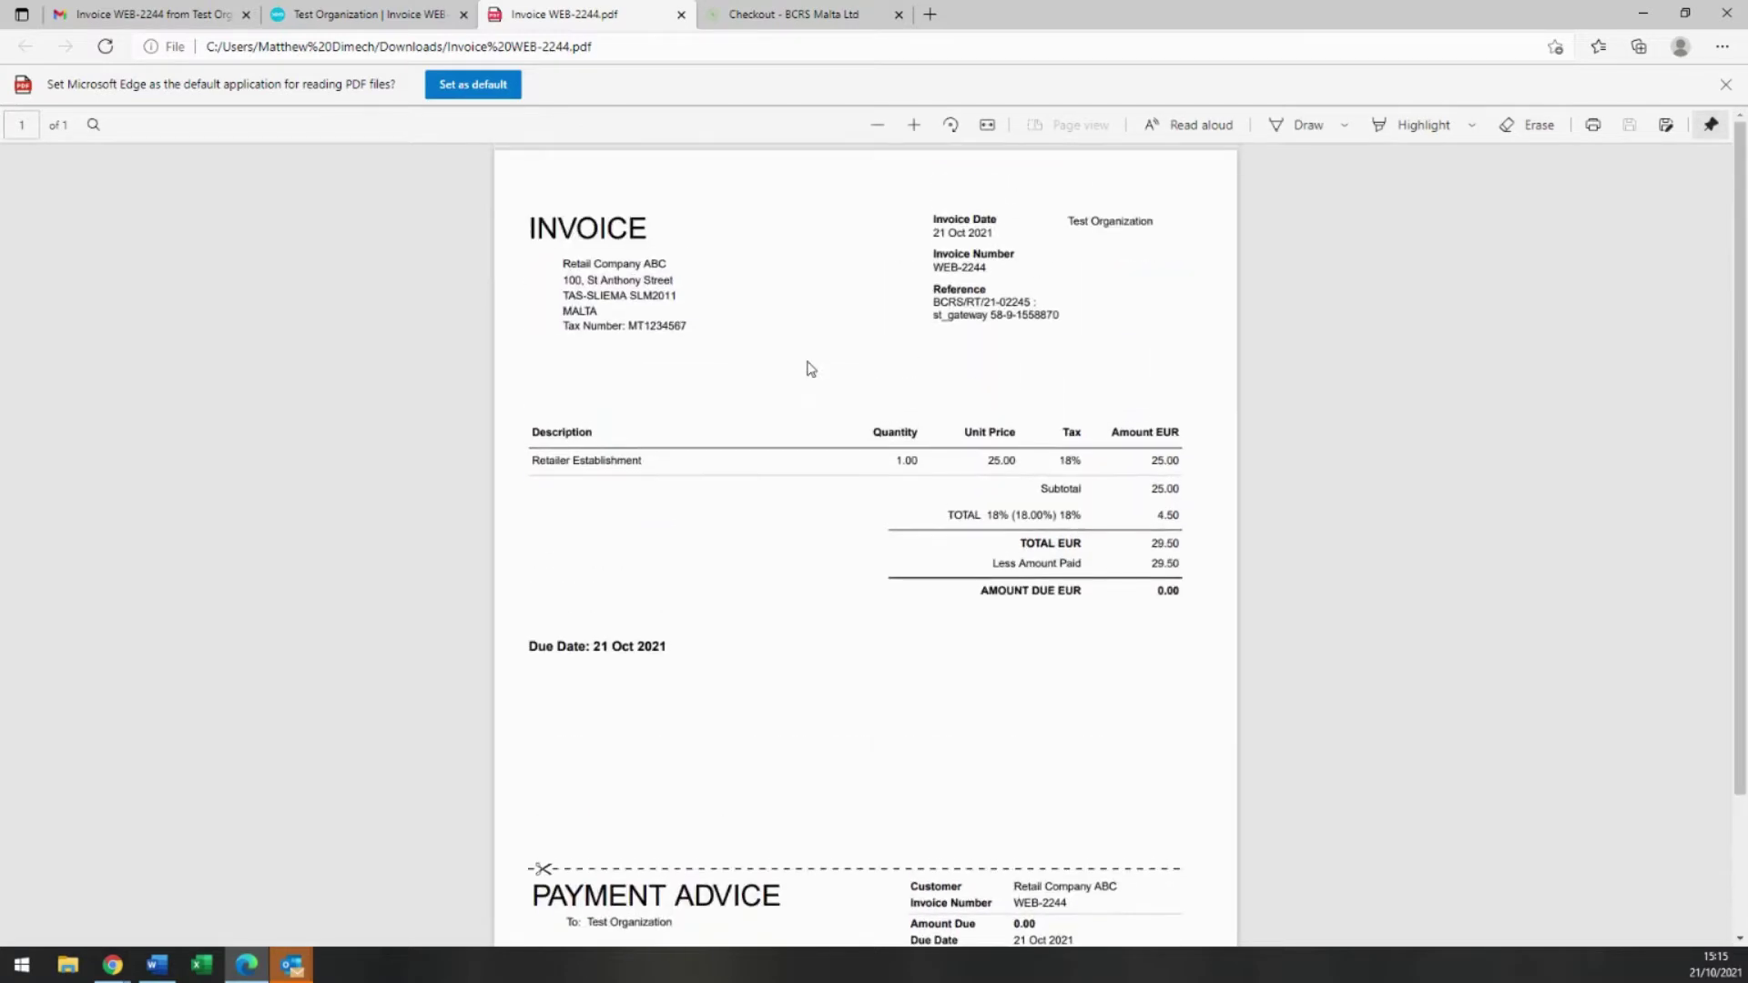
{"action": "left_click", "coordinate": [761, 16]}
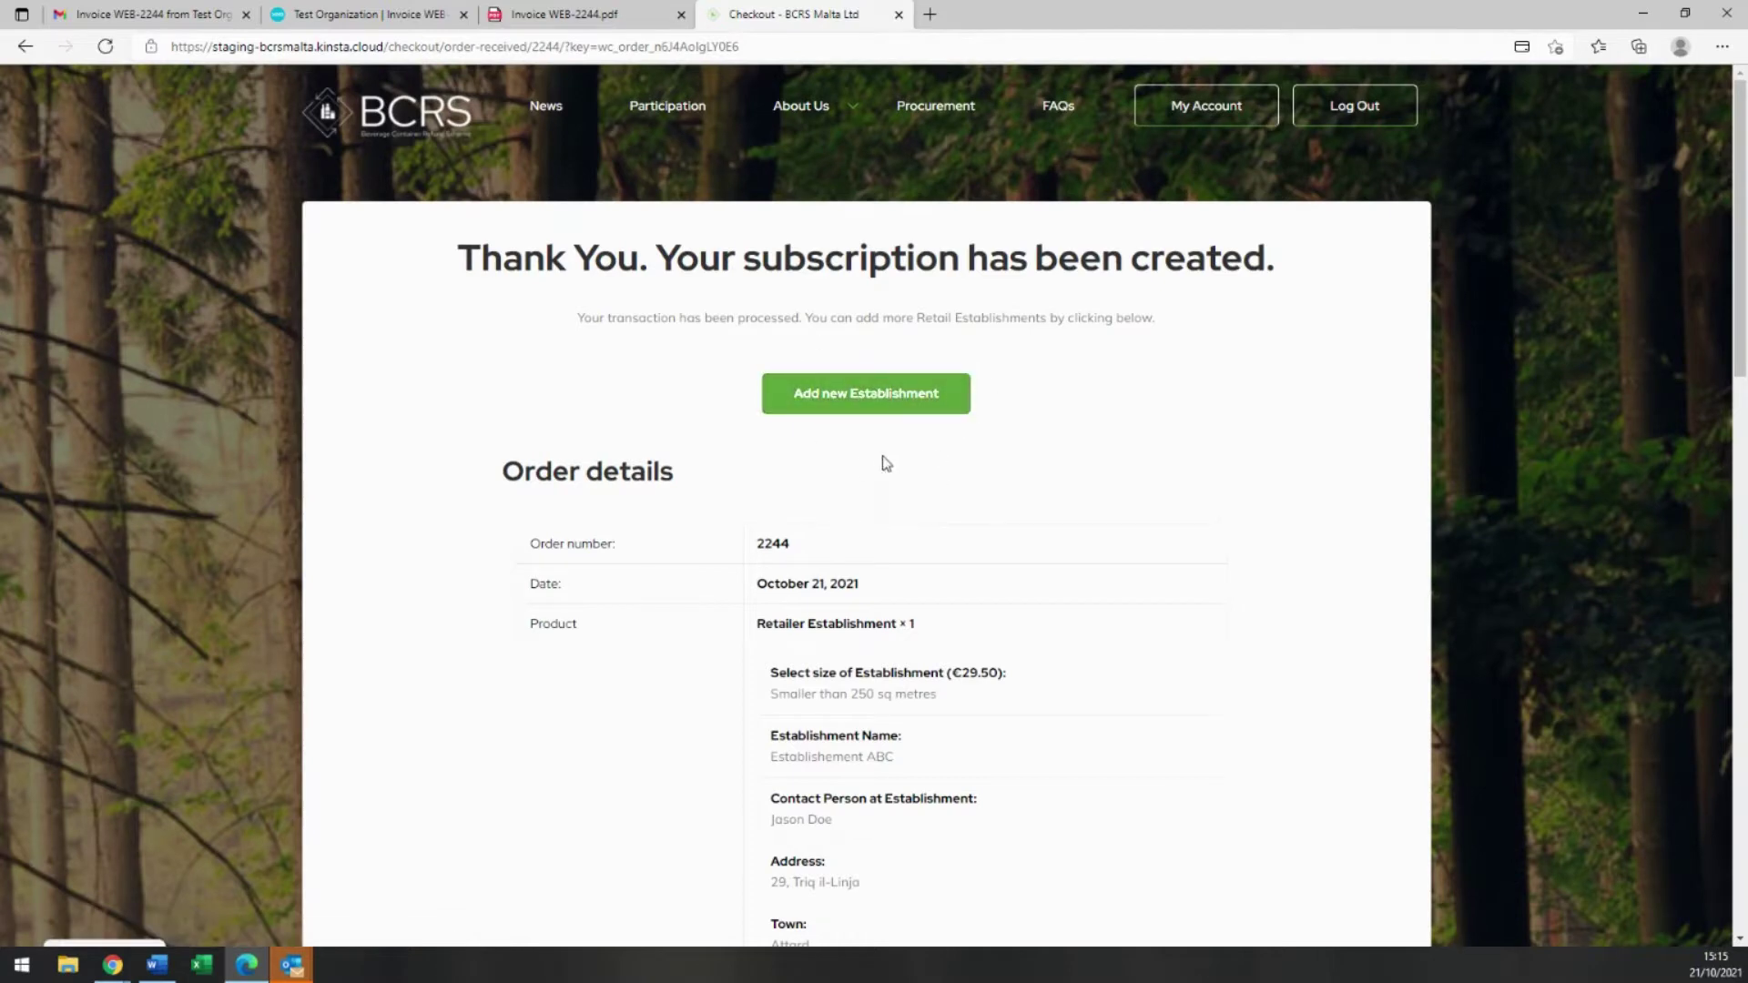
Step: Go to My Account and open Manage Establishments to see Establishement ABC's €29.50/year subscription
{"action": "scroll", "coordinate": [849, 484], "scroll_direction": "down", "scroll_amount": 12}
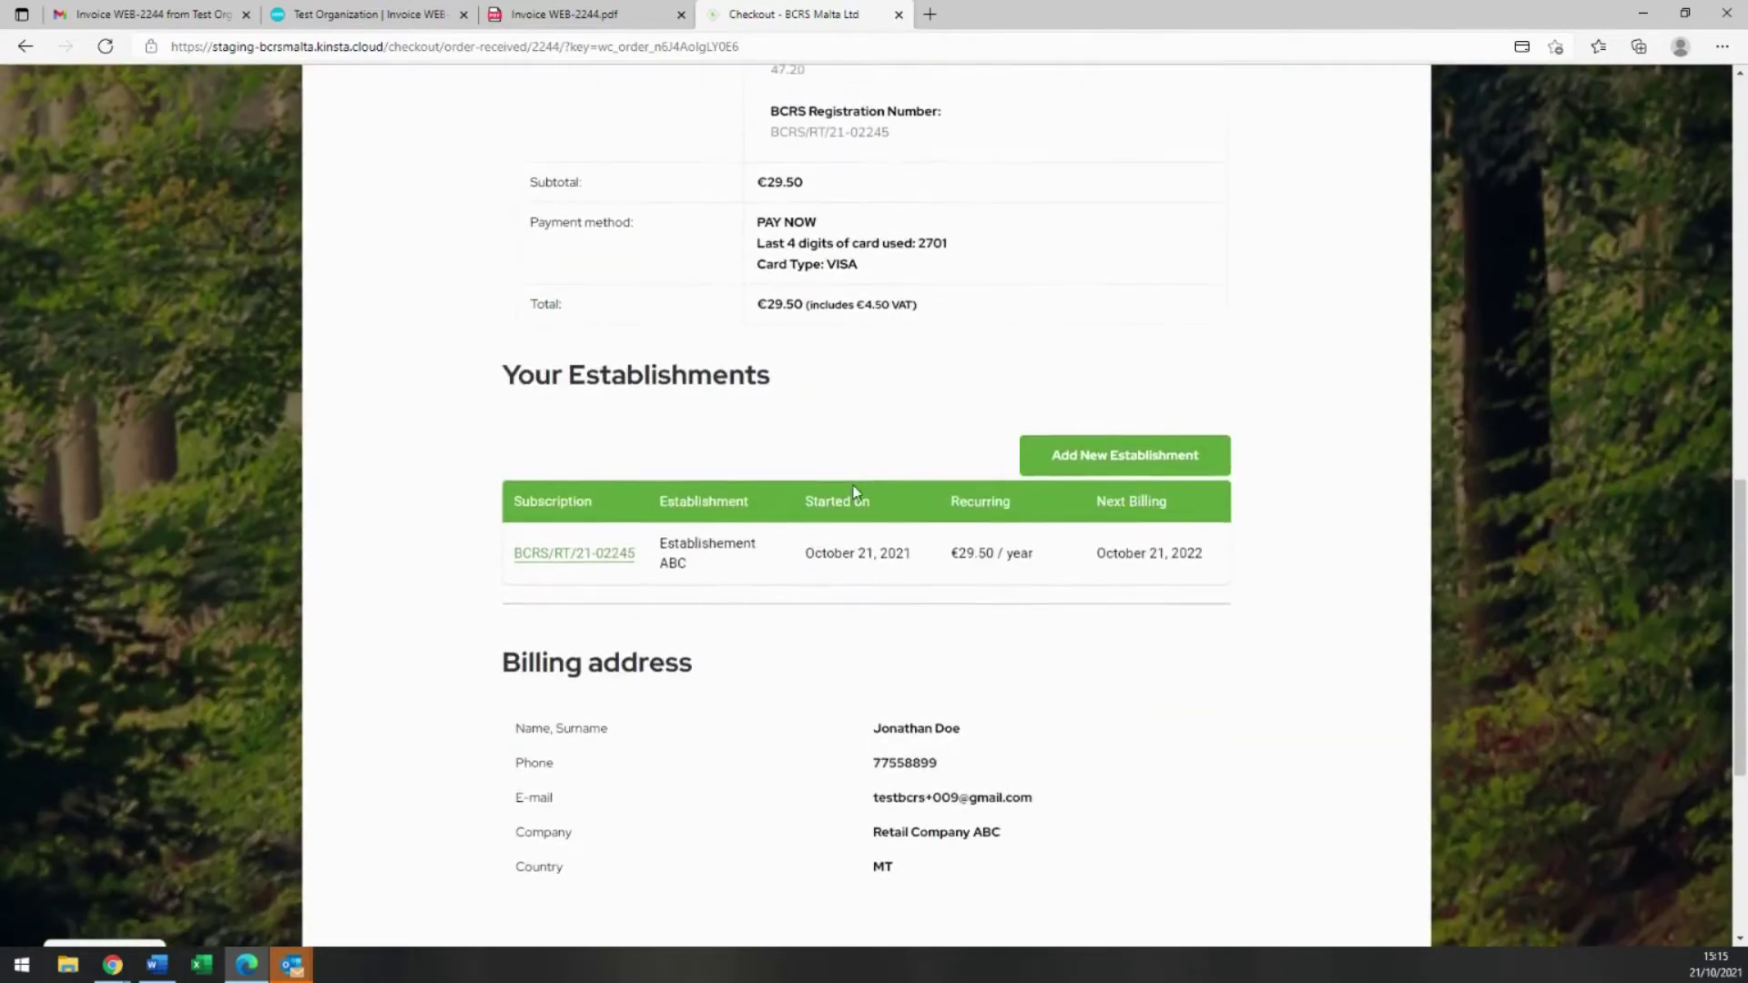
{"action": "scroll", "coordinate": [855, 496], "scroll_direction": "down", "scroll_amount": 4}
{"action": "left_click", "coordinate": [818, 588]}
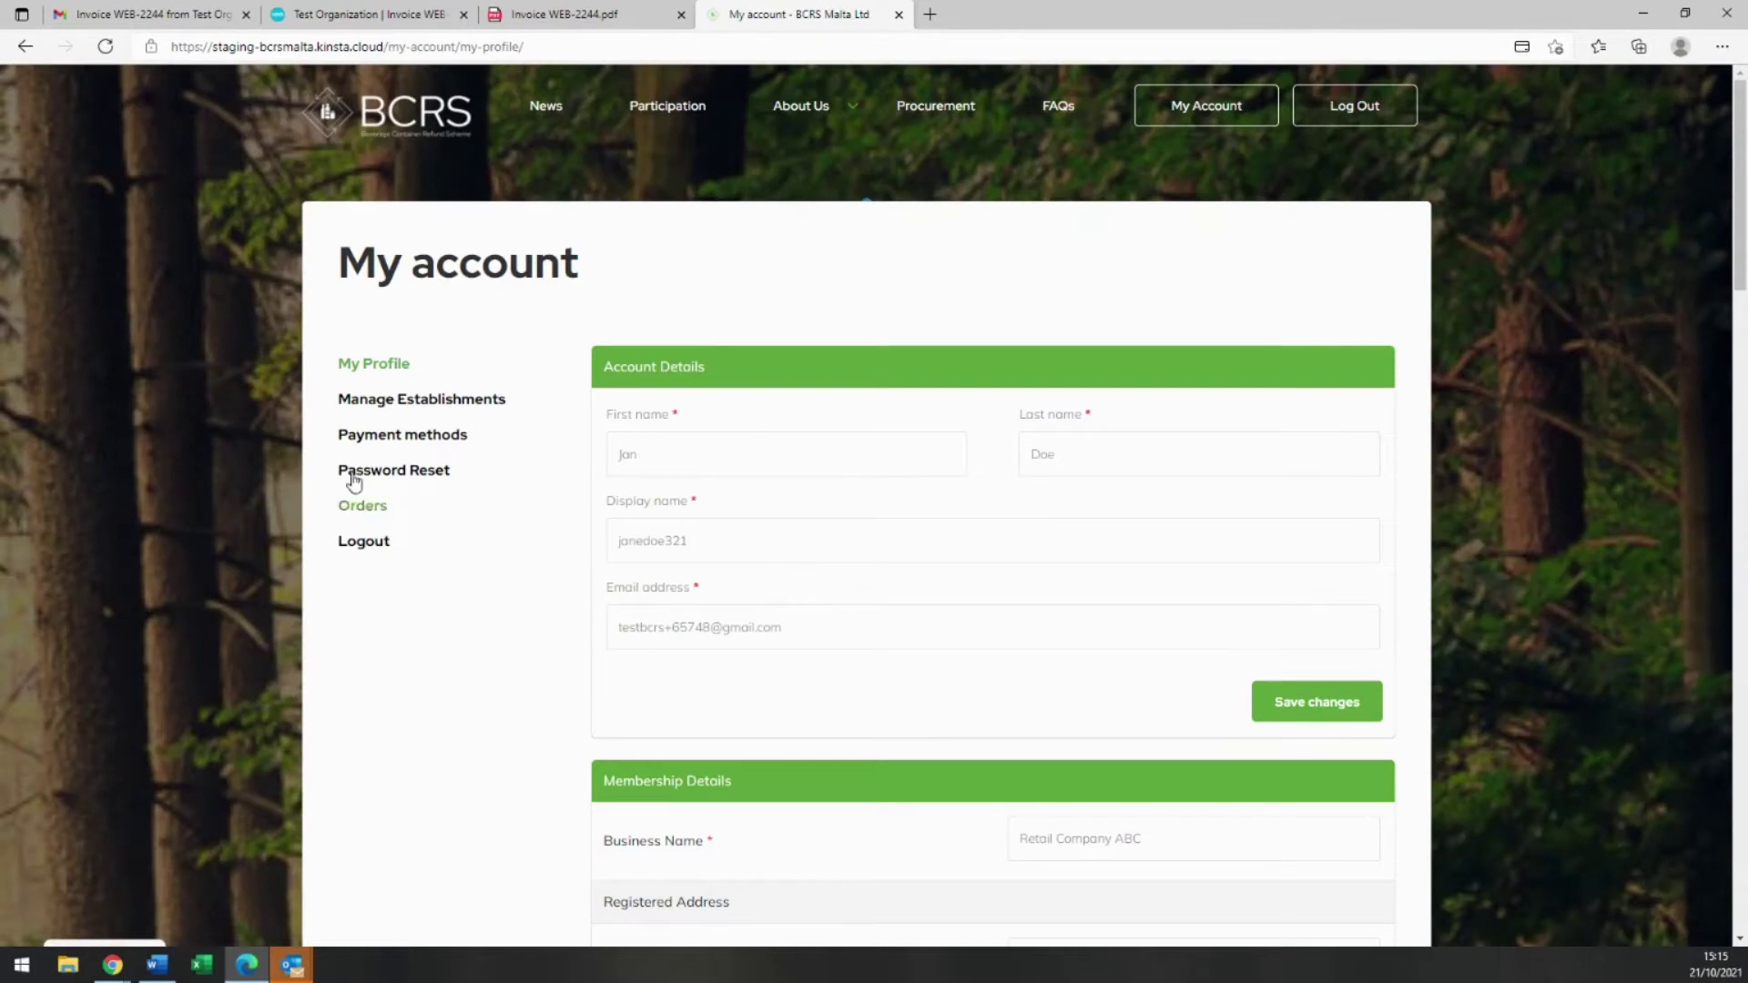
{"action": "left_click", "coordinate": [398, 402]}
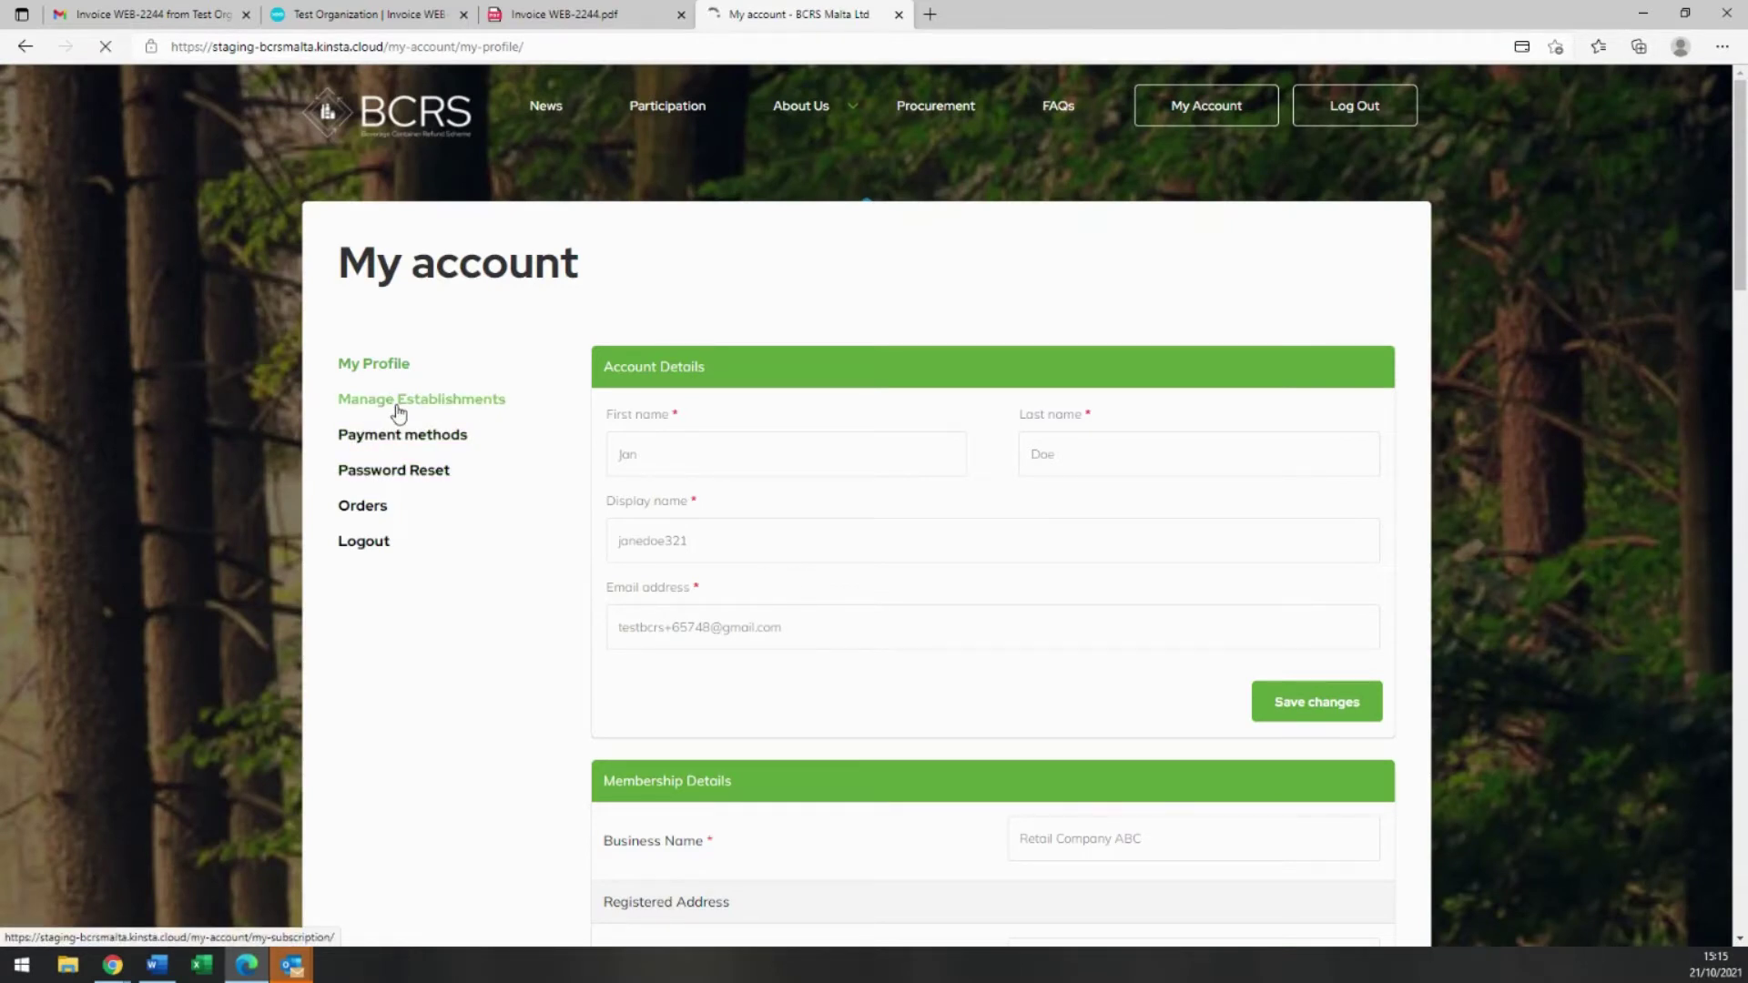